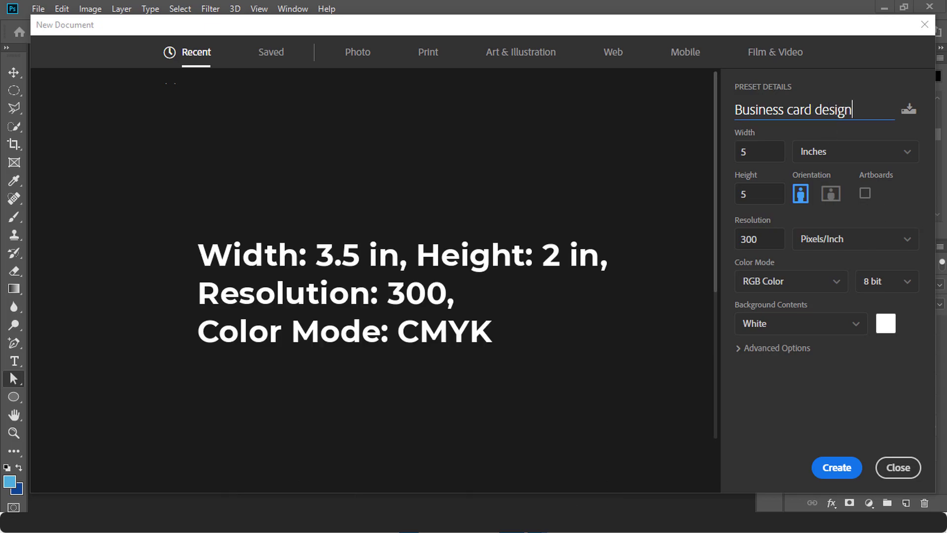
- Create the new document at 3.5 inches wide by 2 inches high, 300 pixels/inch, in CMYK Color mode
{"action": "left_click", "coordinate": [882, 157]}
{"action": "left_click", "coordinate": [832, 208]}
{"action": "double_click", "coordinate": [762, 150]}
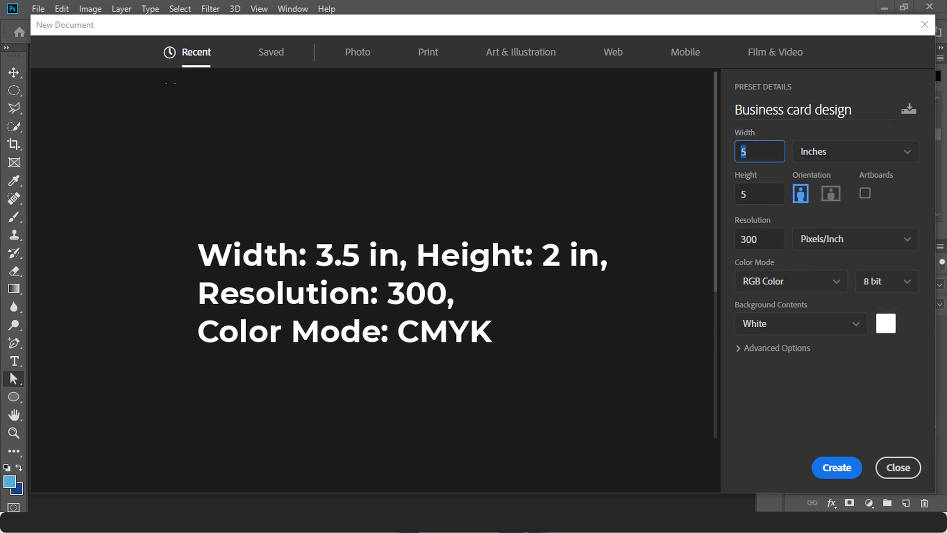
{"action": "key", "text": "Tab"}
{"action": "key", "text": "Tab"}
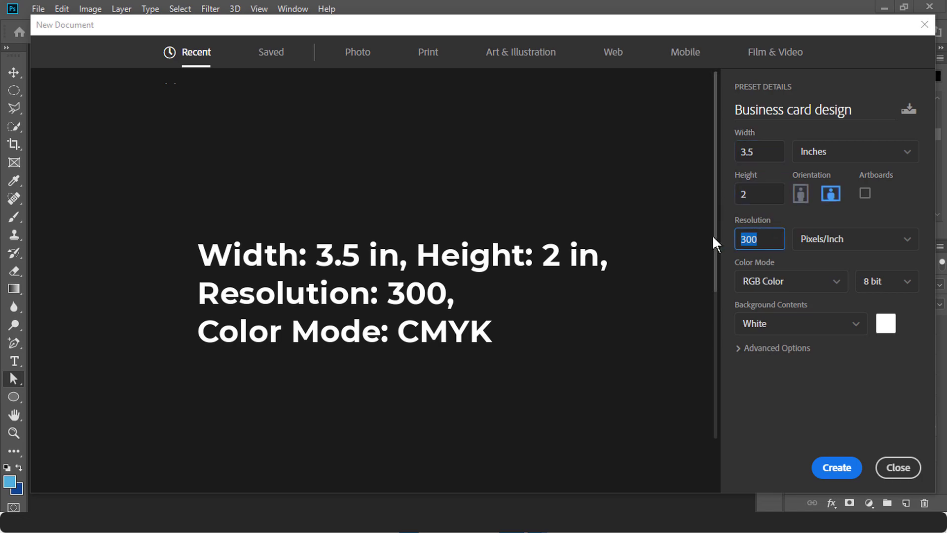
{"action": "left_click", "coordinate": [835, 282]}
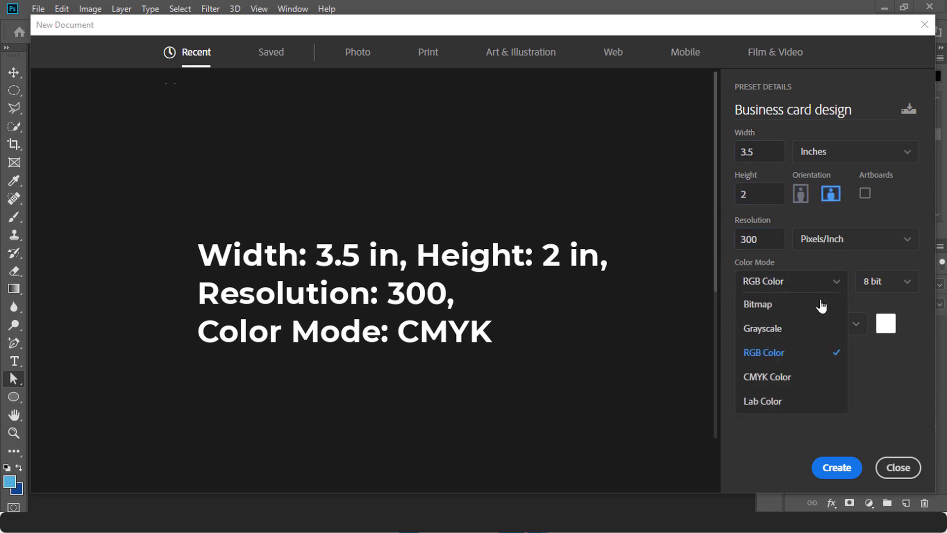
{"action": "left_click", "coordinate": [769, 375]}
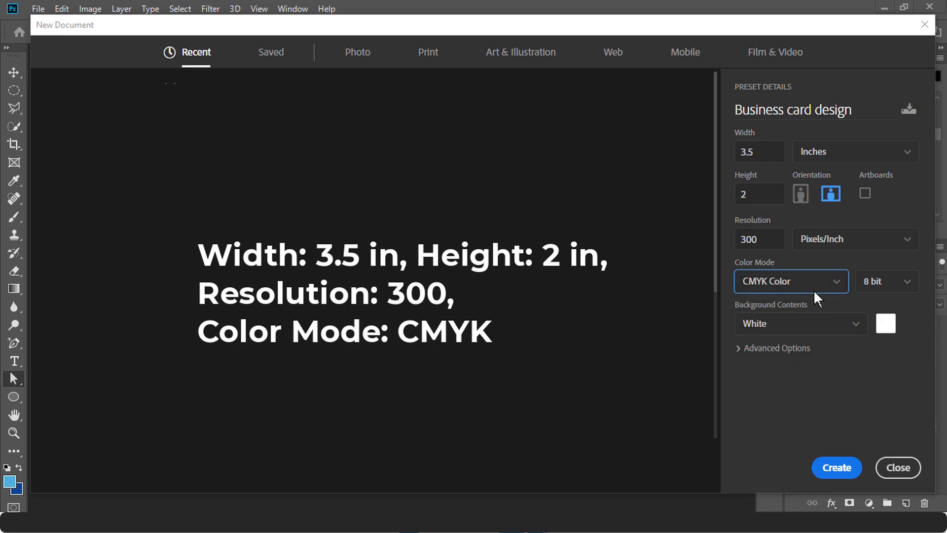
{"action": "left_click", "coordinate": [837, 469]}
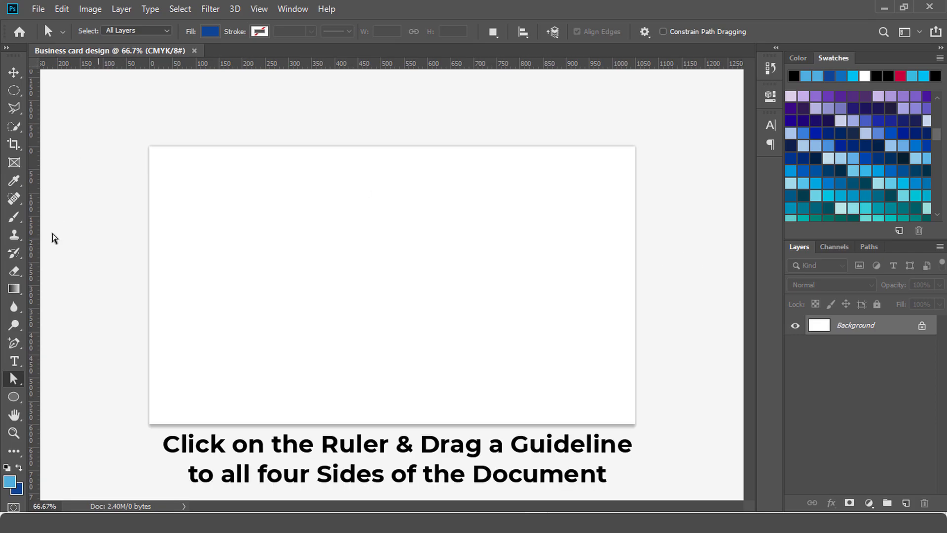
- Place ruler guides along all four edges of the blank document
{"action": "left_click_drag", "start_coordinate": [32, 271], "coordinate": [149, 282]}
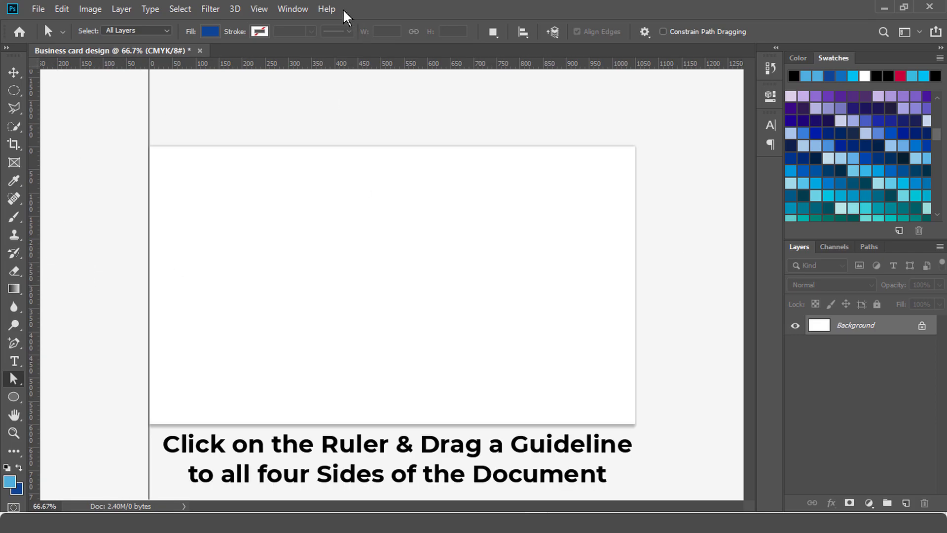
{"action": "left_click_drag", "start_coordinate": [313, 64], "coordinate": [314, 148]}
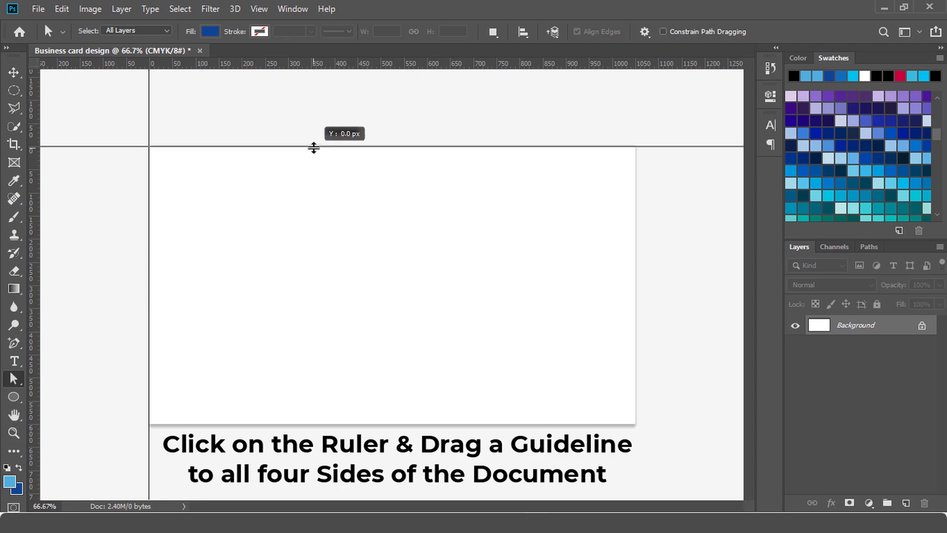
{"action": "left_click_drag", "start_coordinate": [345, 68], "coordinate": [303, 423]}
{"action": "left_click_drag", "start_coordinate": [40, 292], "coordinate": [631, 301]}
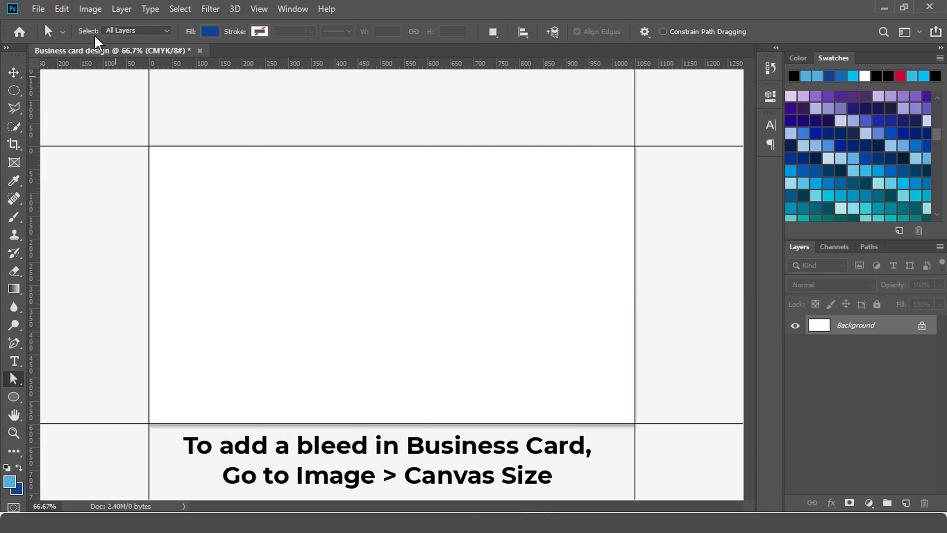
- Extend the canvas by a relative 0.25 inches in both width and height to add a bleed
{"action": "left_click", "coordinate": [90, 10]}
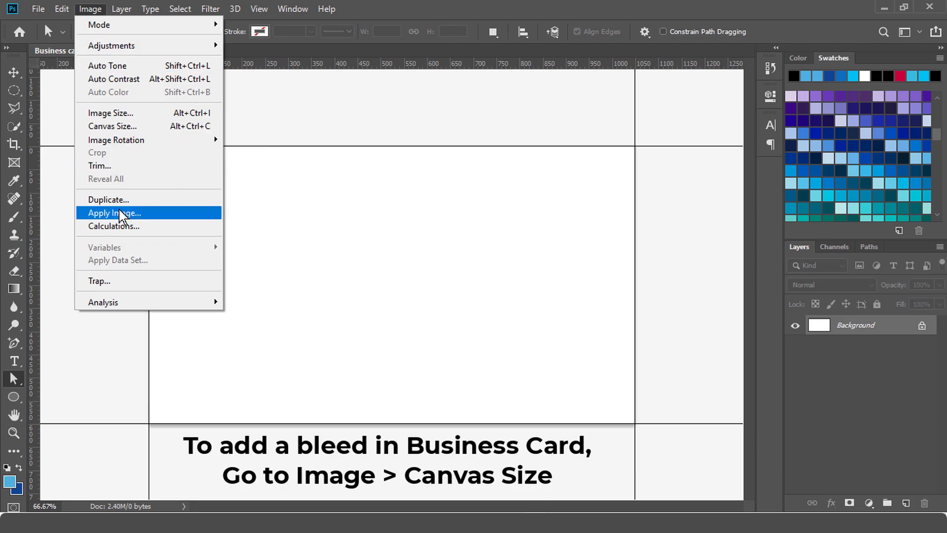
{"action": "left_click", "coordinate": [198, 130]}
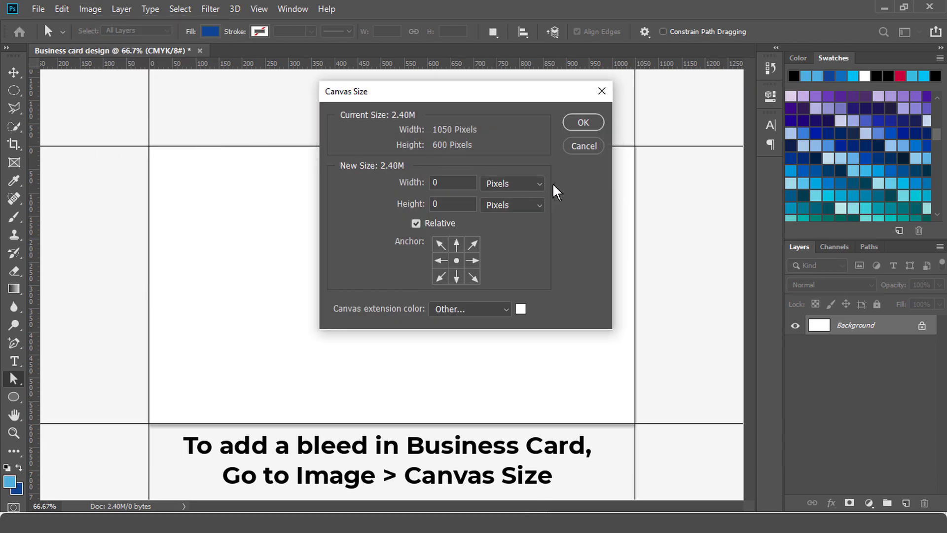
{"action": "left_click", "coordinate": [537, 188]}
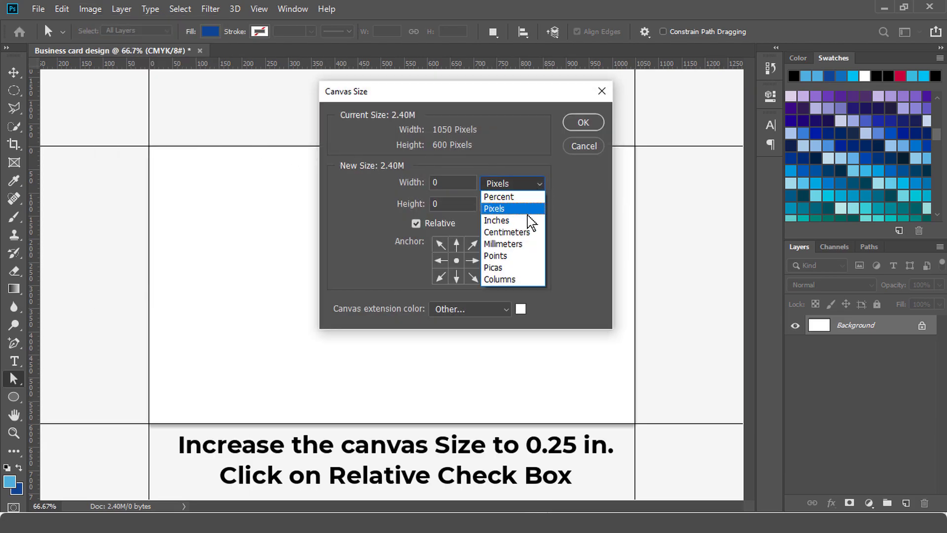
{"action": "left_click", "coordinate": [530, 222]}
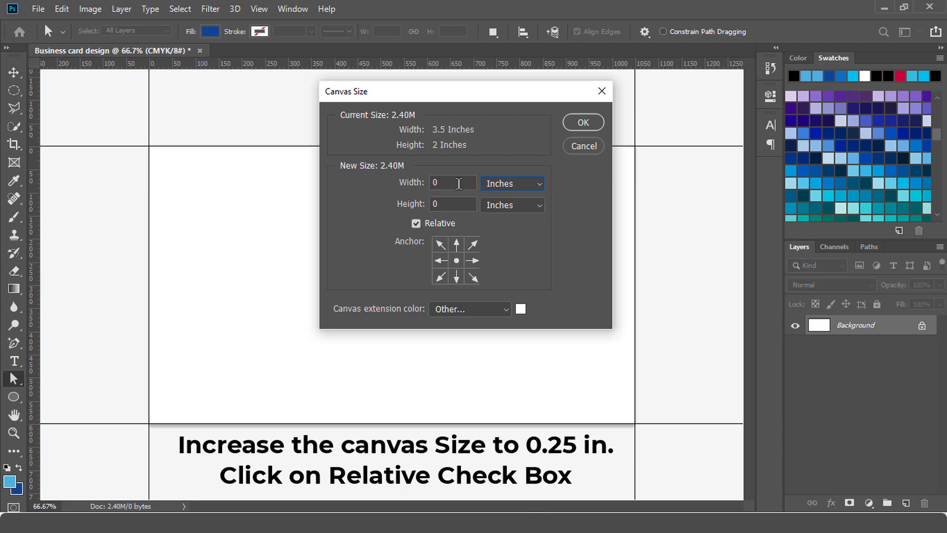
{"action": "type", "text": "0.25"}
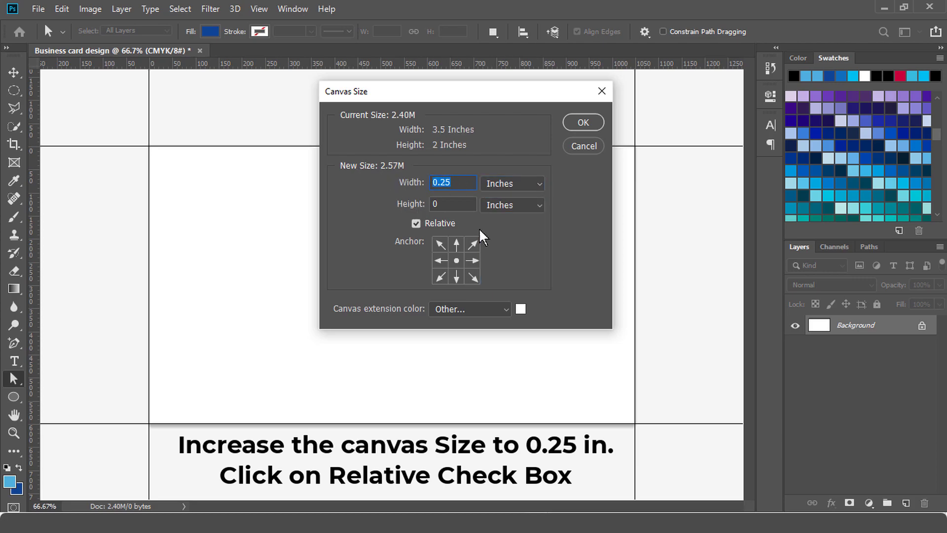
{"action": "key", "text": "Tab"}
{"action": "type", "text": "0.25"}
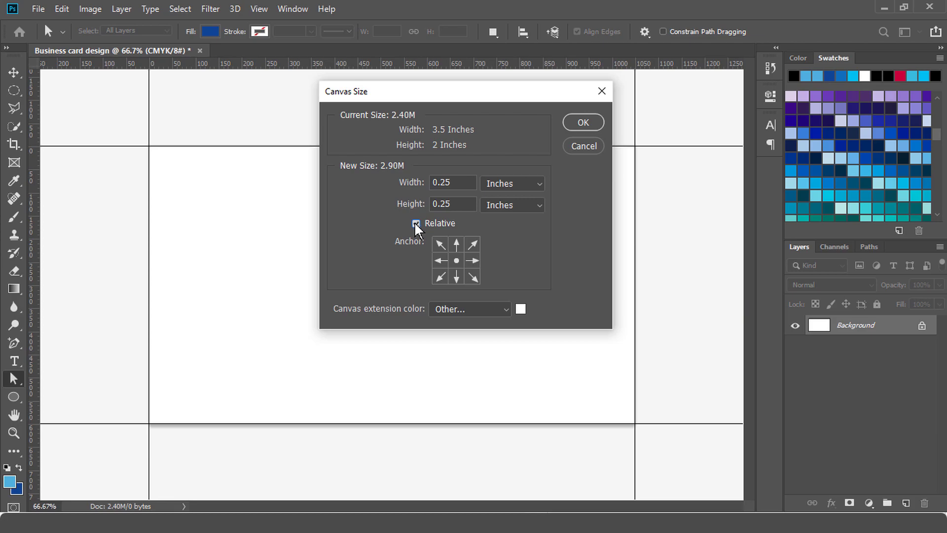
{"action": "left_click", "coordinate": [582, 125]}
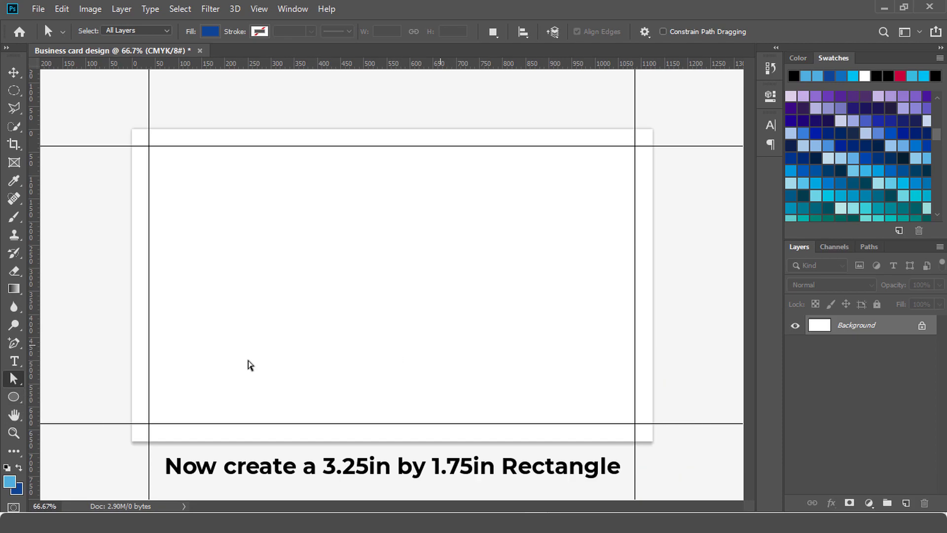
- Create a 3.25 in by 1.75 in rectangle shape on the canvas
{"action": "right_click", "coordinate": [14, 397]}
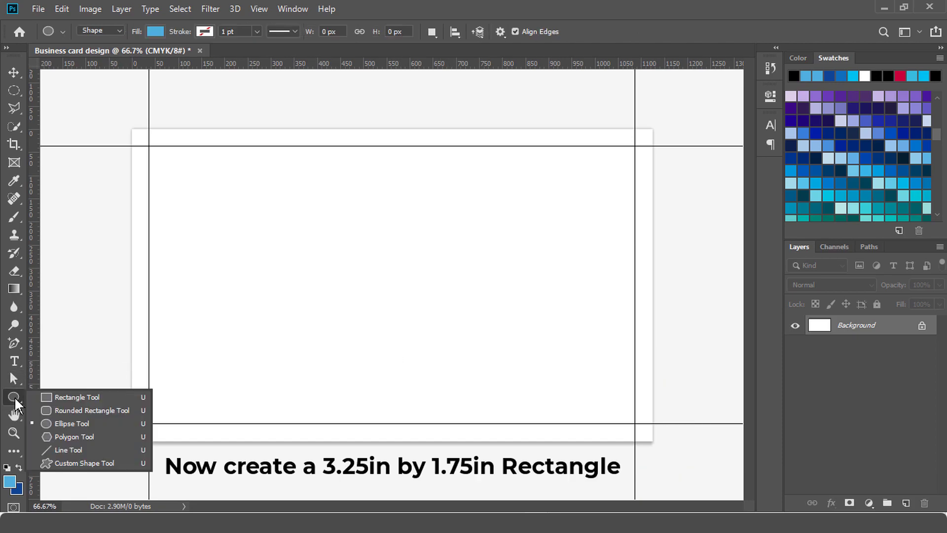
{"action": "left_click", "coordinate": [87, 393]}
{"action": "left_click", "coordinate": [393, 273]}
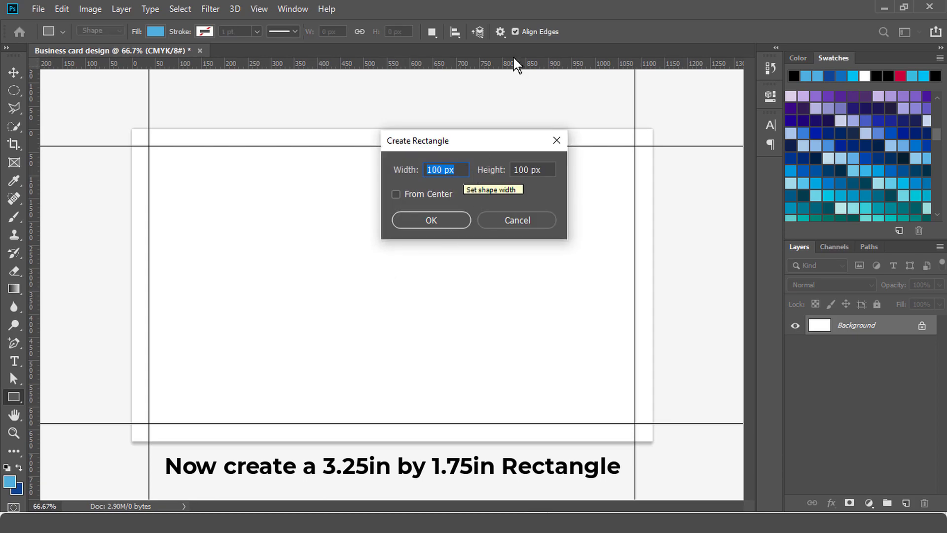
{"action": "type", "text": "3.25"}
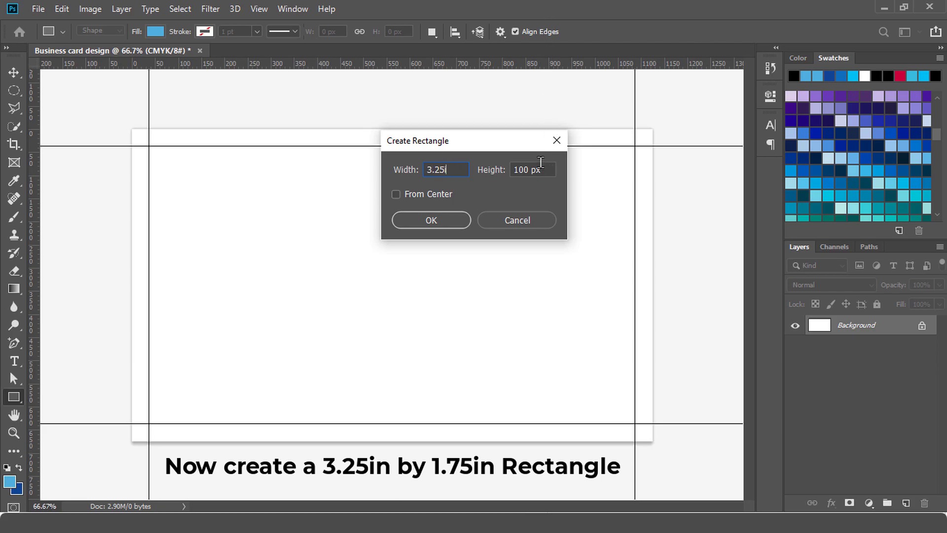
{"action": "type", "text": "in"}
{"action": "key", "text": "Tab"}
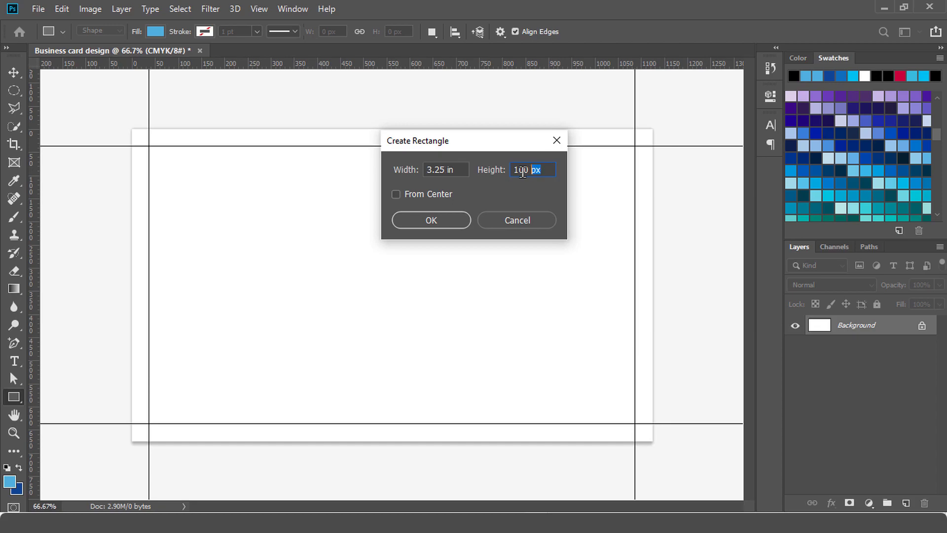
{"action": "type", "text": "1.75in"}
{"action": "left_click", "coordinate": [435, 220]}
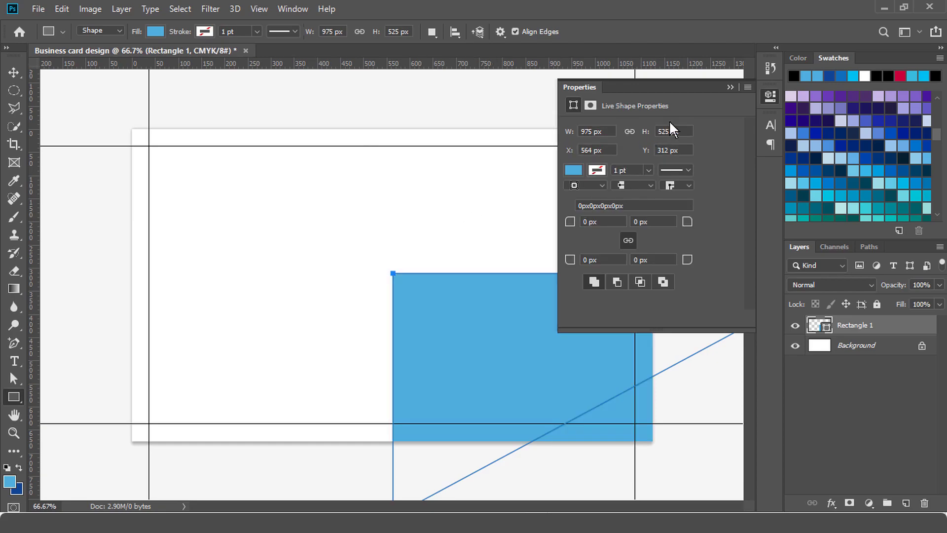
{"action": "left_click", "coordinate": [730, 88]}
- Move the blue rectangle onto the card and align it to the Background layer's vertical and horizontal centers
{"action": "left_click", "coordinate": [13, 72]}
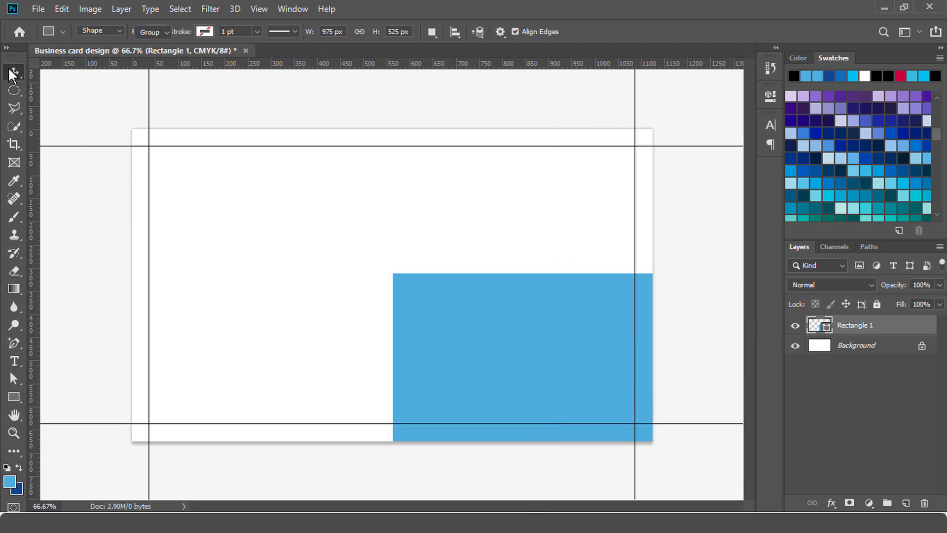
{"action": "left_click_drag", "start_coordinate": [486, 335], "coordinate": [265, 233]}
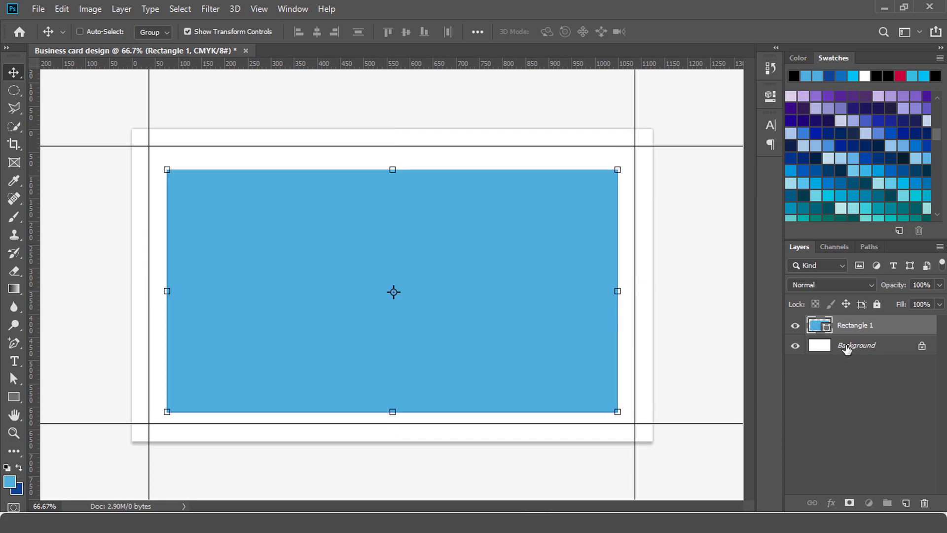
{"action": "left_click", "coordinate": [845, 345], "text": "shift"}
{"action": "left_click", "coordinate": [405, 31]}
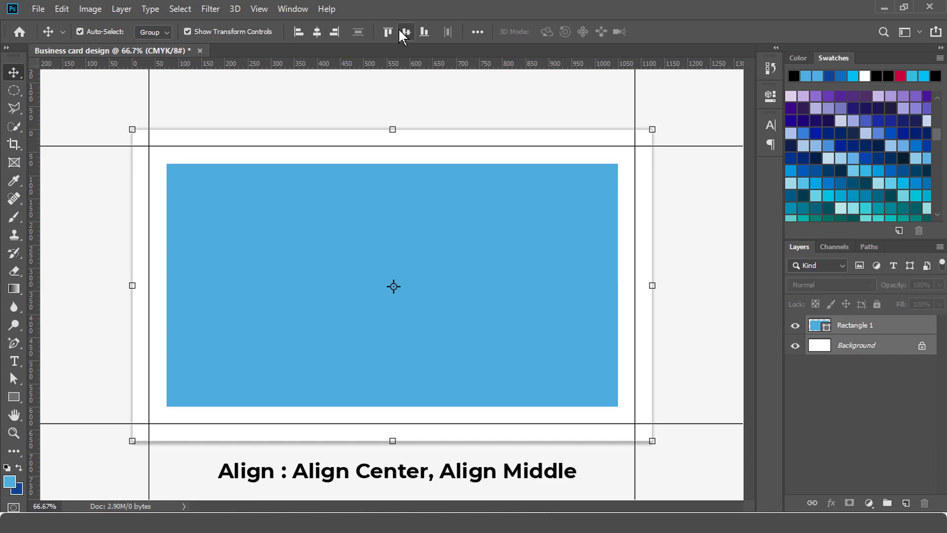
{"action": "left_click", "coordinate": [316, 32]}
{"action": "left_click", "coordinate": [432, 100]}
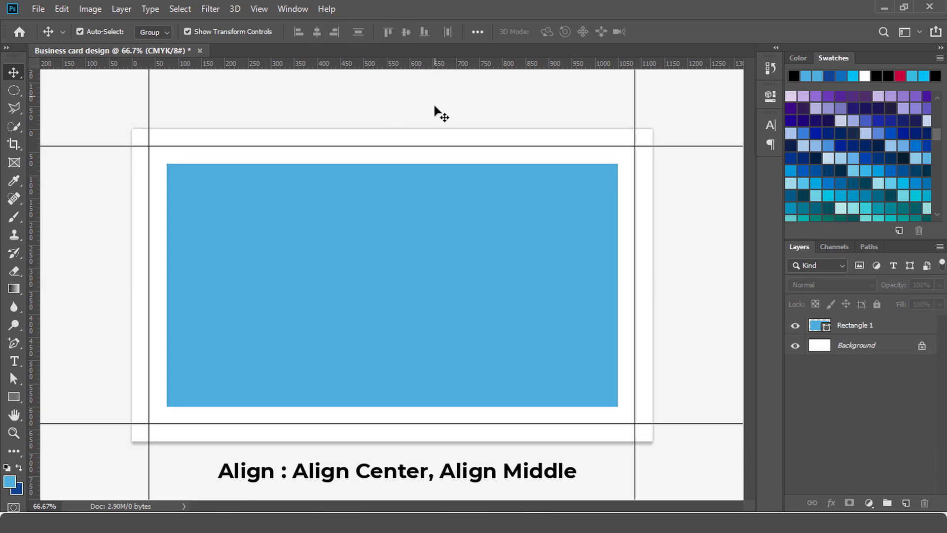
- Place ruler guides along all four sides of the blue rectangle to mark the safe area
{"action": "left_click_drag", "start_coordinate": [34, 284], "coordinate": [168, 285]}
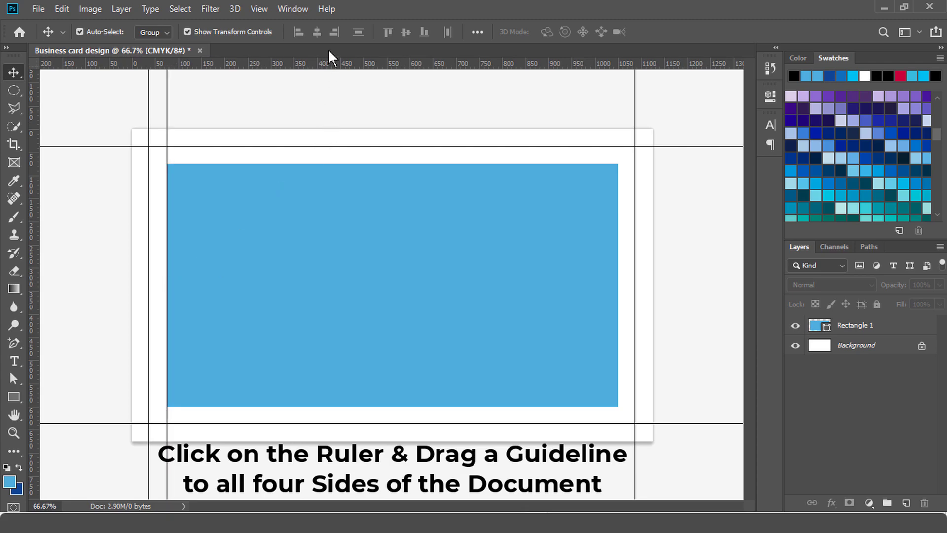
{"action": "left_click_drag", "start_coordinate": [326, 67], "coordinate": [316, 164]}
{"action": "left_click_drag", "start_coordinate": [355, 66], "coordinate": [319, 405]}
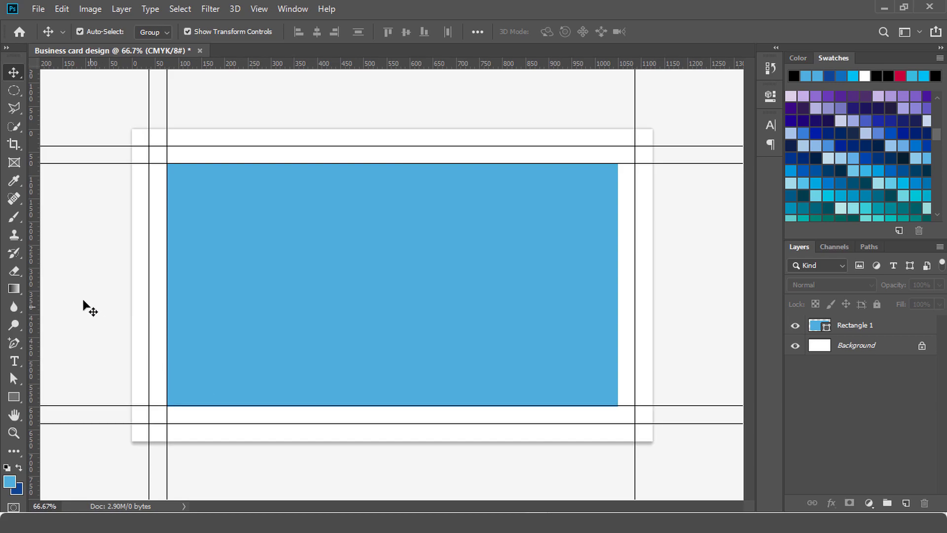
{"action": "left_click_drag", "start_coordinate": [34, 292], "coordinate": [617, 330]}
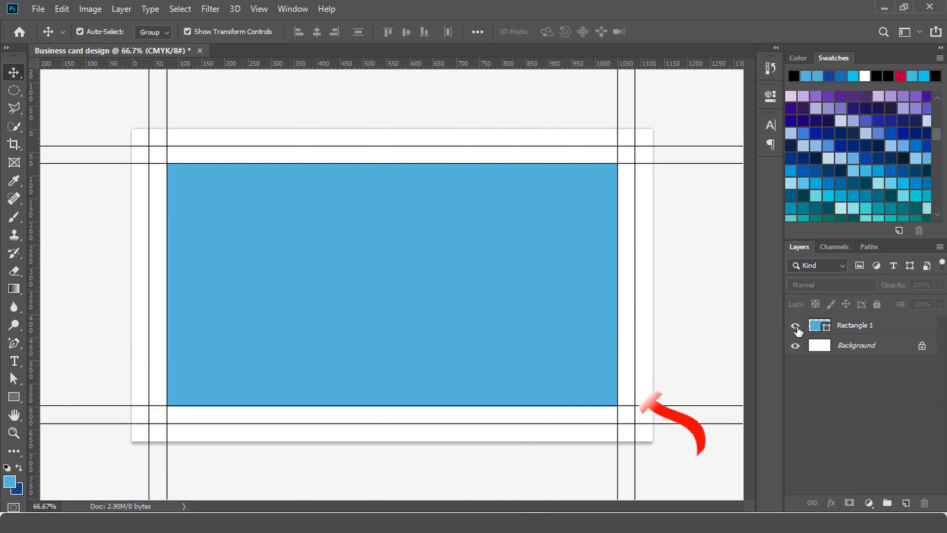
- Toggle the rectangle layer's visibility off and on to check the guides beneath it
{"action": "left_click", "coordinate": [795, 326]}
{"action": "left_click", "coordinate": [795, 327]}
{"action": "left_click", "coordinate": [795, 326]}
{"action": "left_click", "coordinate": [794, 326]}
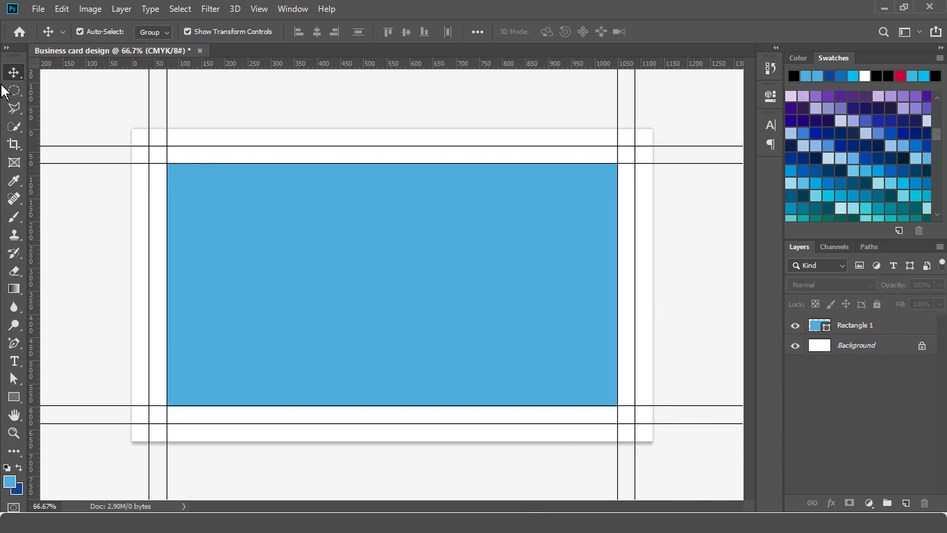
- Free-transform the blue rectangle so that it covers the entire canvas including the bleed, about 115.38% wide and 128.57% high
{"action": "left_click", "coordinate": [213, 265]}
{"action": "key", "text": "ctrl+t"}
{"action": "left_click_drag", "start_coordinate": [167, 285], "coordinate": [132, 285]}
{"action": "left_click_drag", "start_coordinate": [375, 164], "coordinate": [375, 129]}
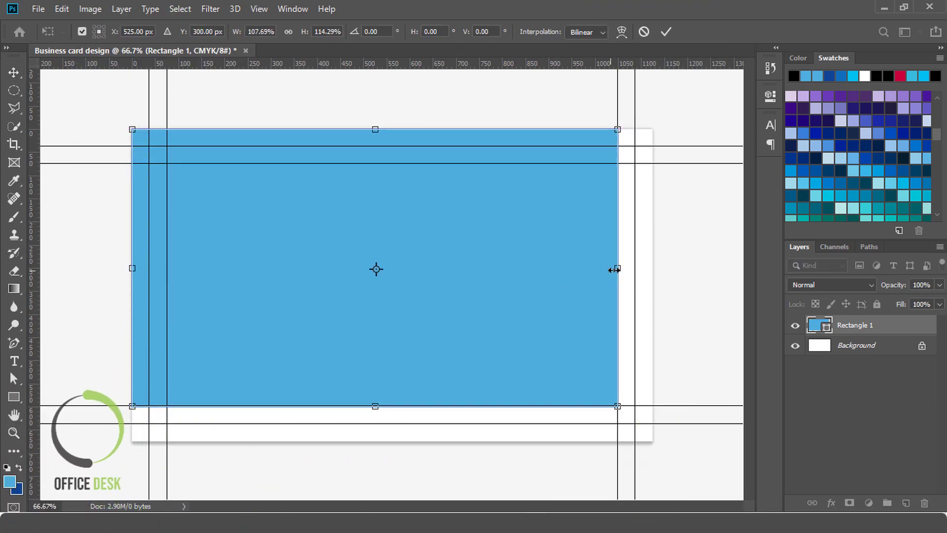
{"action": "left_click_drag", "start_coordinate": [629, 270], "coordinate": [652, 269]}
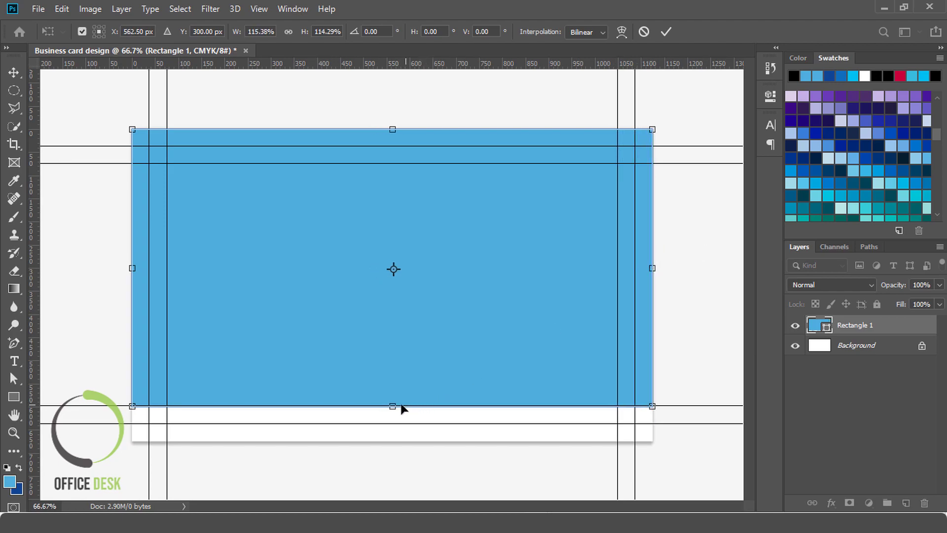
{"action": "left_click_drag", "start_coordinate": [392, 405], "coordinate": [392, 440]}
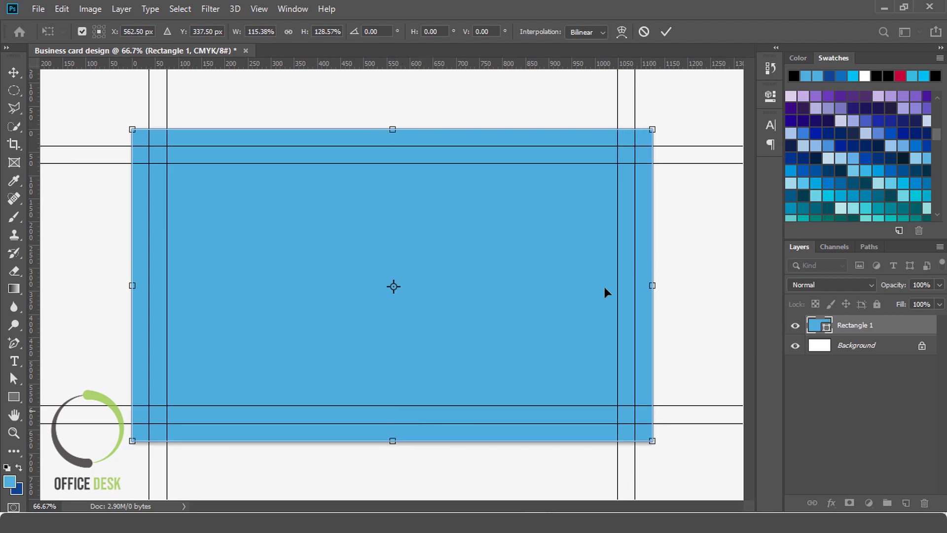
{"action": "left_click", "coordinate": [666, 32]}
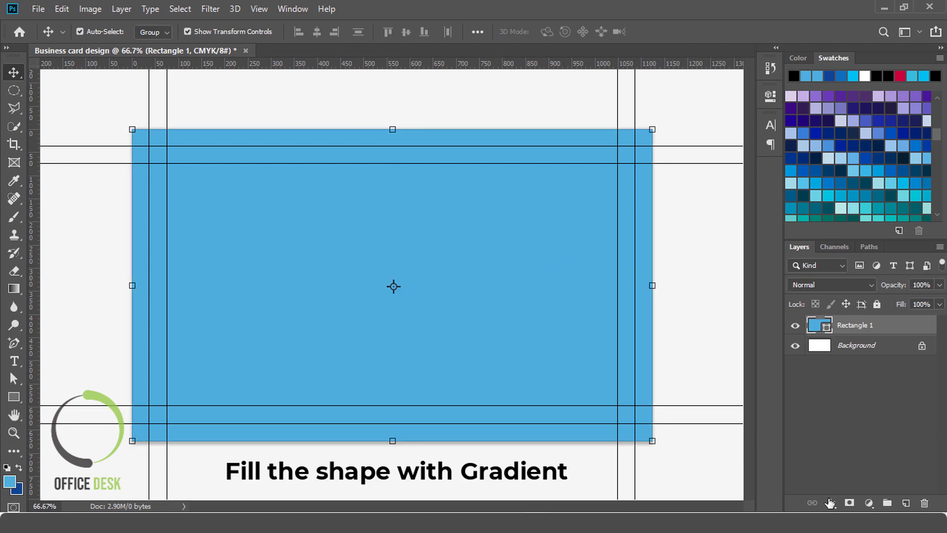
- Add a Gradient Overlay to the Rectangle 1 layer and set the gradient's end color stop to light blue #4dafde
{"action": "left_click", "coordinate": [830, 503]}
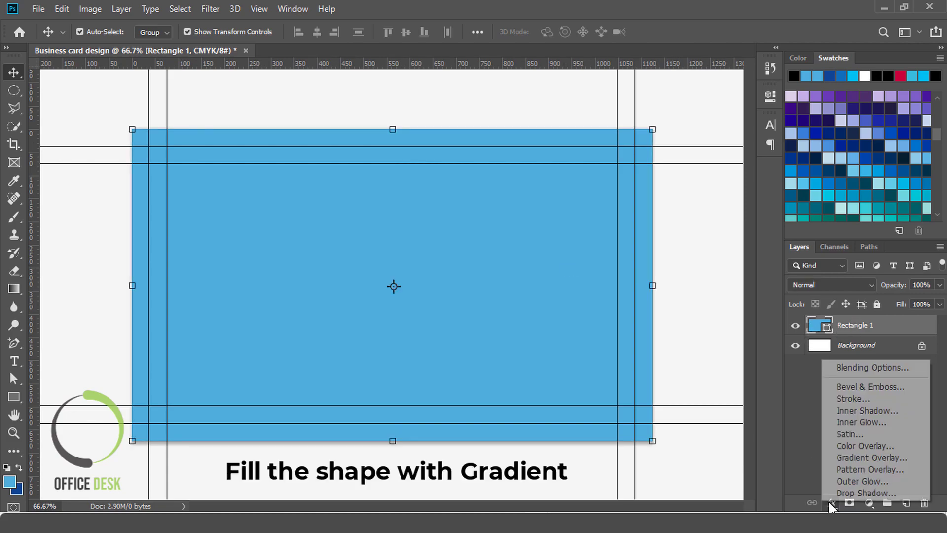
{"action": "left_click", "coordinate": [844, 457]}
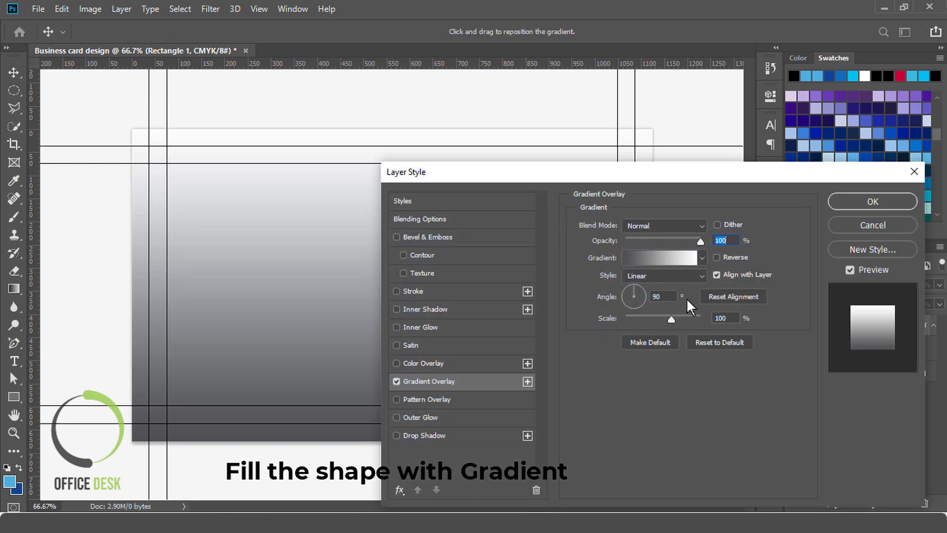
{"action": "left_click", "coordinate": [676, 261]}
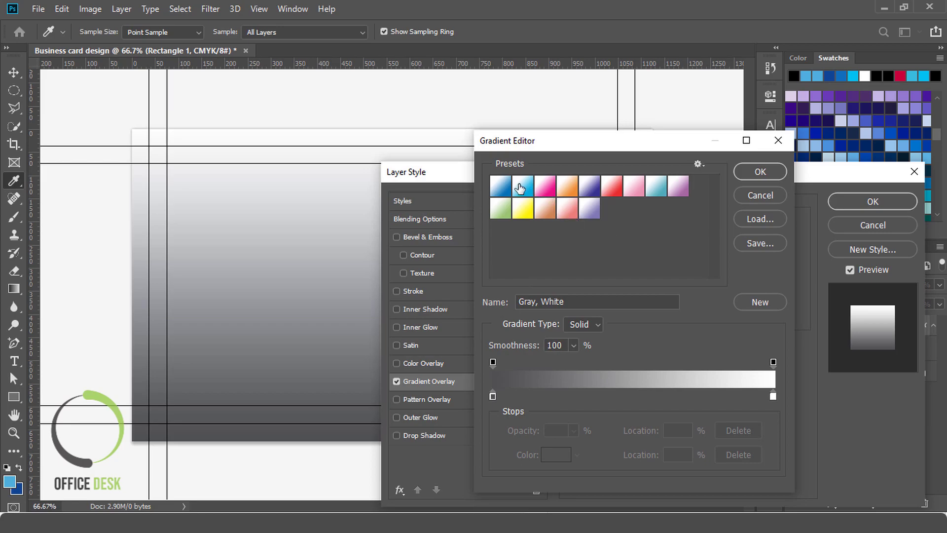
{"action": "double_click", "coordinate": [773, 396]}
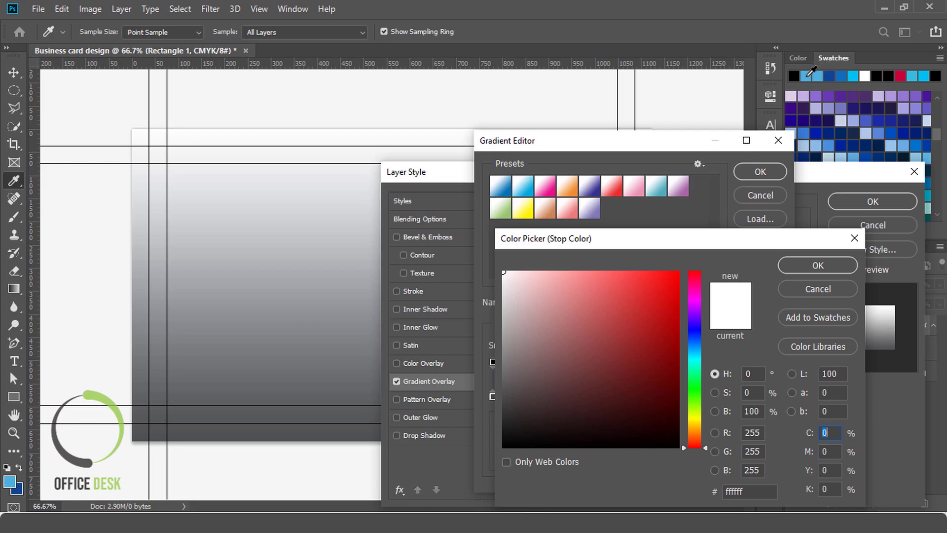
{"action": "left_click", "coordinate": [807, 75]}
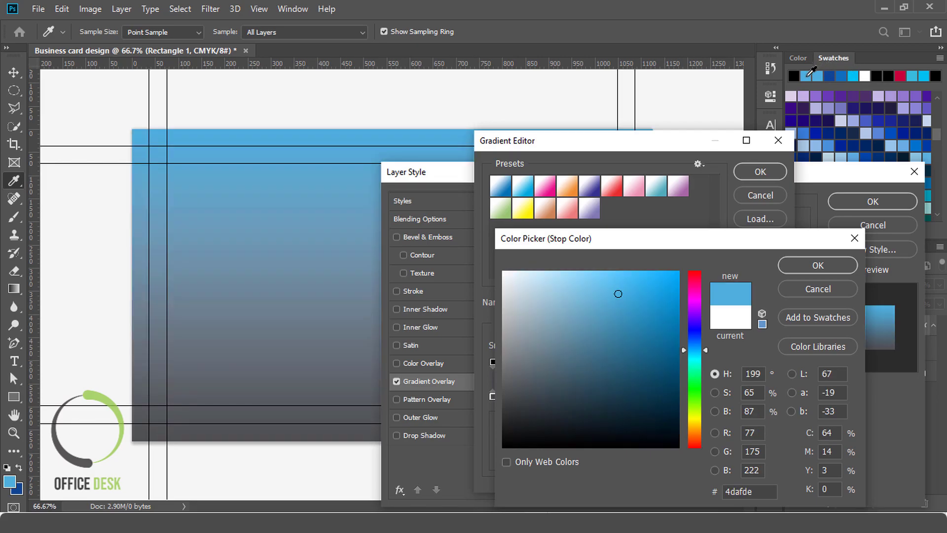
{"action": "left_click", "coordinate": [836, 267]}
- Set the gradient's starting color stop to white #ffffff and accept the edited gradient
{"action": "double_click", "coordinate": [492, 395]}
{"action": "left_click", "coordinate": [503, 271]}
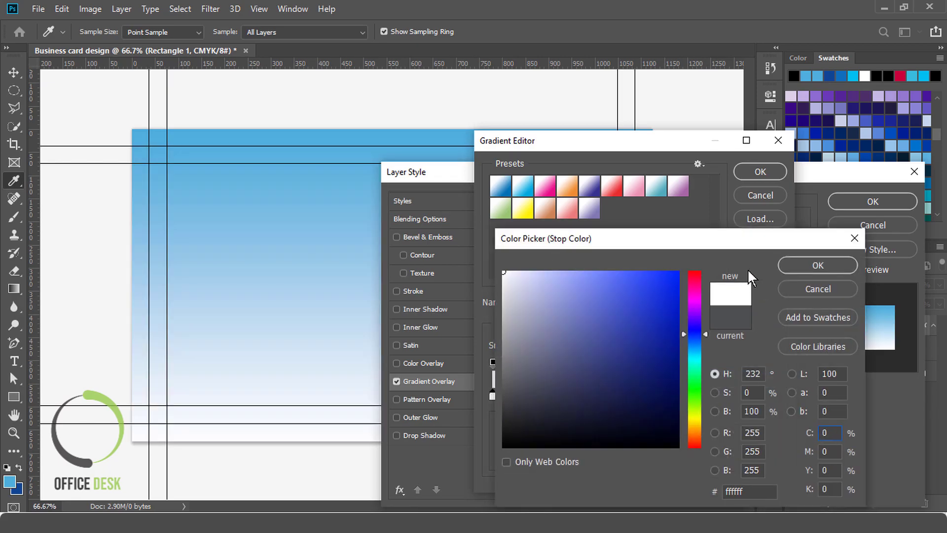
{"action": "left_click", "coordinate": [792, 266]}
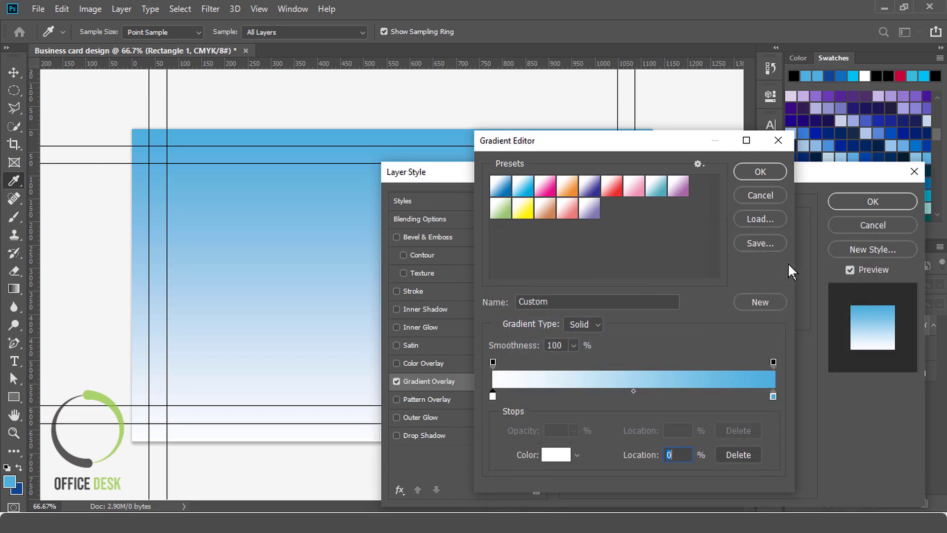
{"action": "left_click", "coordinate": [760, 172]}
- Reverse the gradient overlay, move its white color stop to location 65%, and apply the layer style
{"action": "left_click", "coordinate": [716, 257]}
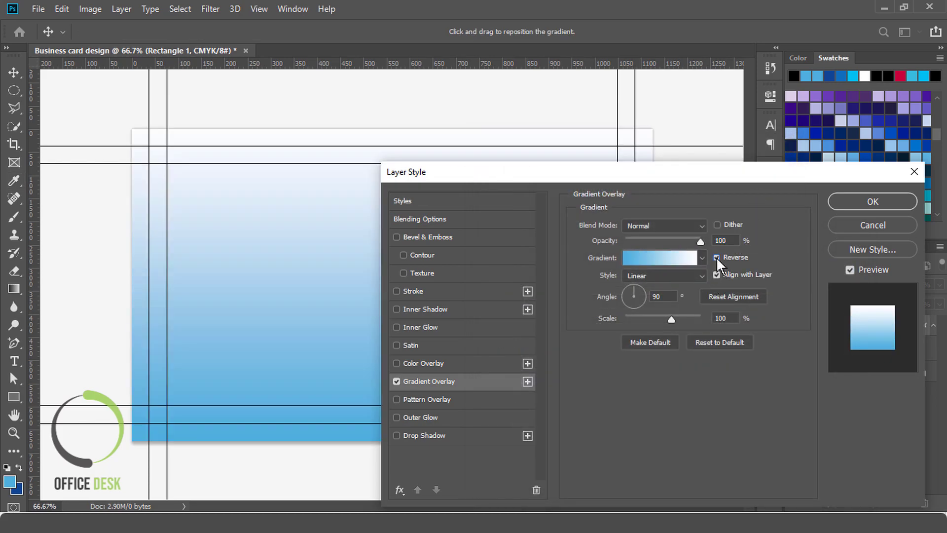
{"action": "left_click", "coordinate": [683, 257]}
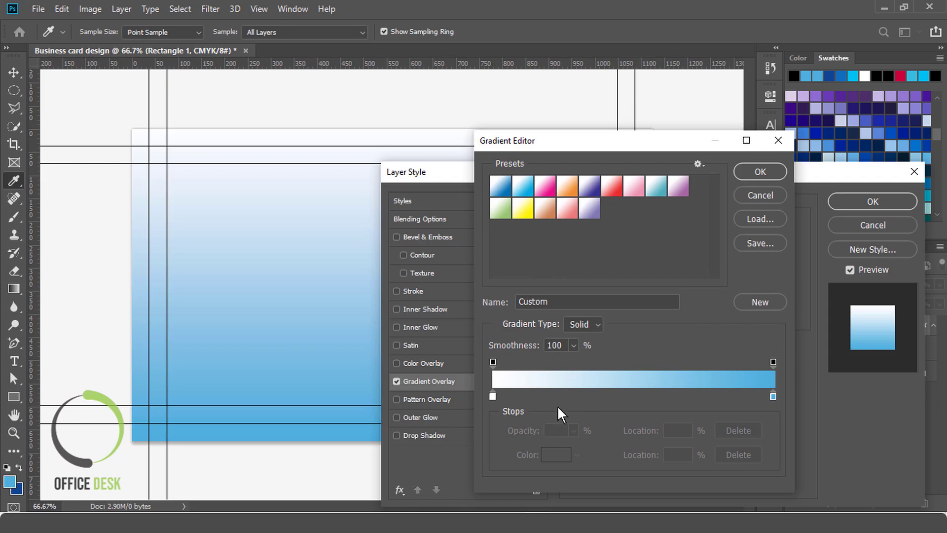
{"action": "left_click", "coordinate": [493, 396]}
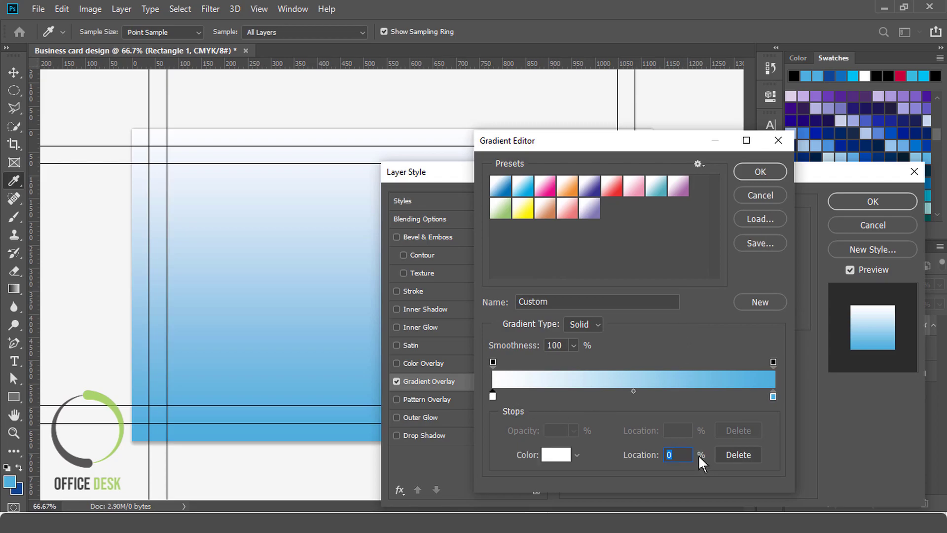
{"action": "type", "text": "65"}
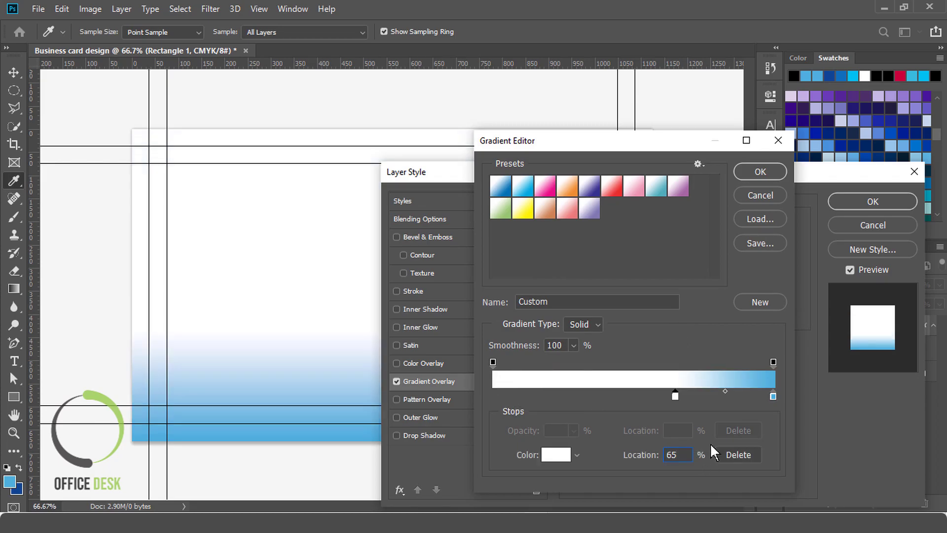
{"action": "left_click", "coordinate": [757, 173]}
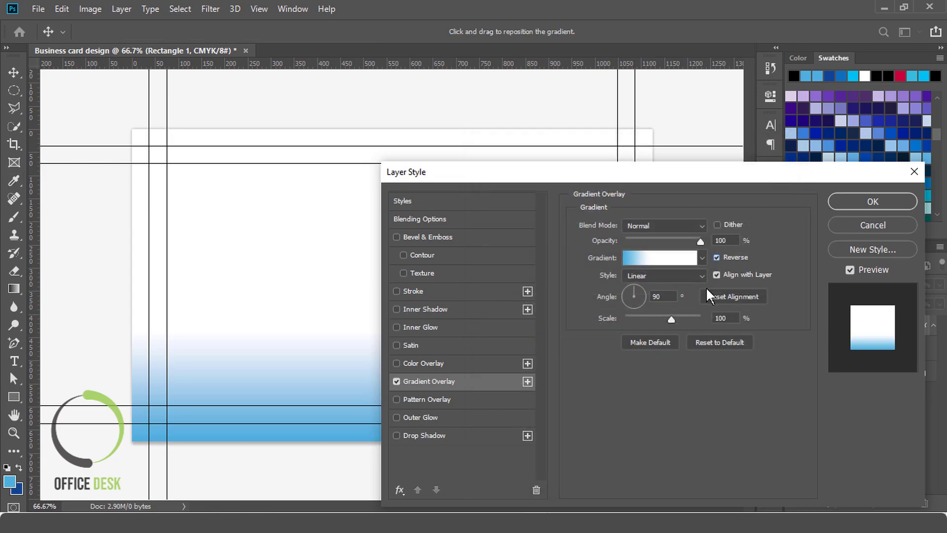
{"action": "left_click", "coordinate": [859, 203]}
- Lock the Rectangle 1 layer completely
{"action": "left_click", "coordinate": [699, 252]}
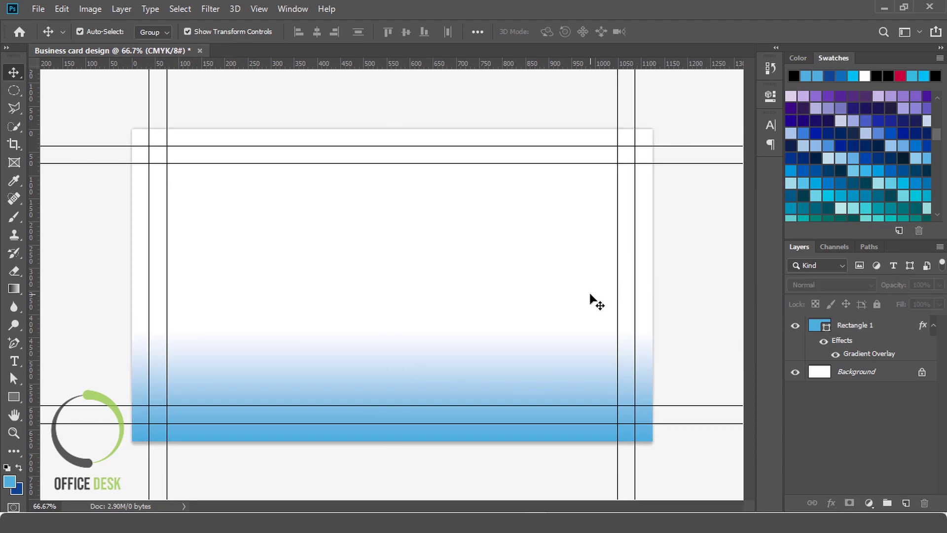
{"action": "left_click", "coordinate": [898, 333]}
{"action": "left_click", "coordinate": [877, 304]}
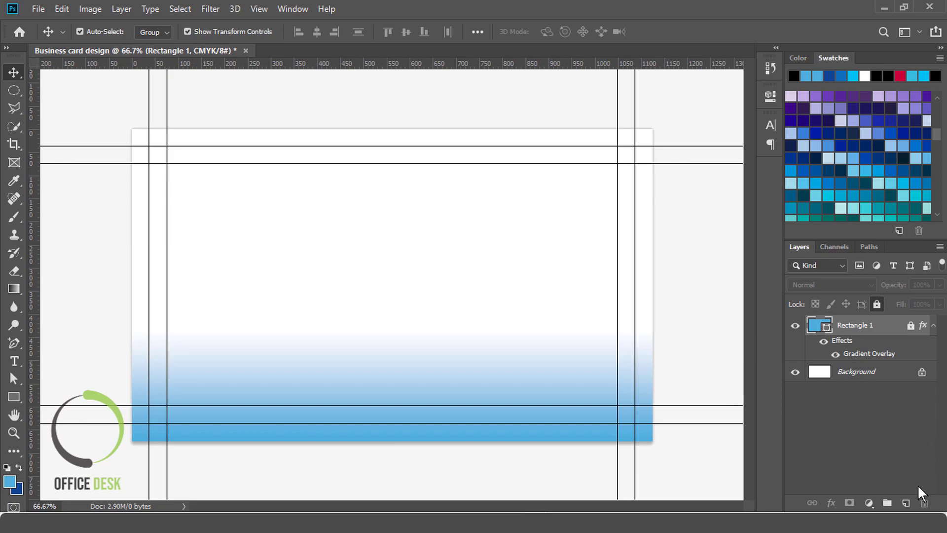
- On a new layer, draw a closed blue triangle about 1048 by 667 px with the Pen tool, covering the card's upper-left half
{"action": "left_click", "coordinate": [905, 503]}
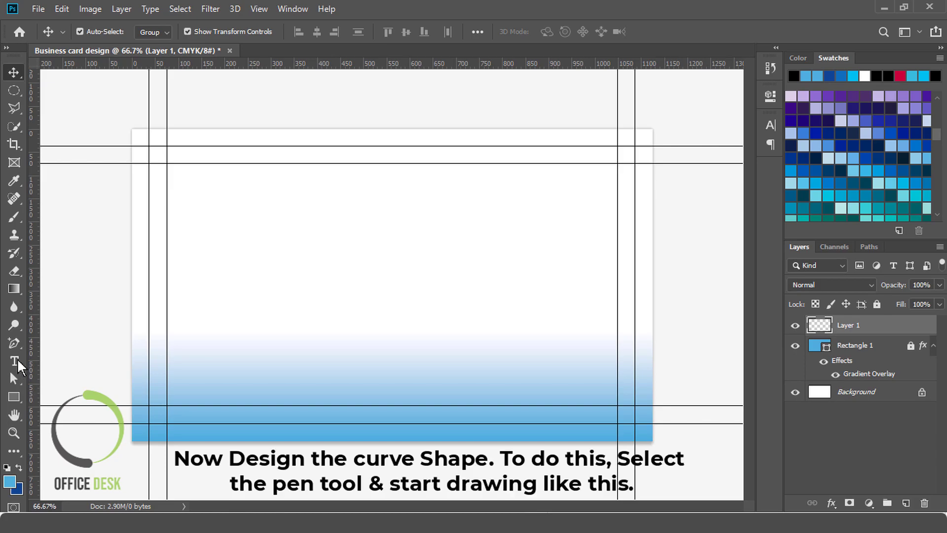
{"action": "right_click", "coordinate": [11, 342]}
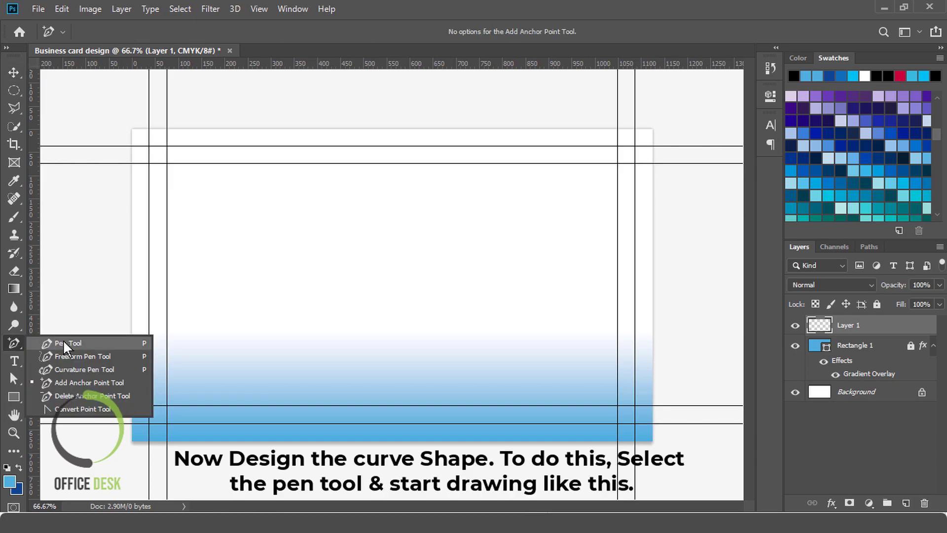
{"action": "left_click", "coordinate": [117, 342]}
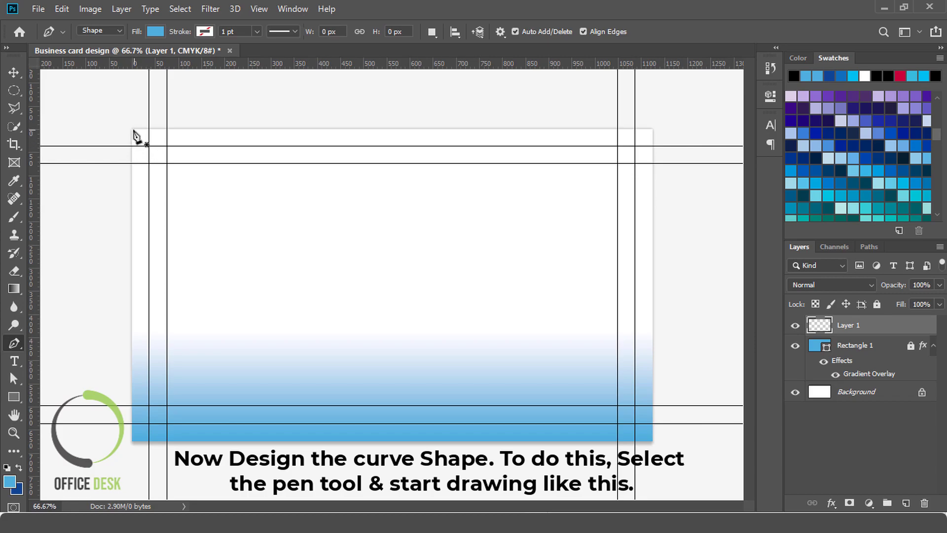
{"action": "left_click", "coordinate": [132, 129]}
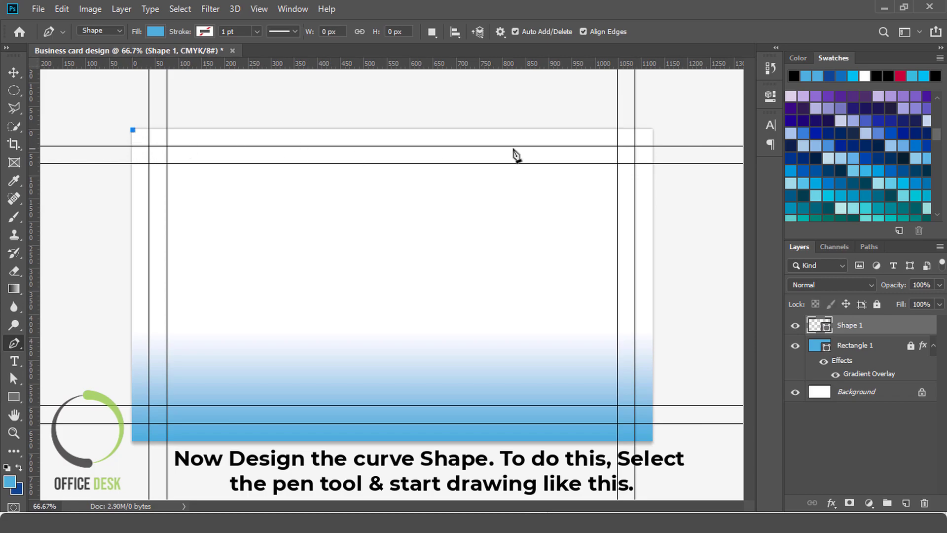
{"action": "left_click", "coordinate": [618, 135]}
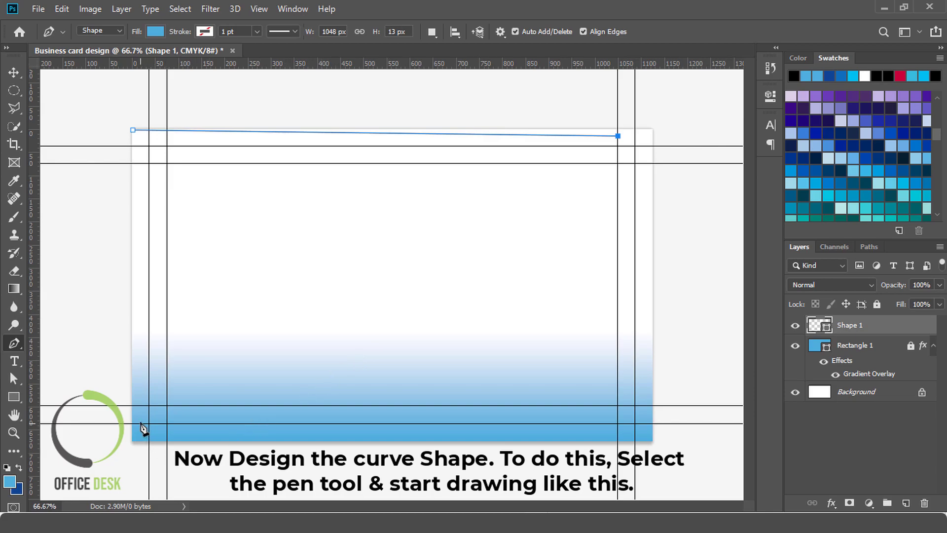
{"action": "left_click", "coordinate": [132, 438]}
{"action": "left_click", "coordinate": [132, 130]}
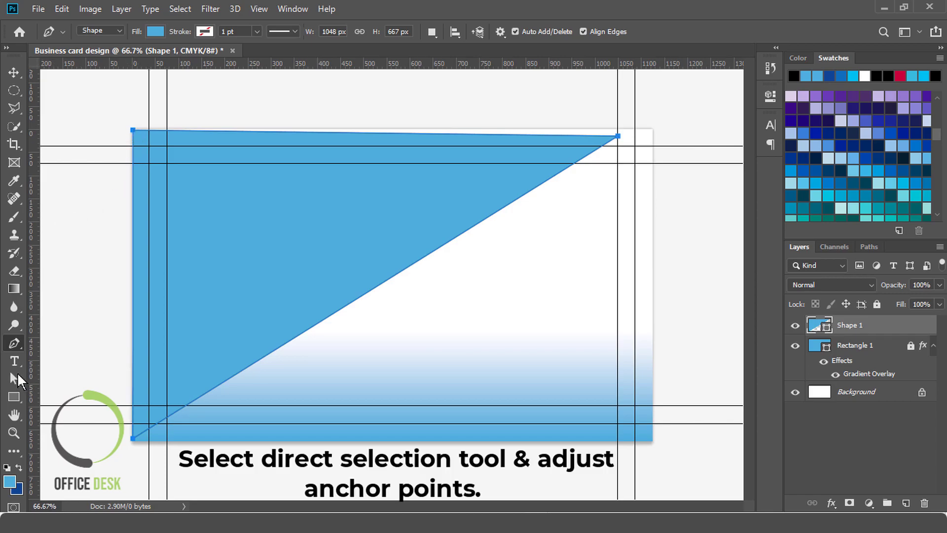
- Adjust the triangle's anchor points with direct selection so its top edge is level and its lower corner reaches the card's bottom-left corner
{"action": "key", "text": "a"}
{"action": "left_click", "coordinate": [617, 135]}
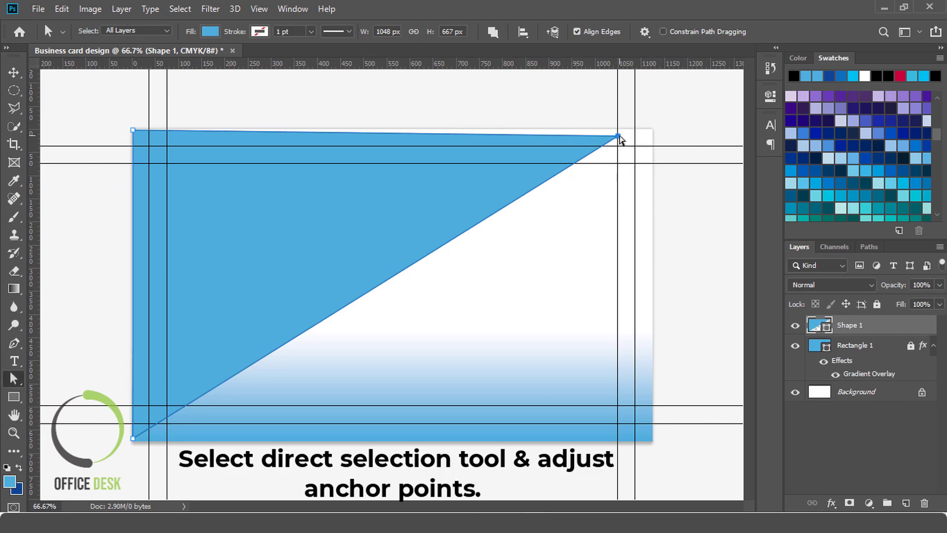
{"action": "left_click_drag", "start_coordinate": [617, 137], "coordinate": [619, 131]}
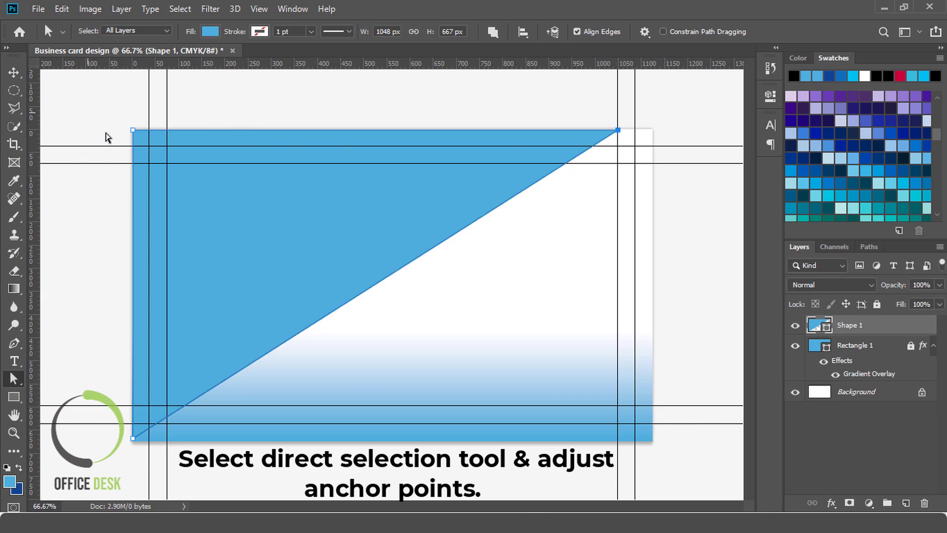
{"action": "left_click", "coordinate": [132, 130]}
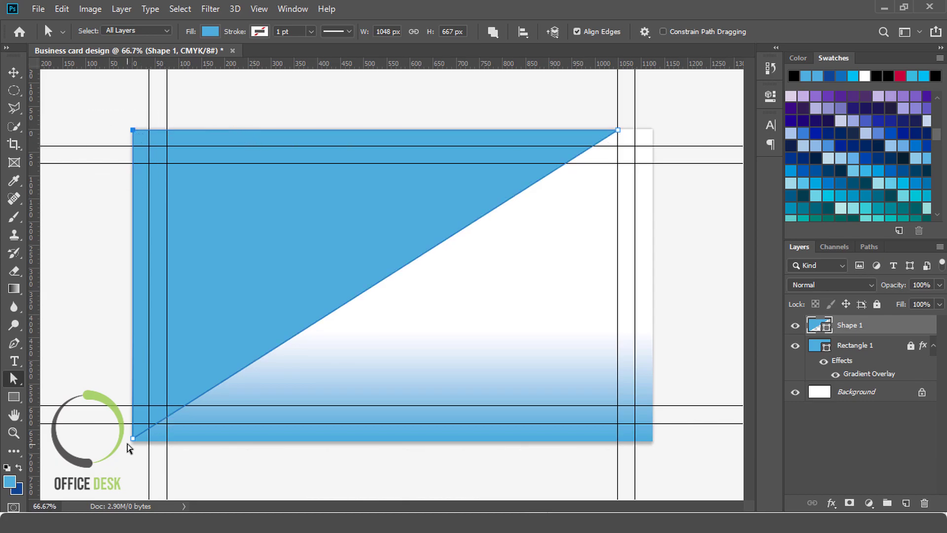
{"action": "left_click_drag", "start_coordinate": [132, 438], "coordinate": [132, 443]}
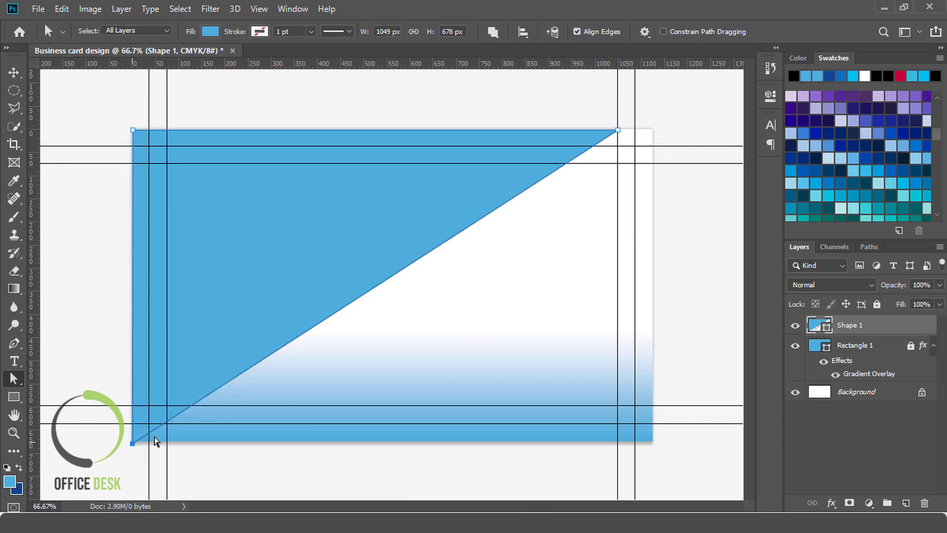
{"action": "left_click", "coordinate": [14, 72]}
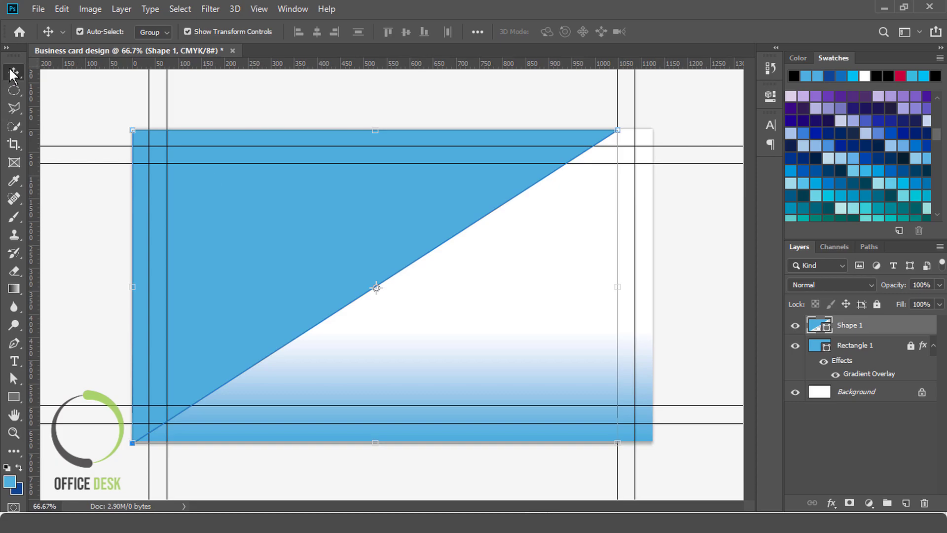
{"action": "left_click", "coordinate": [112, 268]}
{"action": "left_click", "coordinate": [354, 238]}
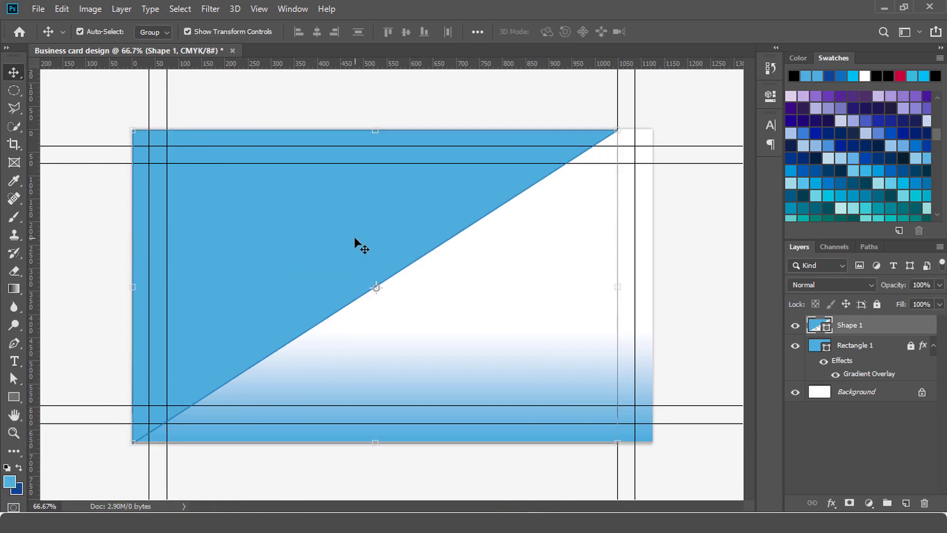
{"action": "left_click", "coordinate": [419, 120]}
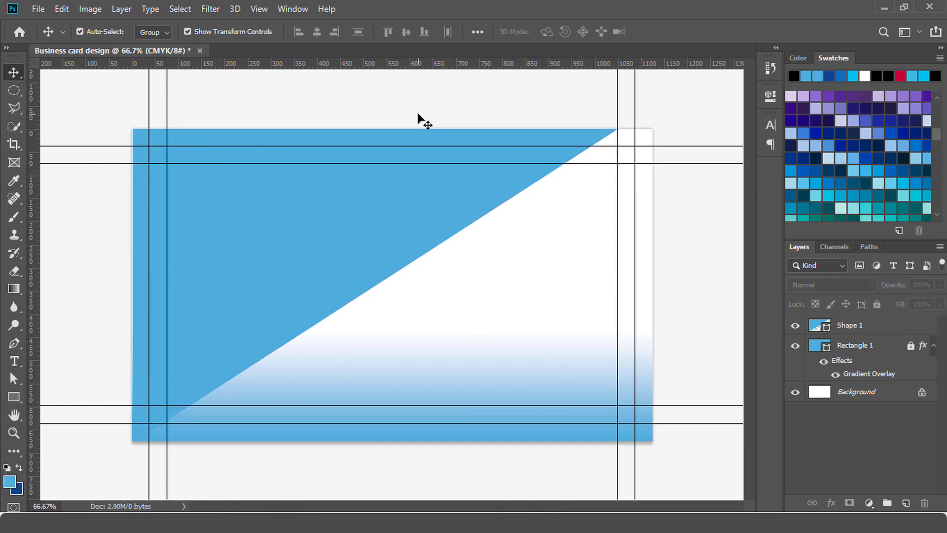
- Add two anchor points along the triangle's diagonal edge, one in its upper part and one in its lower part
{"action": "left_click", "coordinate": [392, 238]}
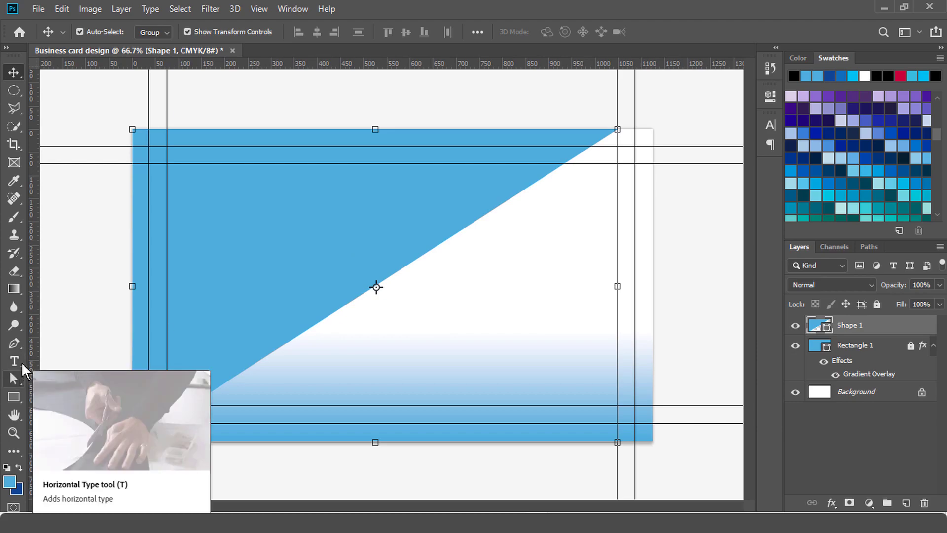
{"action": "left_click", "coordinate": [19, 340]}
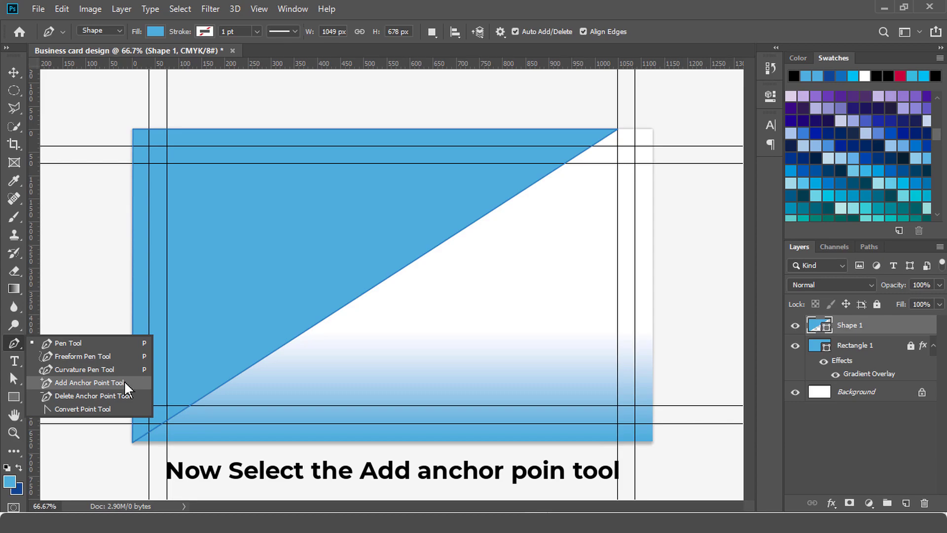
{"action": "left_click", "coordinate": [89, 382]}
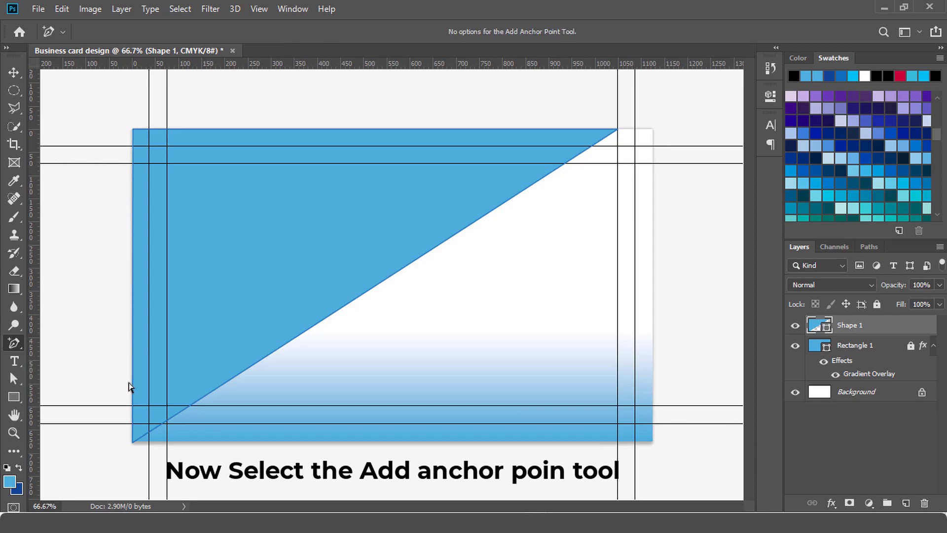
{"action": "left_click", "coordinate": [485, 215]}
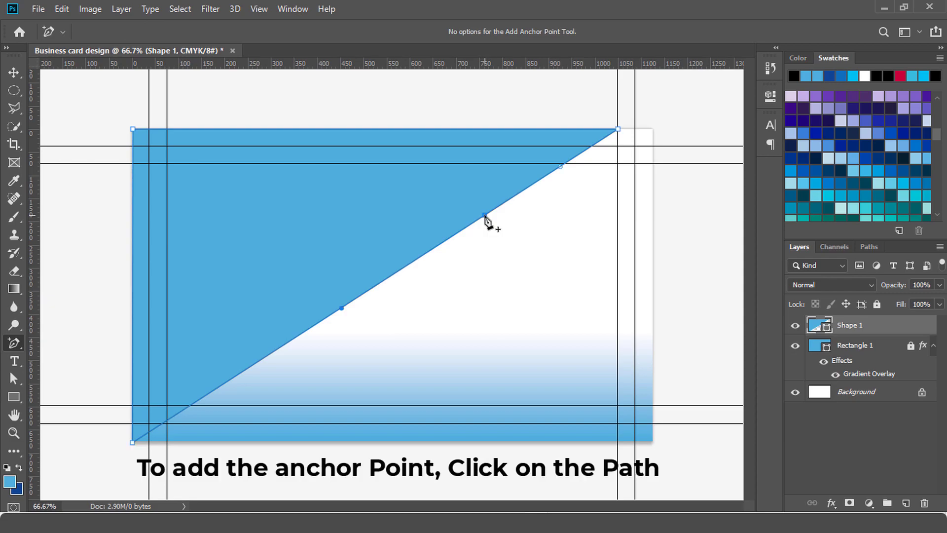
{"action": "left_click", "coordinate": [263, 357]}
- Bend the blue shape's diagonal edge into an S-curve with direct selection, repositioning its two middle anchors and turning their handles nearly vertical
{"action": "left_click_drag", "start_coordinate": [16, 377], "coordinate": [87, 398]}
{"action": "left_click_drag", "start_coordinate": [266, 358], "coordinate": [301, 398]}
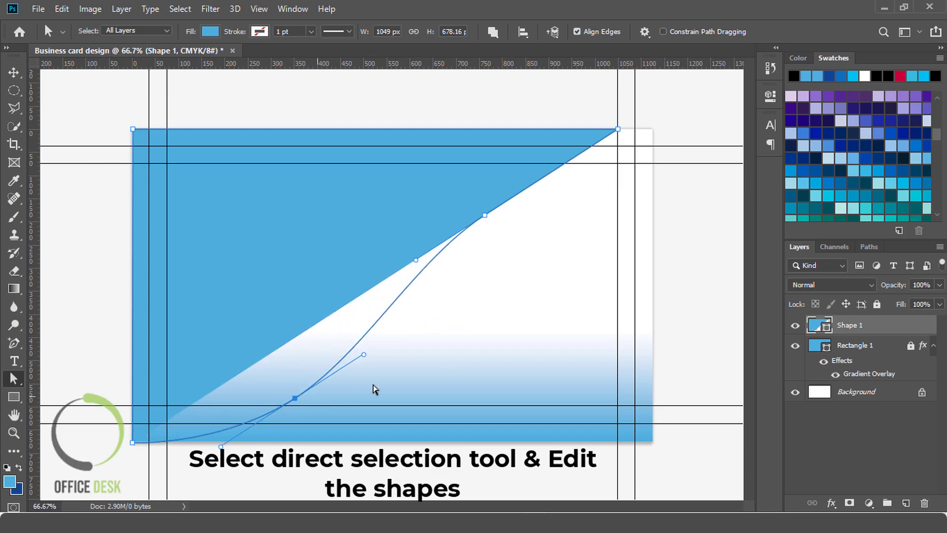
{"action": "left_click_drag", "start_coordinate": [416, 260], "coordinate": [245, 186]}
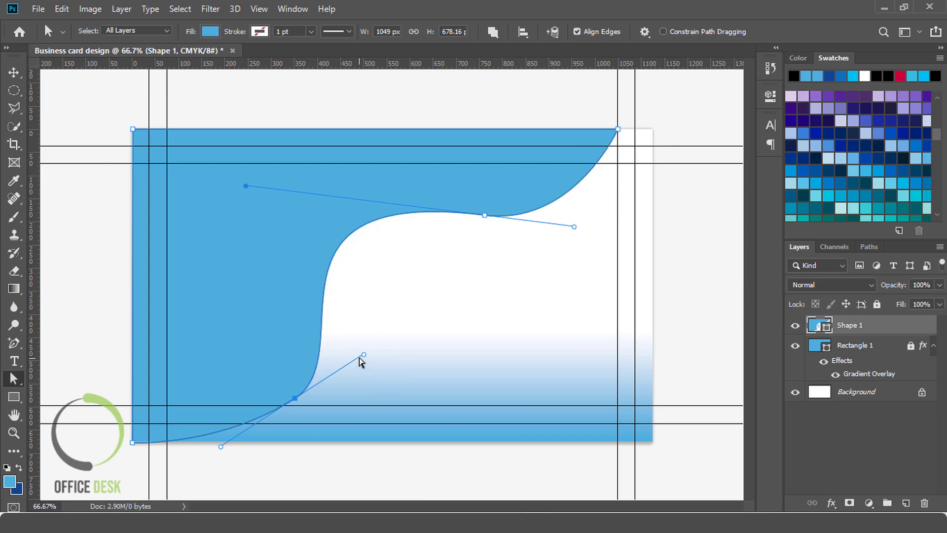
{"action": "left_click_drag", "start_coordinate": [364, 355], "coordinate": [296, 294]}
{"action": "left_click_drag", "start_coordinate": [296, 403], "coordinate": [258, 369]}
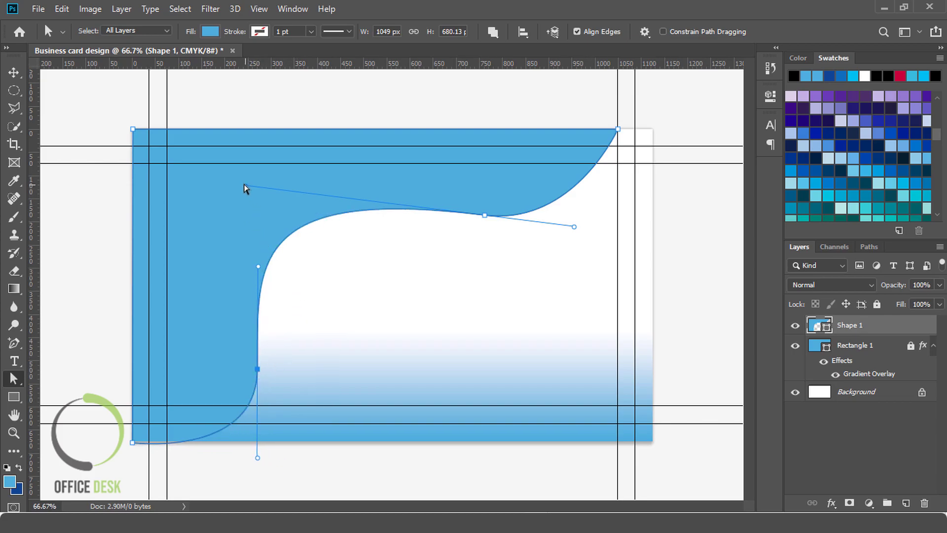
{"action": "left_click_drag", "start_coordinate": [245, 186], "coordinate": [496, 482]}
{"action": "left_click_drag", "start_coordinate": [483, 218], "coordinate": [432, 214]}
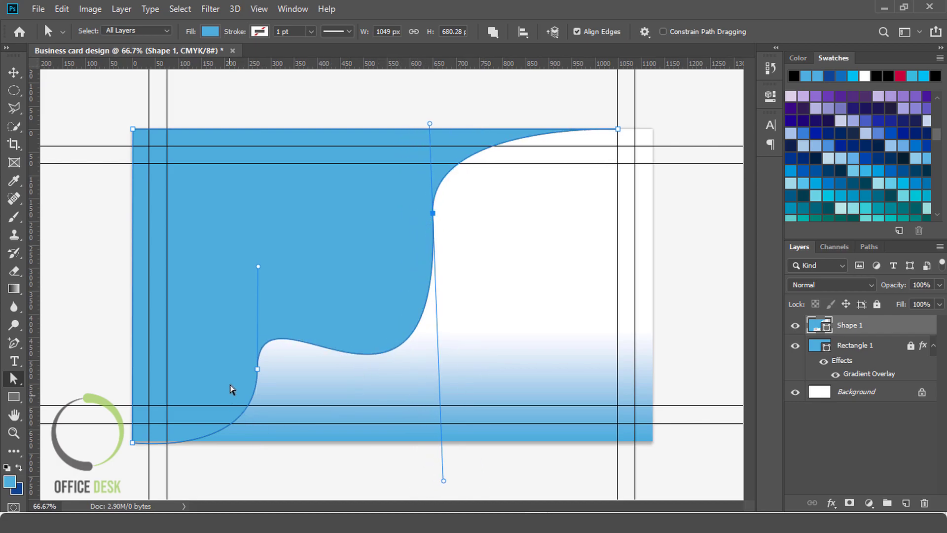
- Shorten the upper curve anchor's handles, straighten them vertically, and reposition both middle anchors and the lower anchor's upper handle
{"action": "left_click_drag", "start_coordinate": [257, 370], "coordinate": [252, 341]}
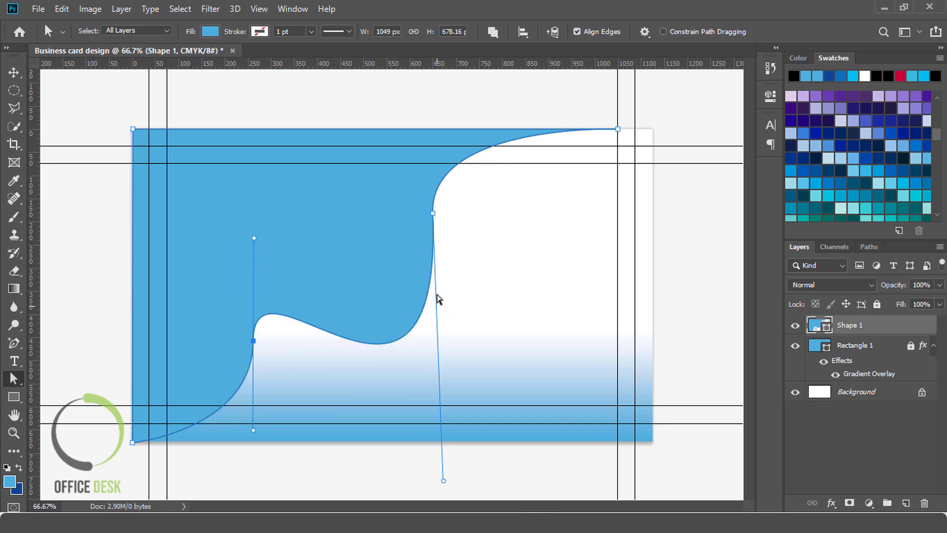
{"action": "left_click_drag", "start_coordinate": [432, 216], "coordinate": [426, 227]}
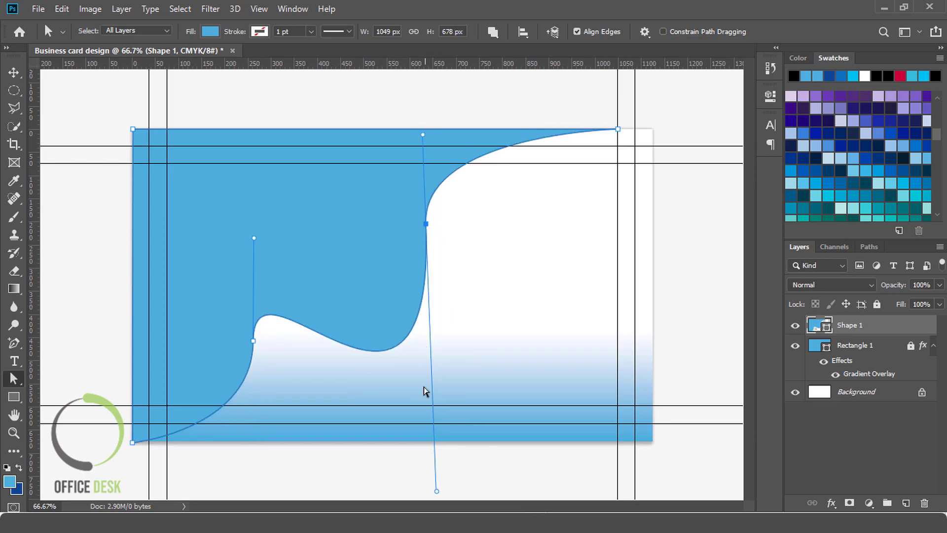
{"action": "left_click_drag", "start_coordinate": [437, 494], "coordinate": [430, 418]}
{"action": "mouse_move", "coordinate": [425, 134]}
{"action": "left_mouse_down"}
{"action": "mouse_move", "coordinate": [422, 161]}
{"action": "mouse_move", "coordinate": [424, 147]}
{"action": "left_mouse_up"}
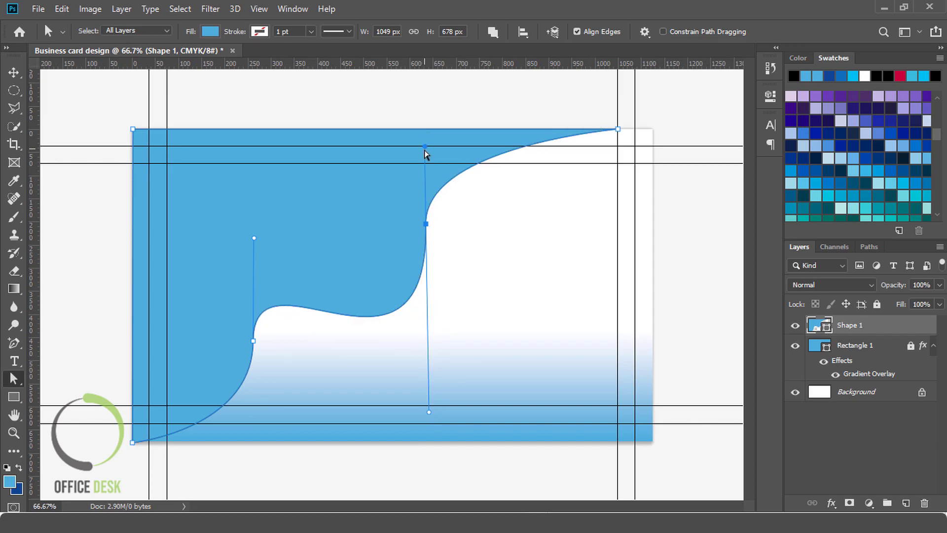
{"action": "mouse_move", "coordinate": [426, 225]}
{"action": "left_mouse_down"}
{"action": "mouse_move", "coordinate": [425, 246]}
{"action": "mouse_move", "coordinate": [428, 231]}
{"action": "left_mouse_up"}
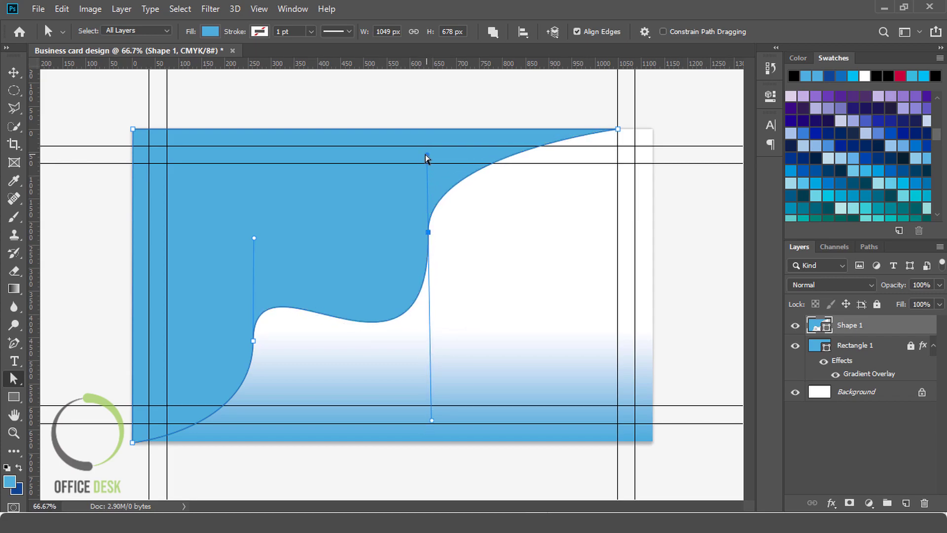
{"action": "left_click_drag", "start_coordinate": [427, 155], "coordinate": [428, 155]}
{"action": "left_click_drag", "start_coordinate": [254, 341], "coordinate": [253, 349]}
{"action": "mouse_move", "coordinate": [253, 246]}
{"action": "left_mouse_down"}
{"action": "mouse_move", "coordinate": [253, 229]}
{"action": "mouse_move", "coordinate": [249, 245]}
{"action": "mouse_move", "coordinate": [264, 231]}
{"action": "mouse_move", "coordinate": [253, 229]}
{"action": "left_mouse_up"}
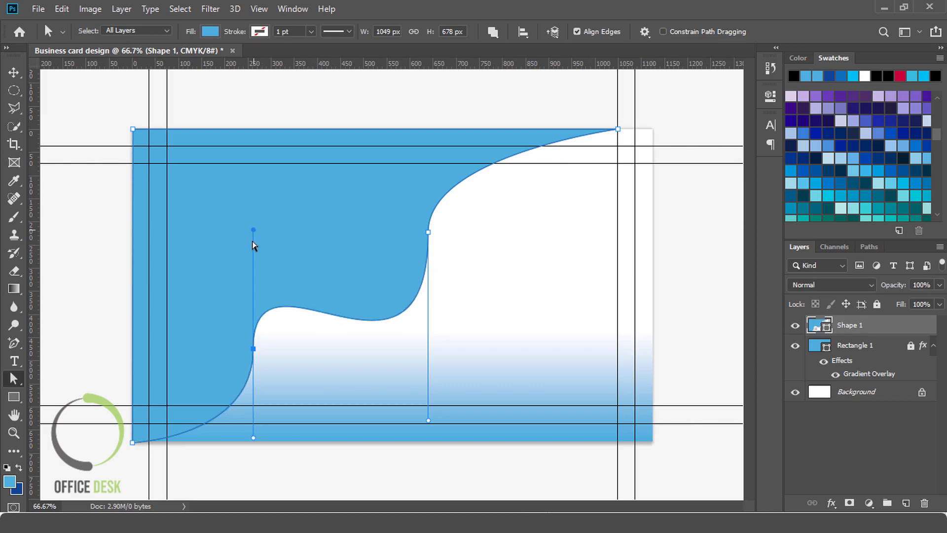
- Lengthen the lower anchor's bottom handle, raise the upper anchor, and balance their handles to level the curve's middle section
{"action": "left_click_drag", "start_coordinate": [252, 436], "coordinate": [254, 459]}
{"action": "left_click_drag", "start_coordinate": [252, 348], "coordinate": [252, 360]}
{"action": "left_click_drag", "start_coordinate": [428, 232], "coordinate": [429, 210]}
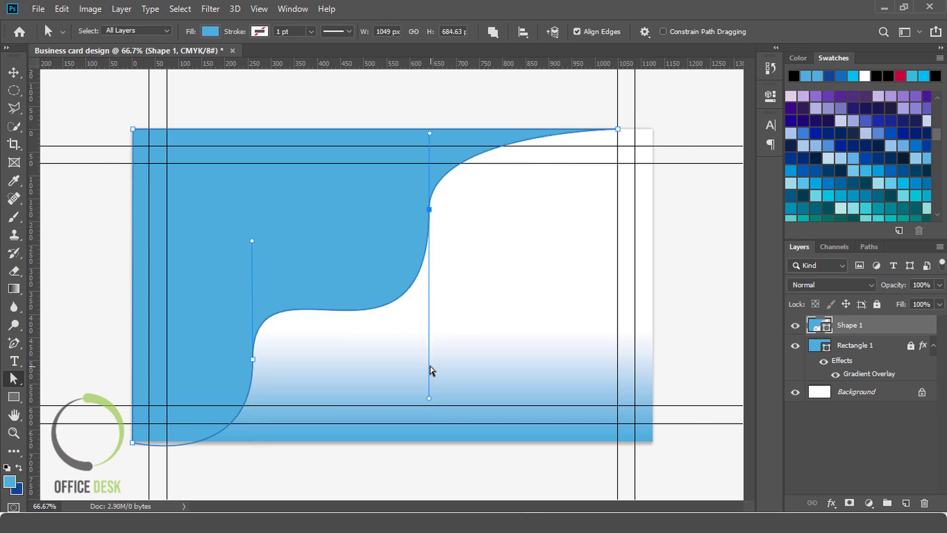
{"action": "left_click_drag", "start_coordinate": [428, 400], "coordinate": [429, 406]}
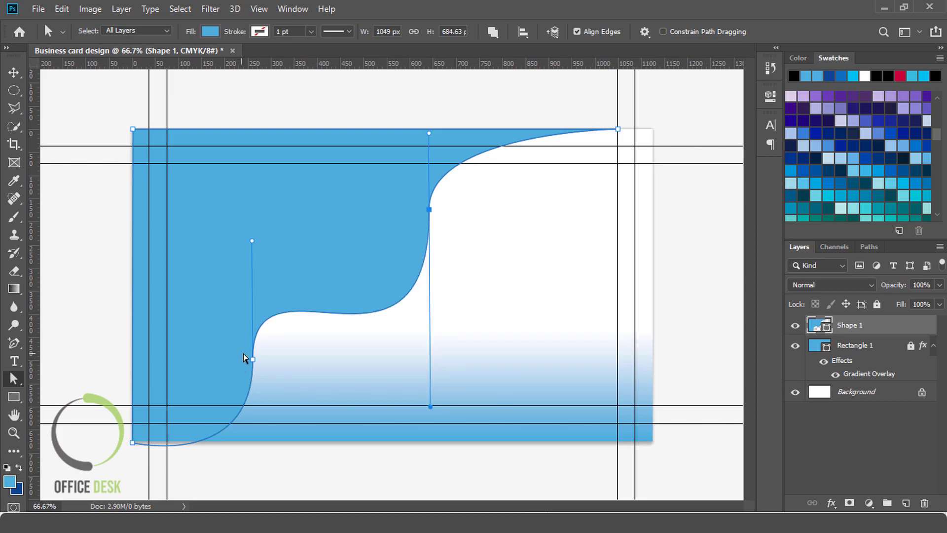
{"action": "left_click_drag", "start_coordinate": [254, 362], "coordinate": [253, 353]}
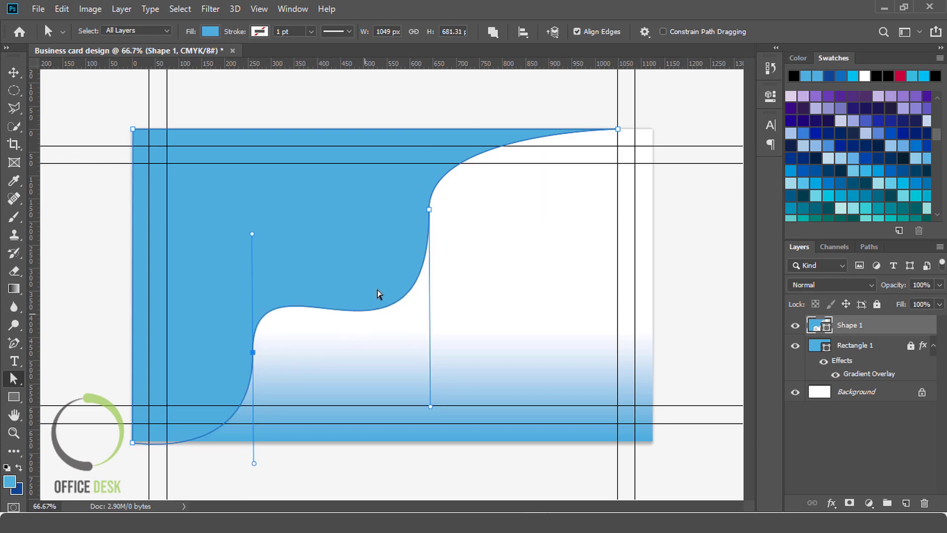
{"action": "left_click", "coordinate": [427, 210]}
{"action": "left_click_drag", "start_coordinate": [431, 407], "coordinate": [429, 387]}
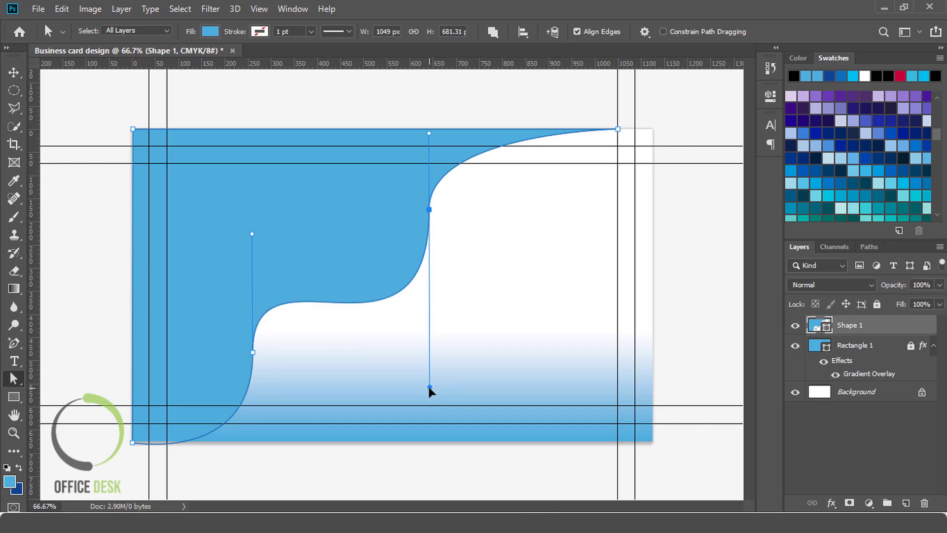
- Duplicate the Shape 1 layer and change the copy's fill color to white
{"action": "left_click", "coordinate": [13, 72]}
{"action": "left_click", "coordinate": [375, 90]}
{"action": "left_click", "coordinate": [405, 222]}
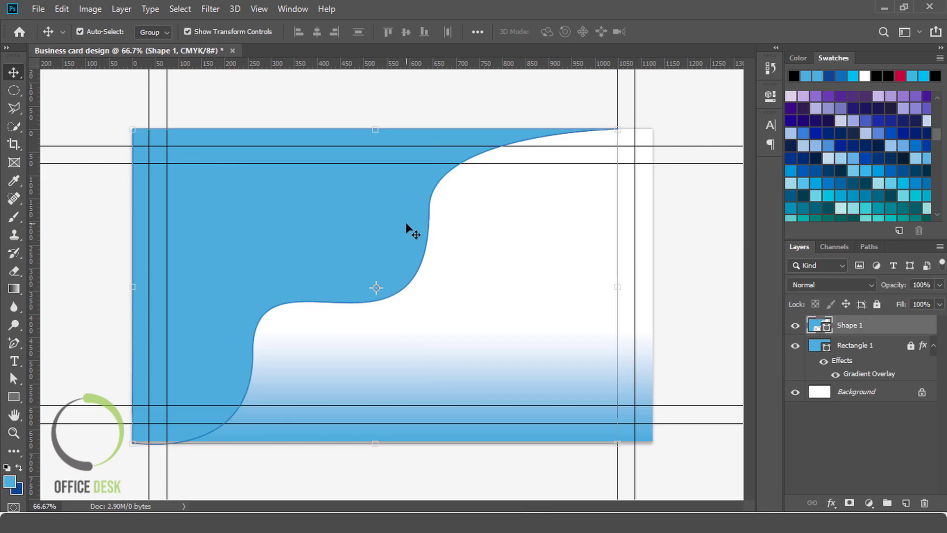
{"action": "right_click", "coordinate": [862, 325]}
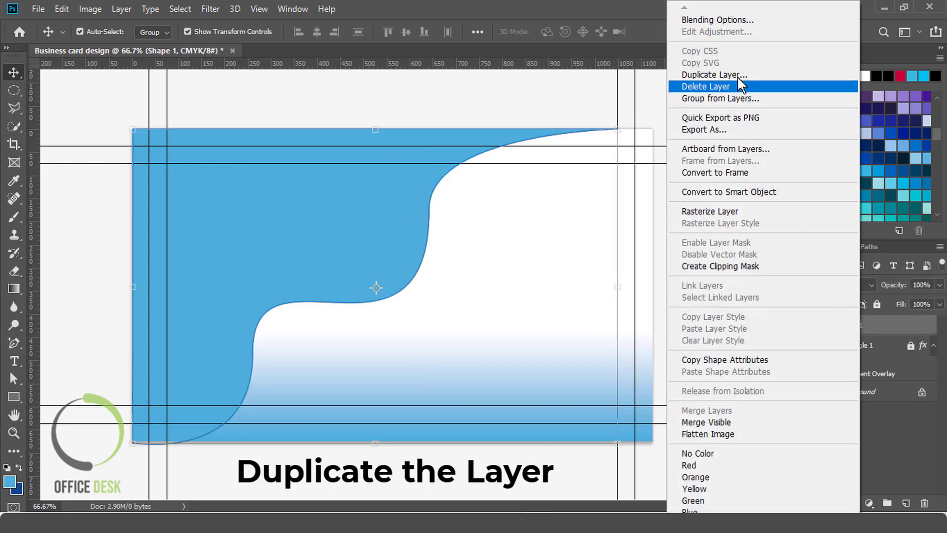
{"action": "left_click", "coordinate": [718, 84]}
{"action": "left_click", "coordinate": [588, 157]}
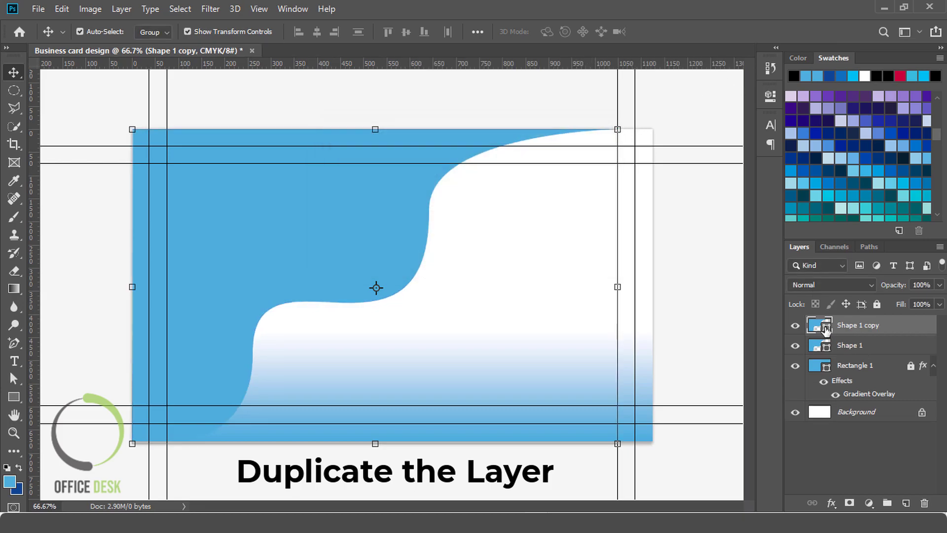
{"action": "double_click", "coordinate": [825, 328]}
{"action": "left_click", "coordinate": [450, 245]}
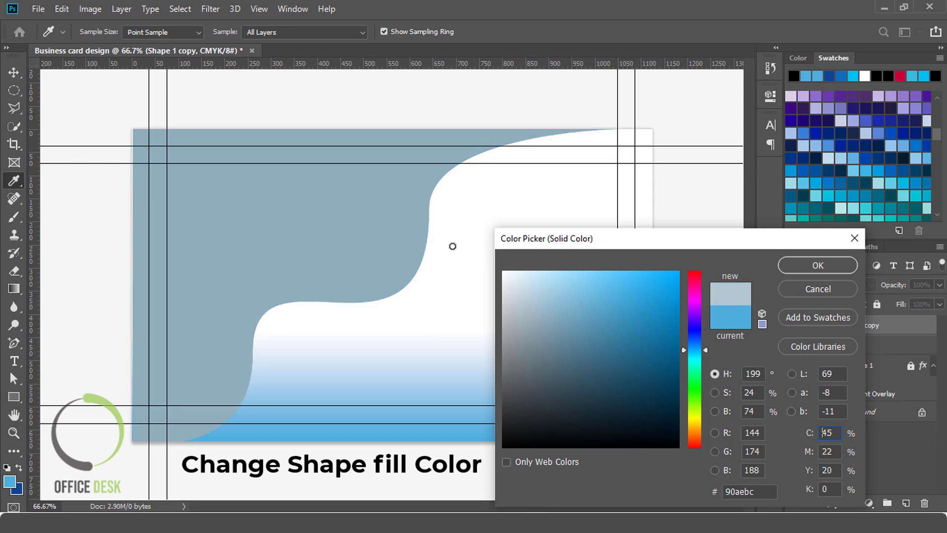
{"action": "left_click", "coordinate": [809, 265]}
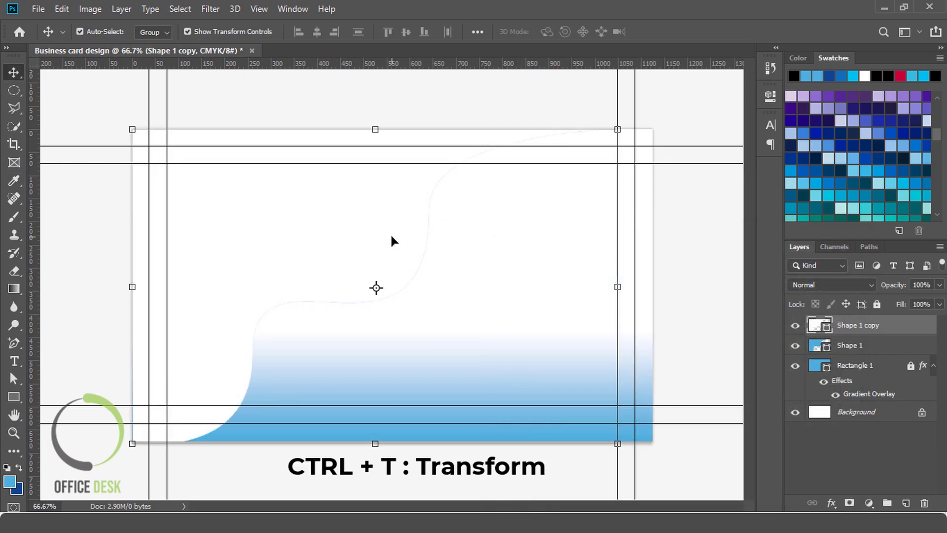
- Rotate the white copy slightly counterclockwise about its bottom-left corner, leaving a light blue band along the curve
{"action": "key", "text": "ctrl+t"}
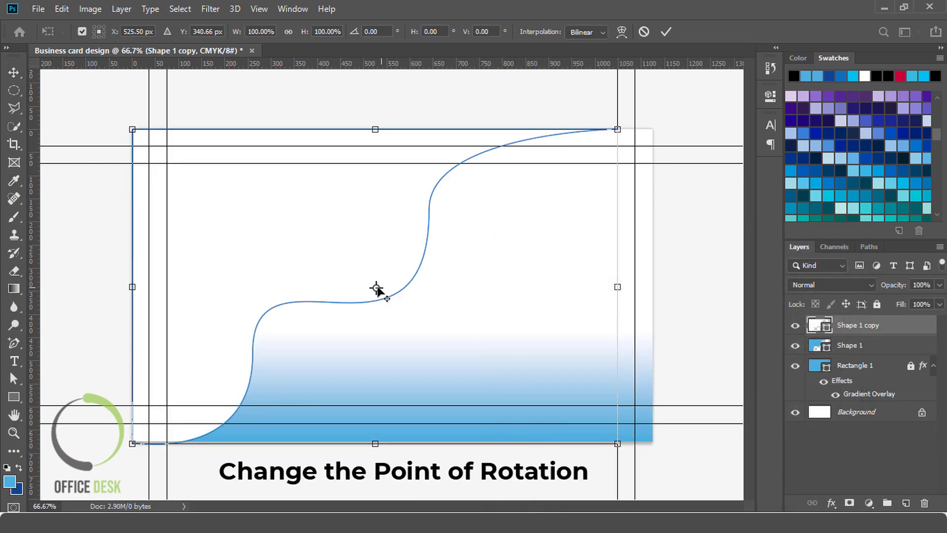
{"action": "left_click_drag", "start_coordinate": [376, 288], "coordinate": [132, 444]}
{"action": "left_click_drag", "start_coordinate": [110, 101], "coordinate": [93, 146]}
{"action": "left_click", "coordinate": [665, 32]}
- Duplicate the white shape as Shape 1 copy 2 and change its fill color to the dark blue swatch
{"action": "right_click", "coordinate": [886, 329]}
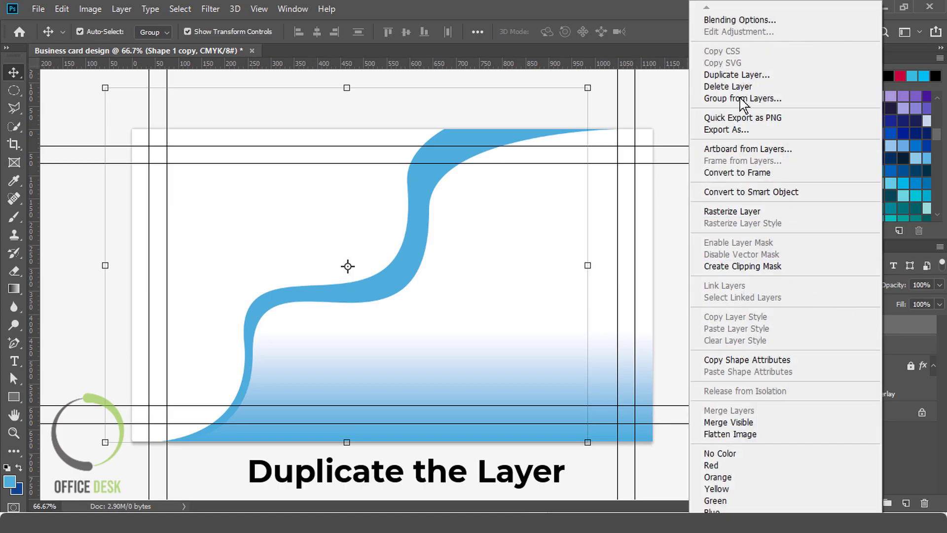
{"action": "left_click", "coordinate": [793, 76]}
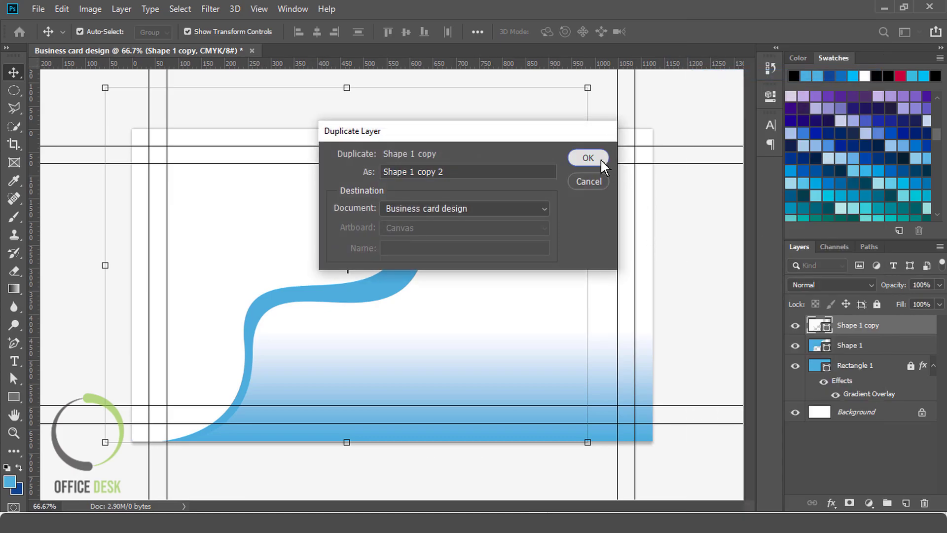
{"action": "left_click", "coordinate": [601, 161]}
{"action": "double_click", "coordinate": [828, 327]}
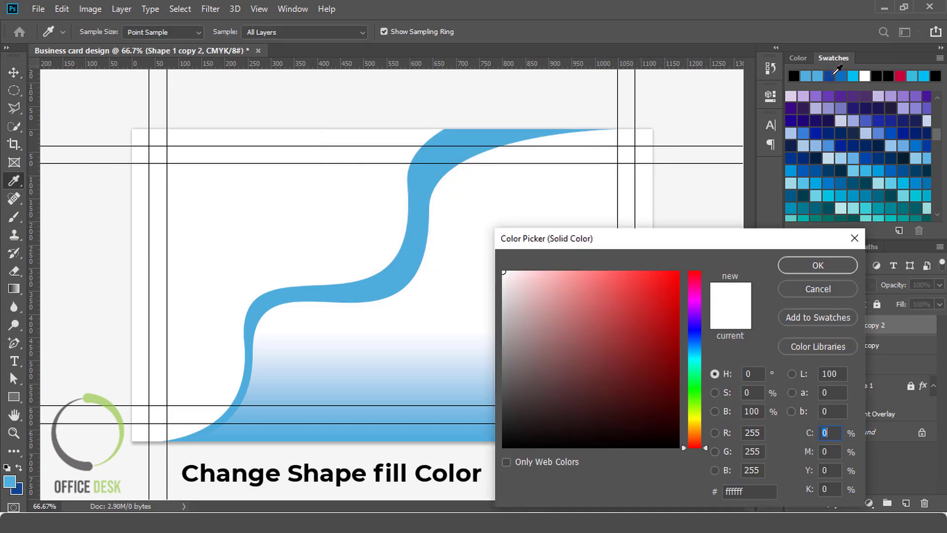
{"action": "left_click", "coordinate": [833, 75]}
{"action": "left_click", "coordinate": [818, 266]}
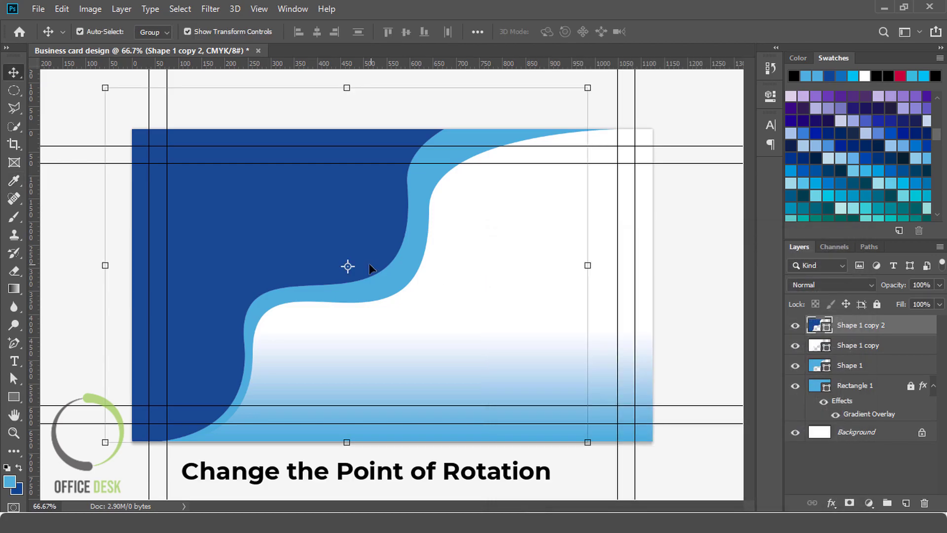
- Rotate the dark blue shape by about -5.31° around its bottom-left corner, leaving a white band beside it
{"action": "key", "text": "ctrl+t"}
{"action": "left_click_drag", "start_coordinate": [347, 266], "coordinate": [105, 442]}
{"action": "left_click_drag", "start_coordinate": [91, 75], "coordinate": [56, 100]}
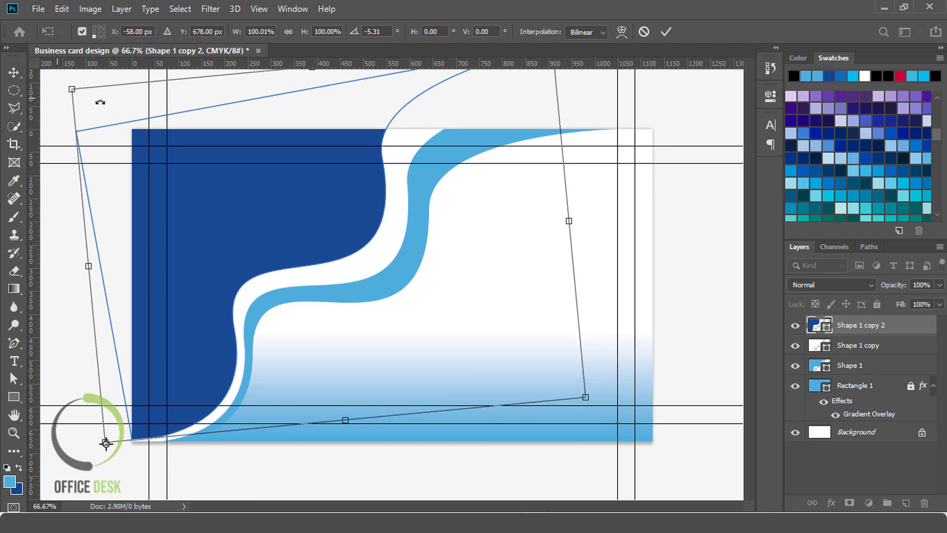
{"action": "left_click", "coordinate": [667, 32]}
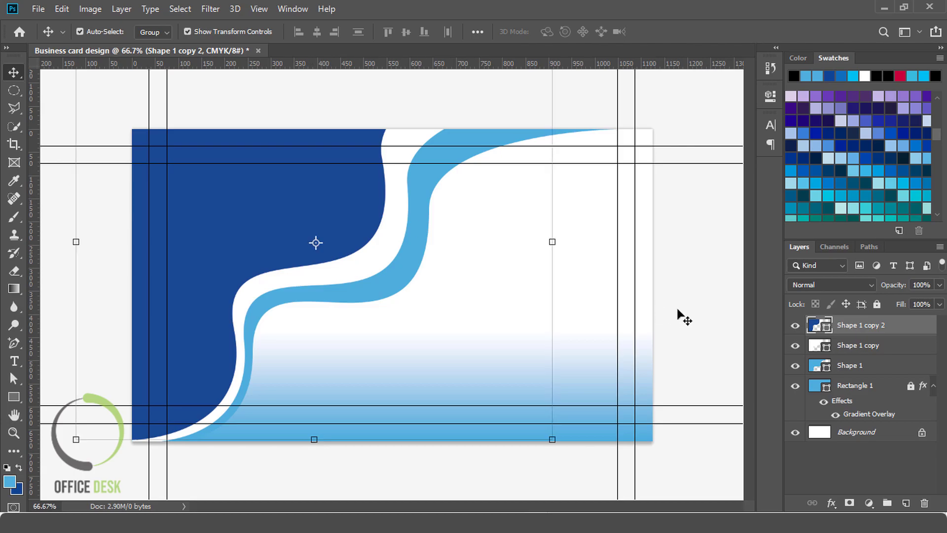
- Add a Gradient Overlay to Shape 1 copy 2, moving the white stop to 0% and recoloring the light blue end stop medium blue
{"action": "left_click", "coordinate": [832, 502]}
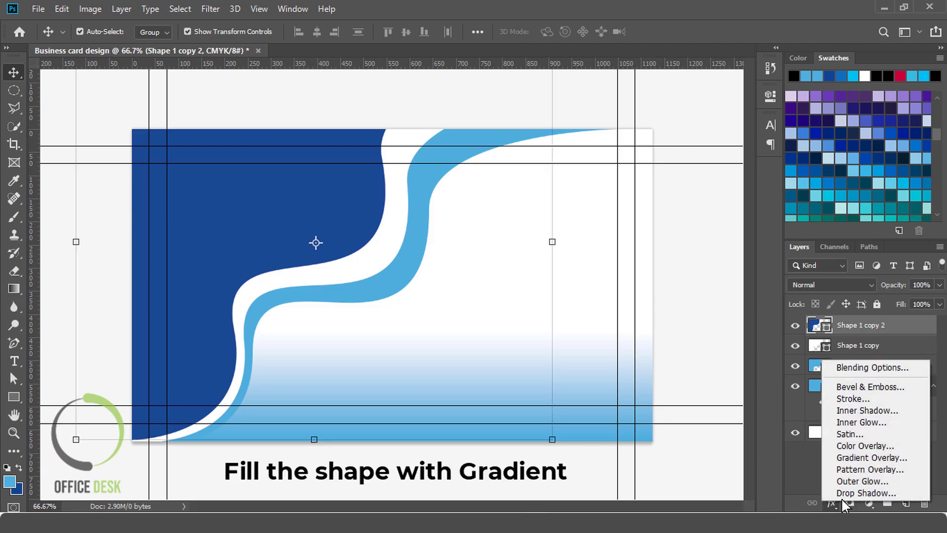
{"action": "left_click", "coordinate": [896, 459]}
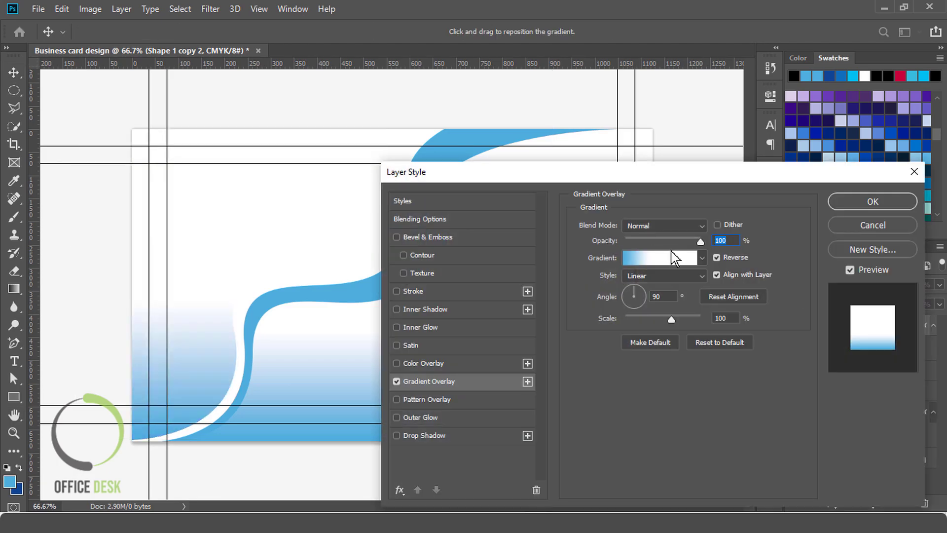
{"action": "left_click", "coordinate": [673, 256]}
{"action": "left_click_drag", "start_coordinate": [675, 394], "coordinate": [493, 395]}
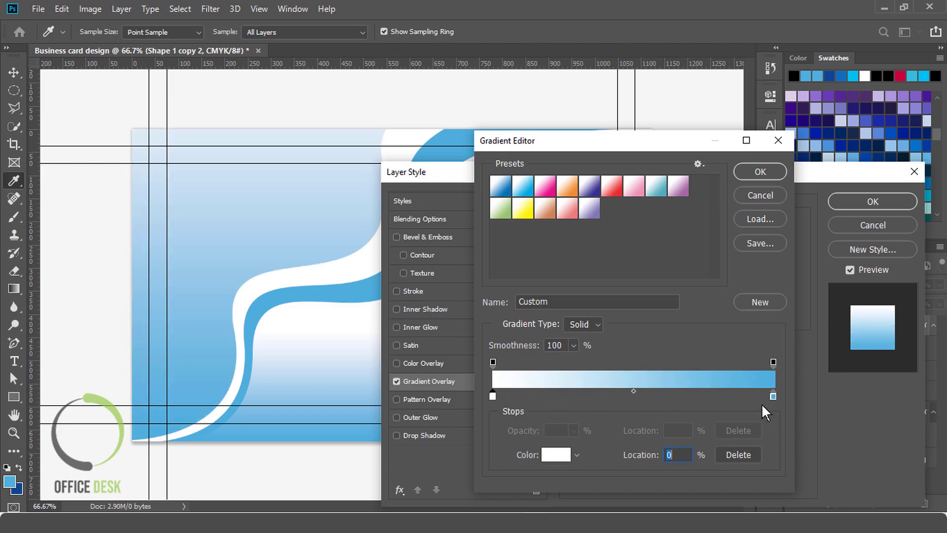
{"action": "double_click", "coordinate": [773, 394]}
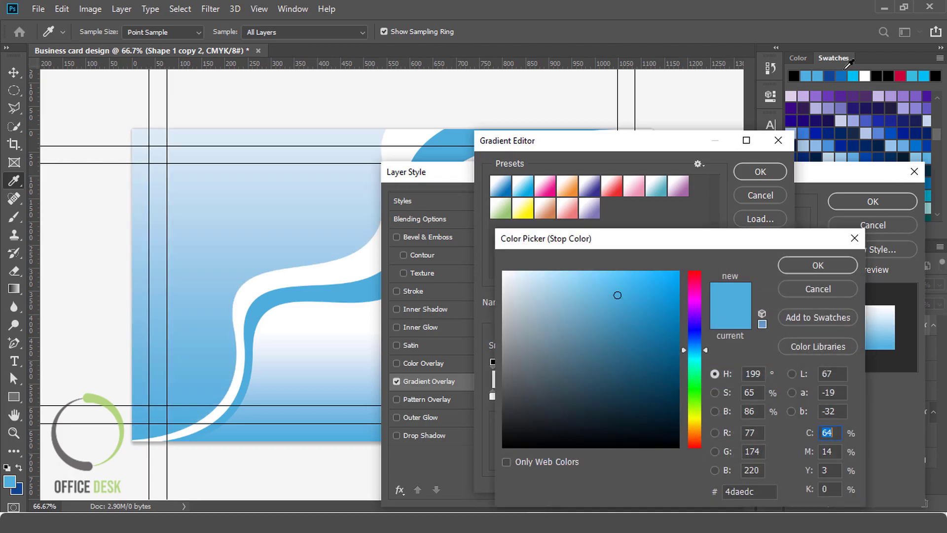
{"action": "left_click", "coordinate": [842, 75]}
{"action": "left_click", "coordinate": [813, 265]}
- Set the gradient's 0% stop to dark blue #114695 and apply the overlay with Reverse turned off
{"action": "double_click", "coordinate": [492, 396]}
{"action": "left_click", "coordinate": [830, 74]}
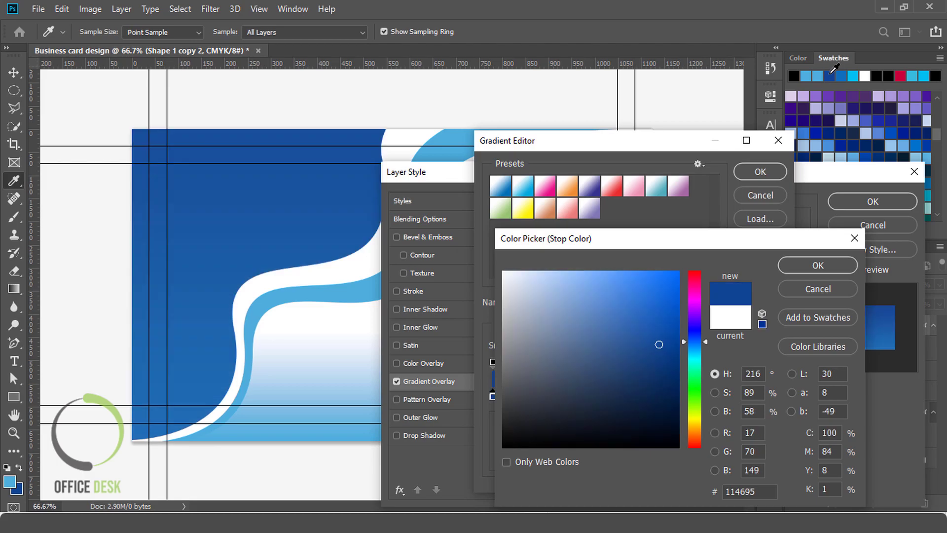
{"action": "left_click", "coordinate": [823, 266]}
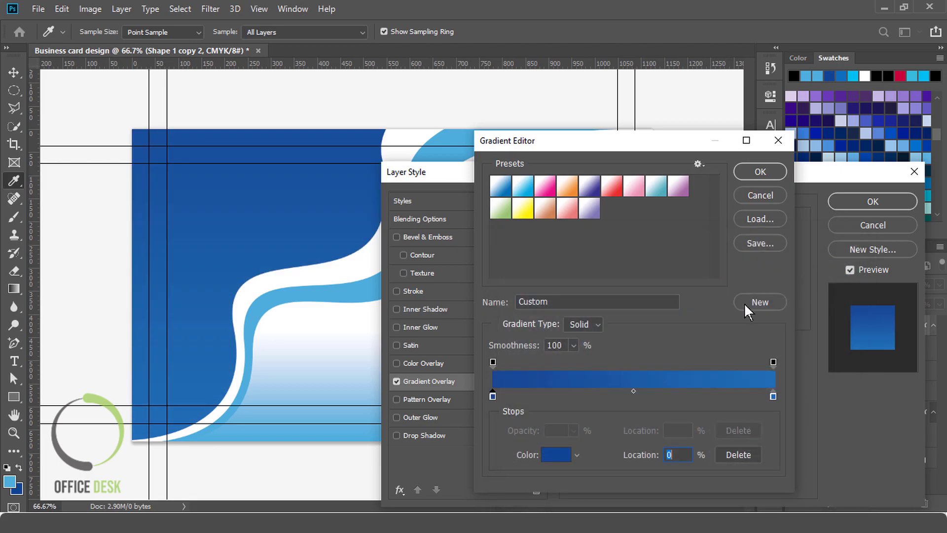
{"action": "left_click", "coordinate": [758, 178]}
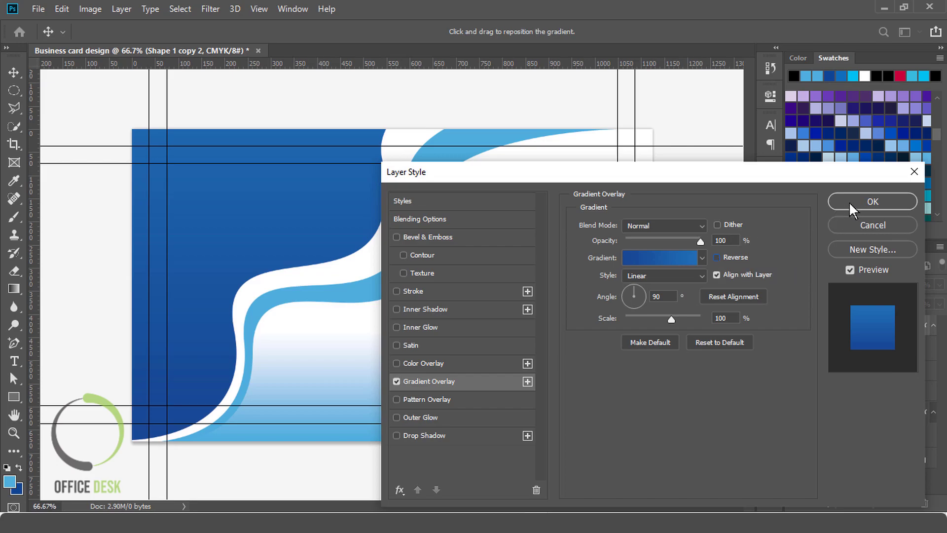
{"action": "left_click", "coordinate": [882, 205]}
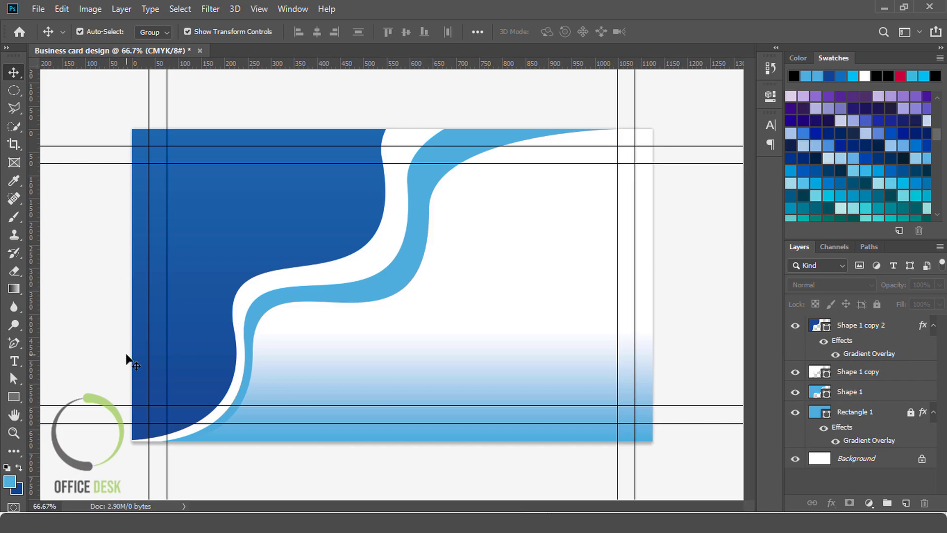
- Select the lower-left anchor points and lower curve segments of all three curved shapes and shift them left beyond the card's edge
{"action": "left_click", "coordinate": [14, 377]}
{"action": "left_click_drag", "start_coordinate": [109, 393], "coordinate": [221, 493]}
{"action": "left_click", "coordinate": [229, 405]}
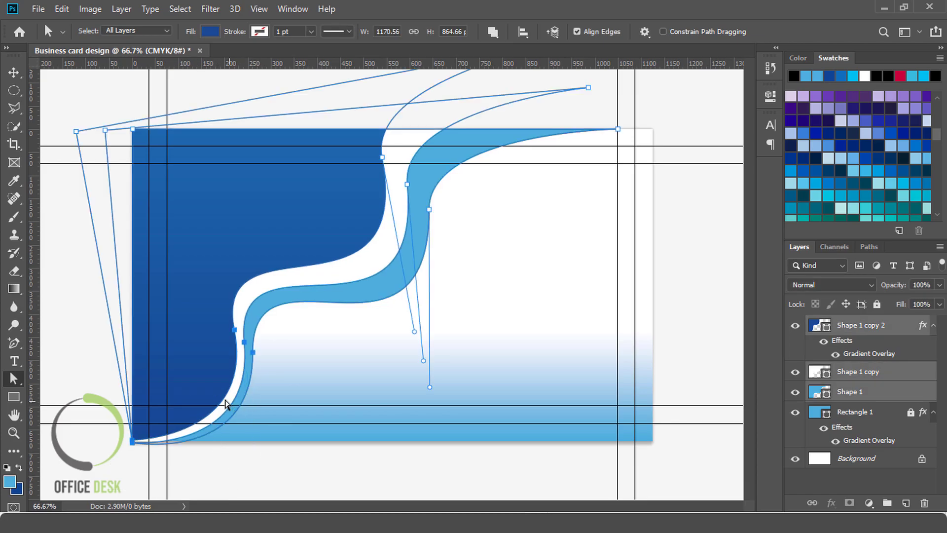
{"action": "left_click_drag", "start_coordinate": [224, 402], "coordinate": [196, 402]}
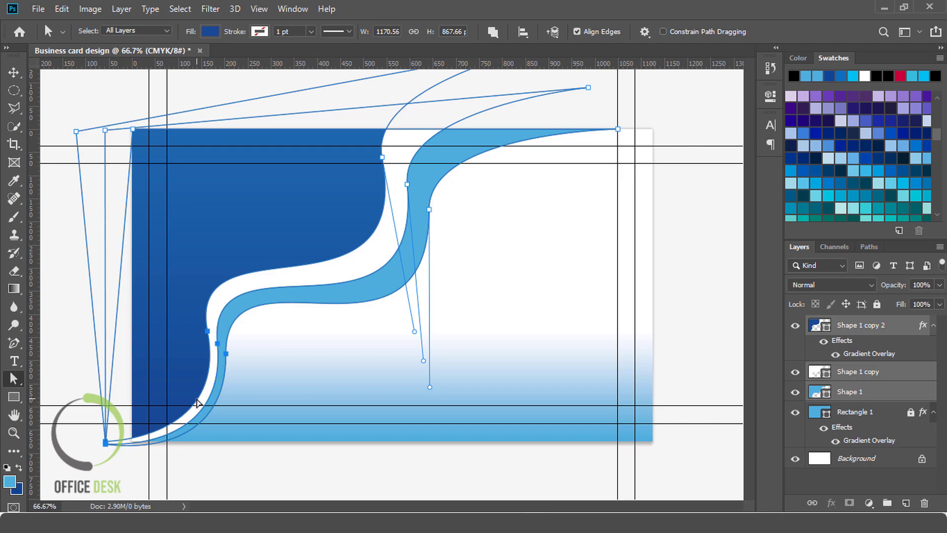
- Deselect the curve anchor points and place the logo-3 image from the IMG 22 folder as an embedded file
{"action": "left_click", "coordinate": [704, 289]}
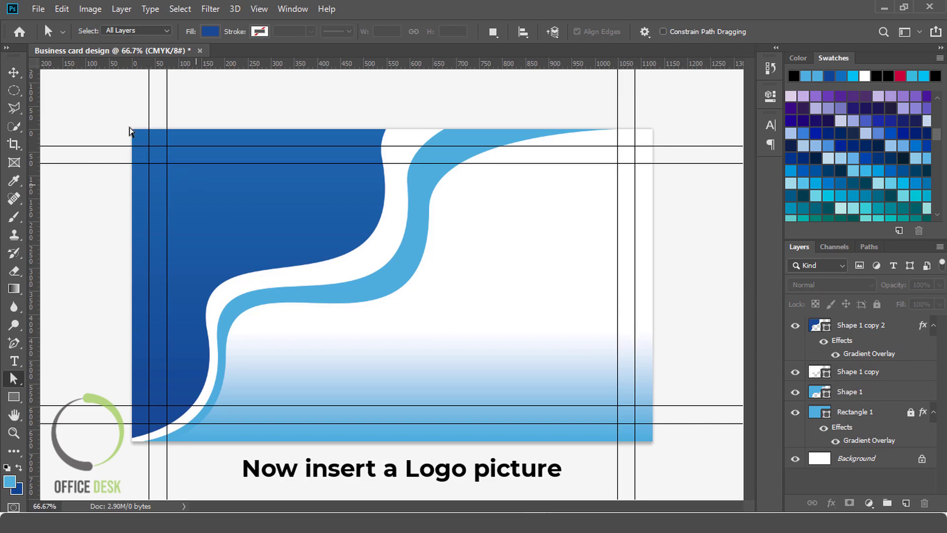
{"action": "left_click", "coordinate": [38, 9]}
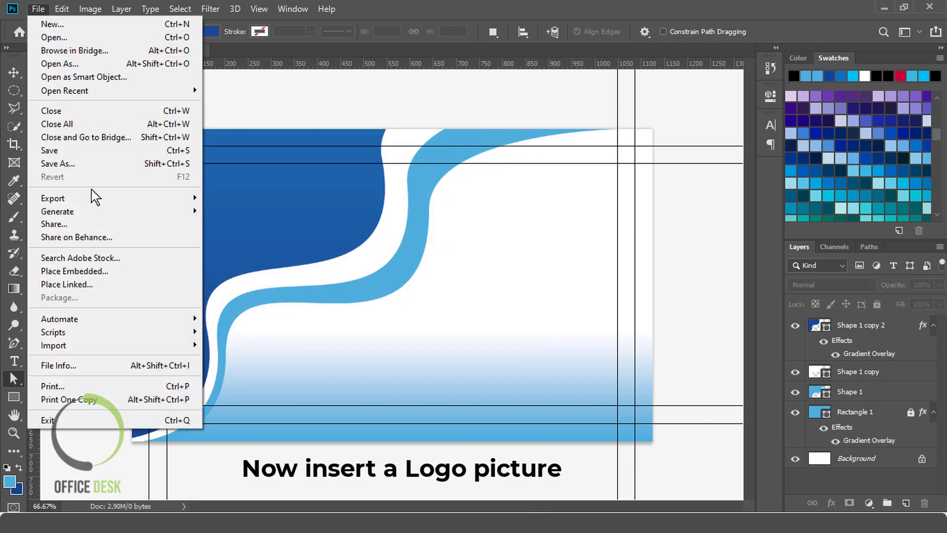
{"action": "left_click", "coordinate": [167, 271]}
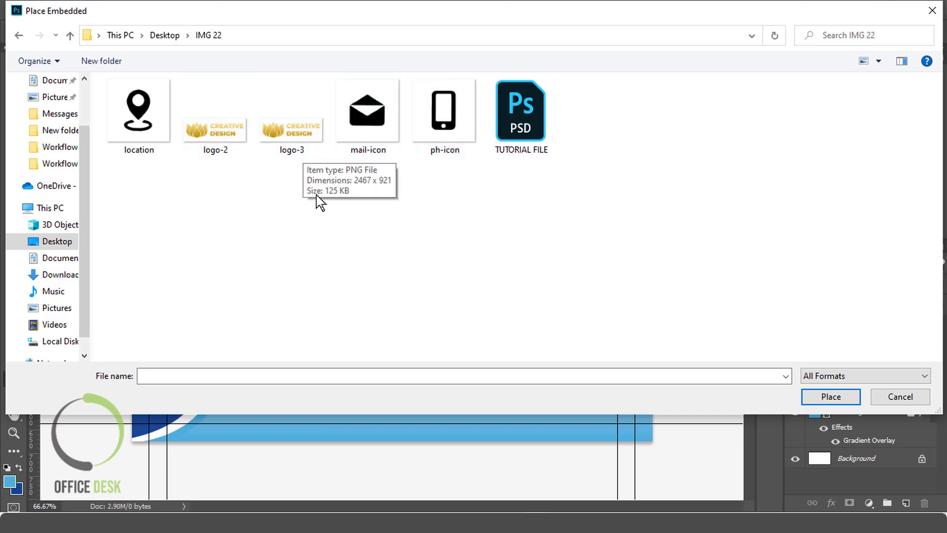
{"action": "left_click", "coordinate": [299, 129]}
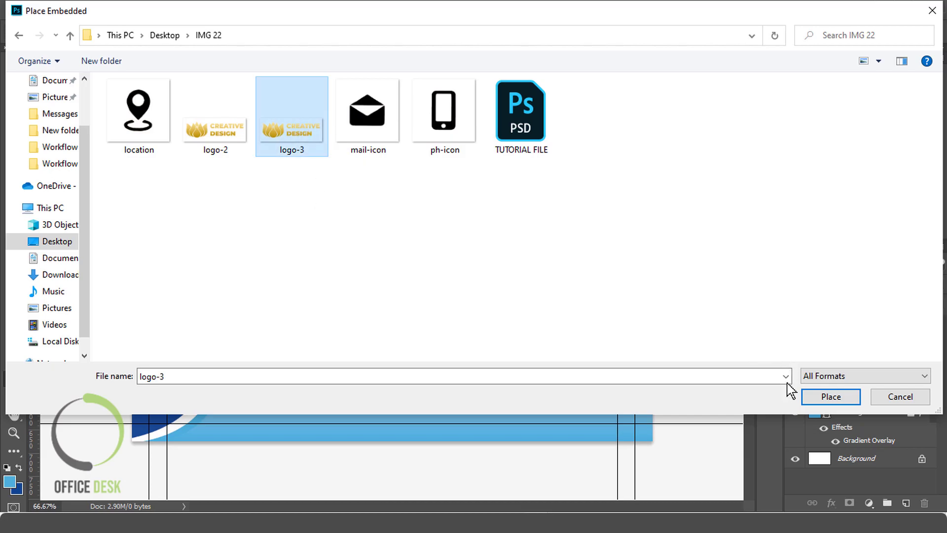
{"action": "left_click", "coordinate": [847, 403]}
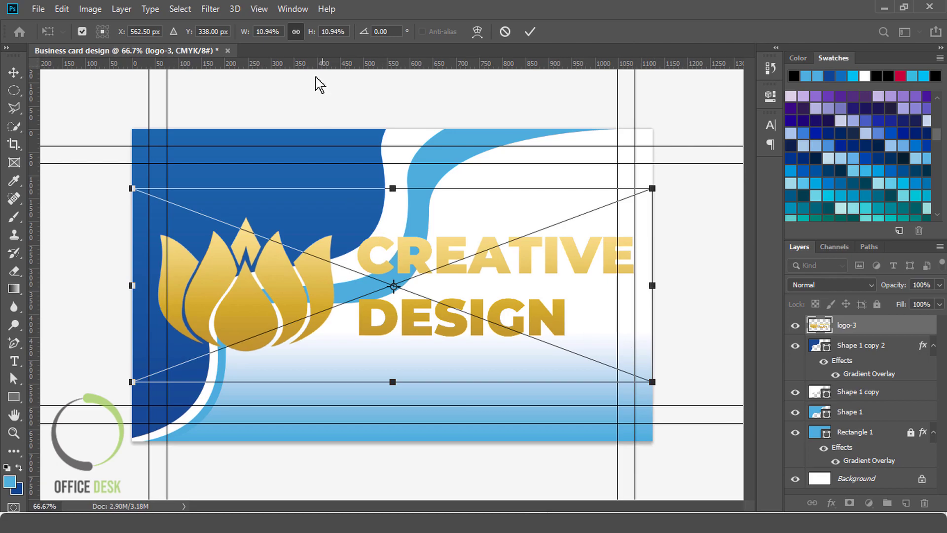
- Scale the placed logo to 4% in width and height and move it onto the upper dark blue area
{"action": "left_click", "coordinate": [275, 32]}
{"action": "type", "text": "6"}
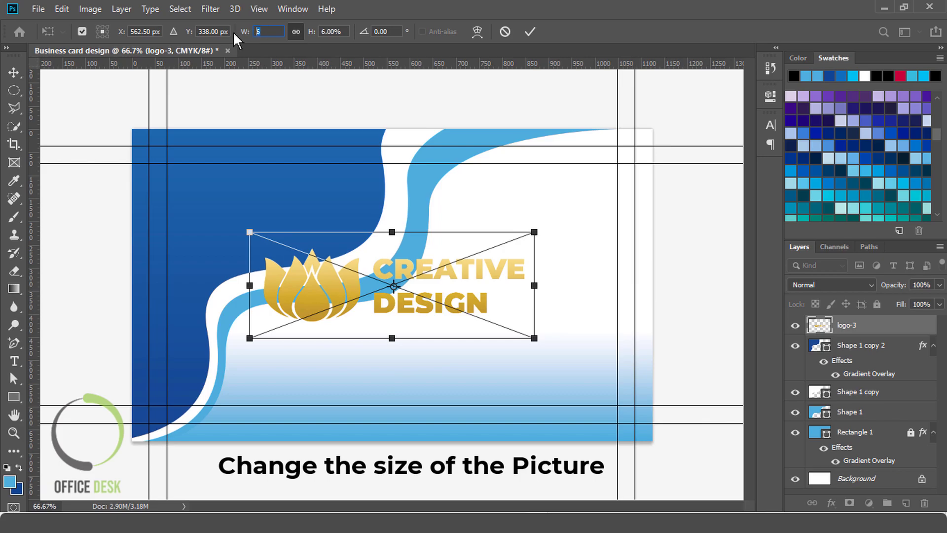
{"action": "type", "text": "4"}
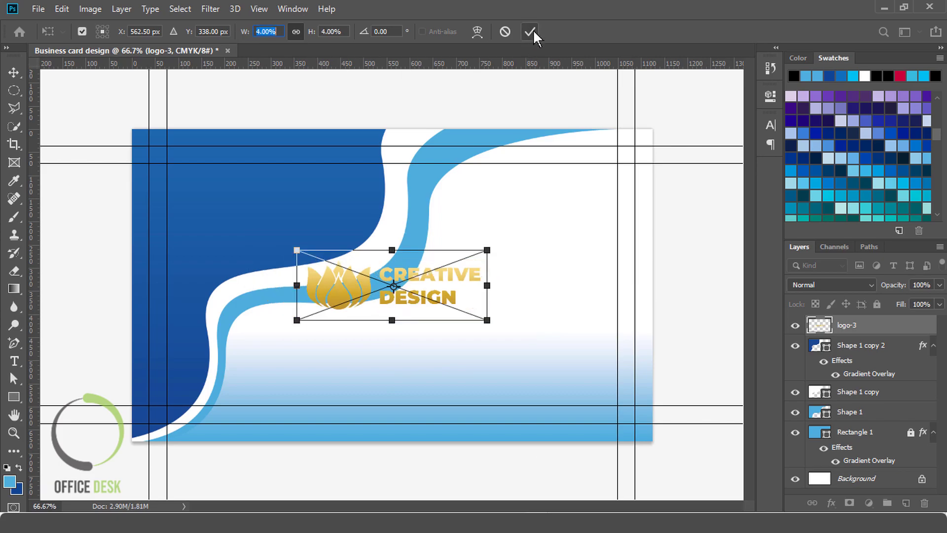
{"action": "left_click", "coordinate": [530, 32]}
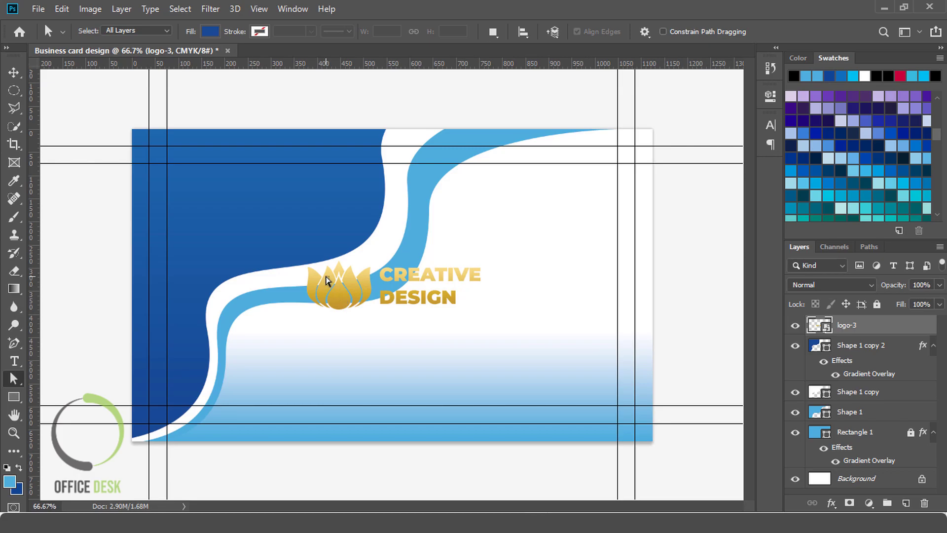
{"action": "left_click", "coordinate": [14, 72]}
{"action": "left_click_drag", "start_coordinate": [345, 293], "coordinate": [213, 206]}
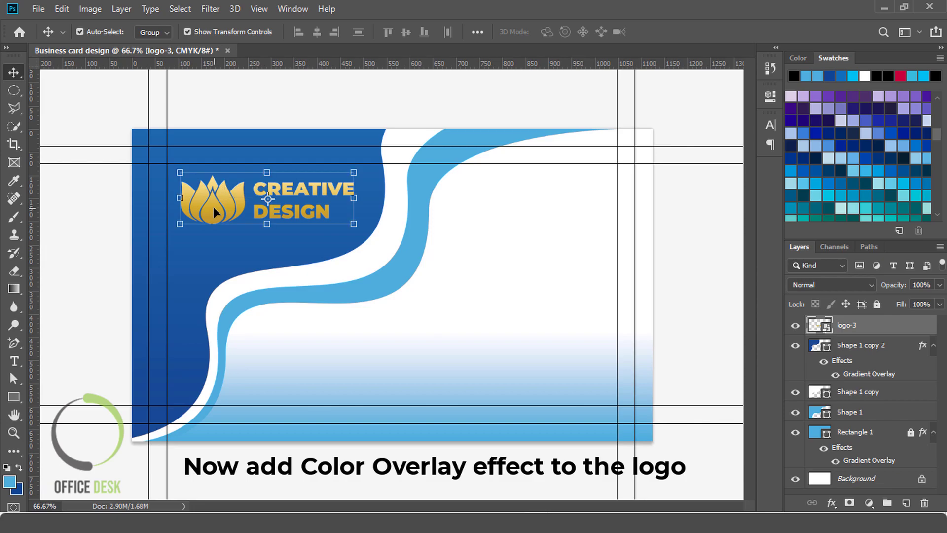
- Add a Color Overlay to the logo in white #ffffff with Normal blend mode and 100% opacity
{"action": "left_click", "coordinate": [831, 502]}
{"action": "left_click", "coordinate": [874, 448]}
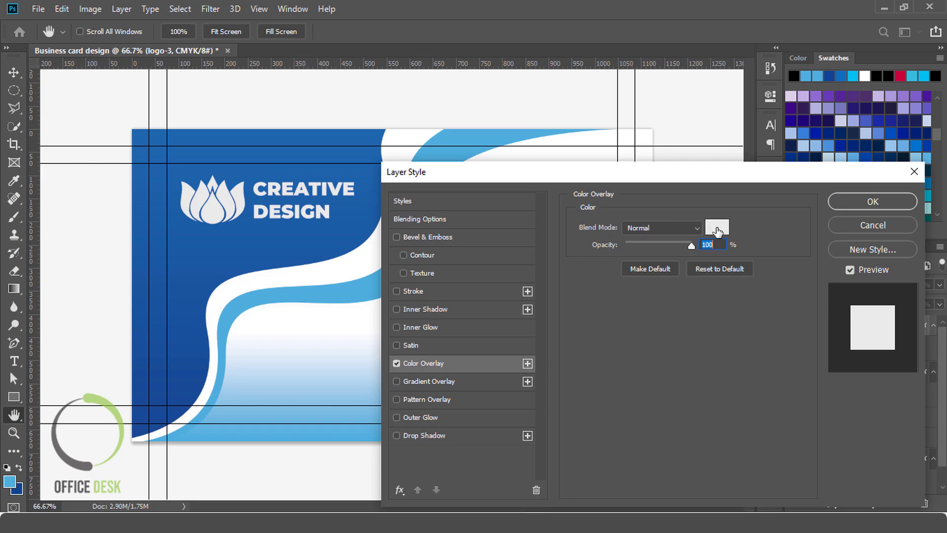
{"action": "left_click", "coordinate": [717, 230]}
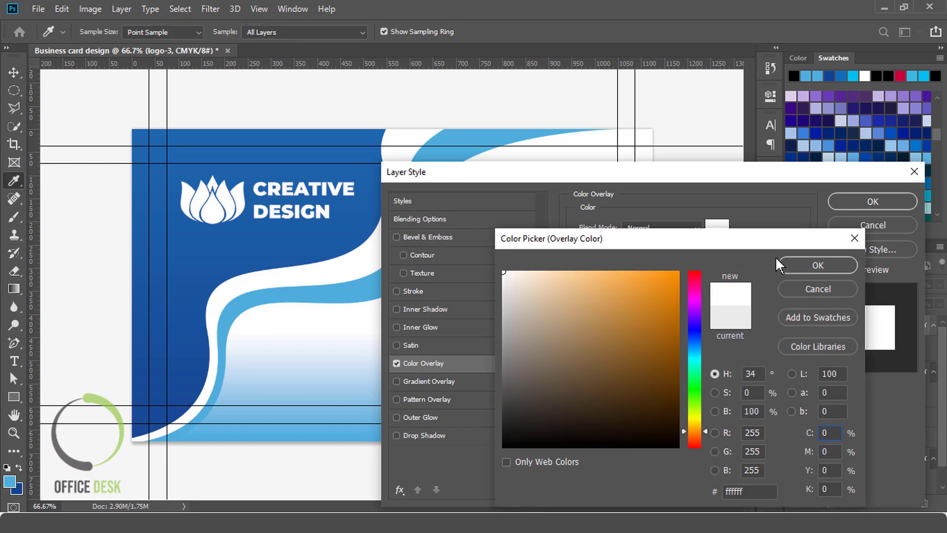
{"action": "left_click", "coordinate": [793, 265]}
{"action": "left_click", "coordinate": [852, 204]}
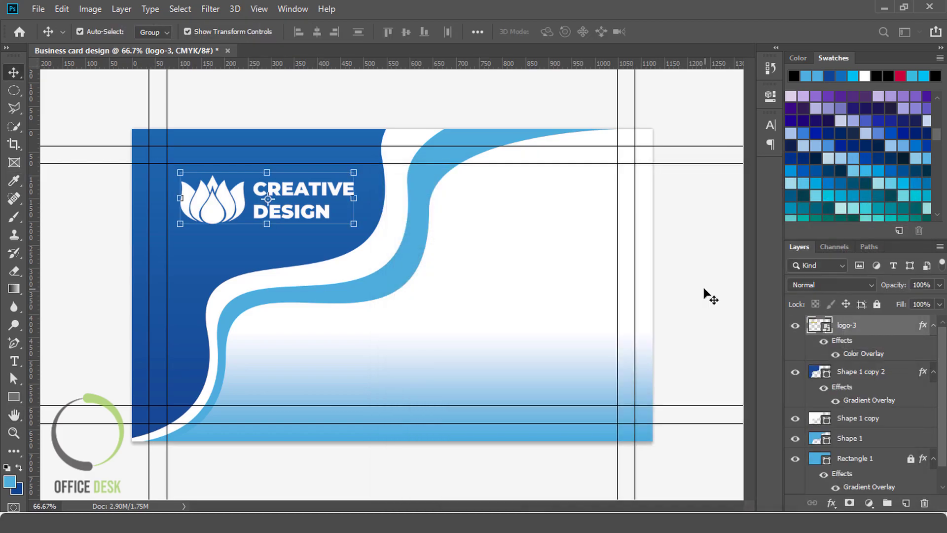
{"action": "left_click", "coordinate": [688, 269]}
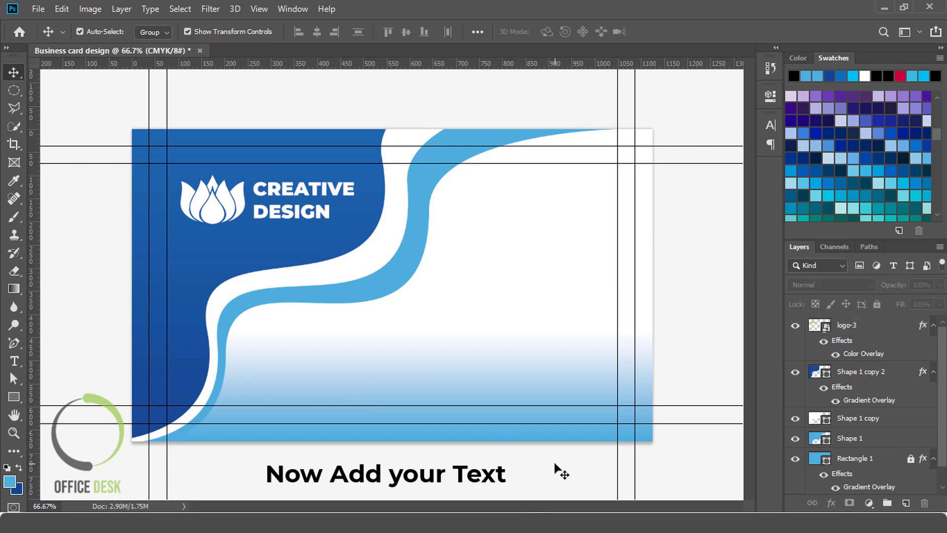
- Copy the name, phone, e-mail and address text blocks from text.psd onto the card's white area and minimize text.psd
{"action": "mouse_move", "coordinate": [546, 518]}
{"action": "left_click", "coordinate": [629, 423]}
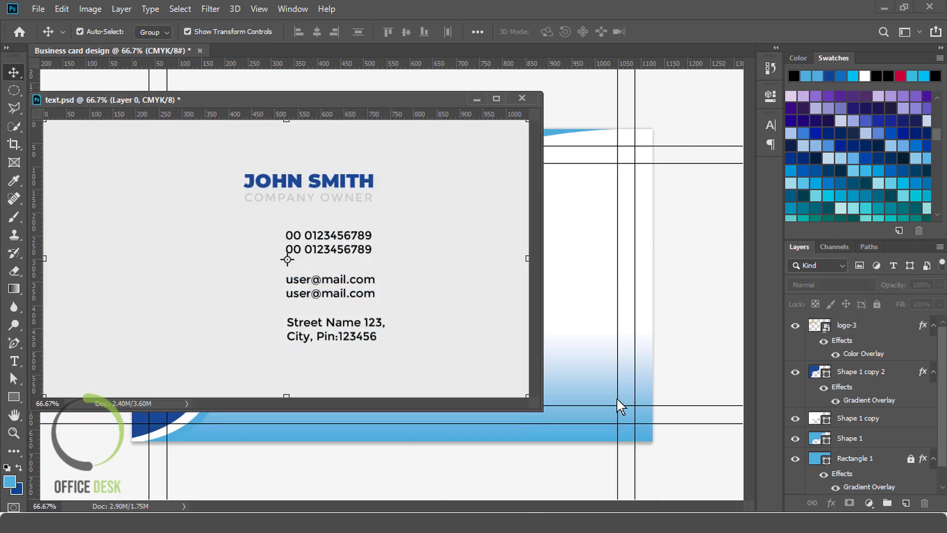
{"action": "left_click", "coordinate": [323, 188]}
{"action": "left_click", "coordinate": [340, 246], "text": "shift"}
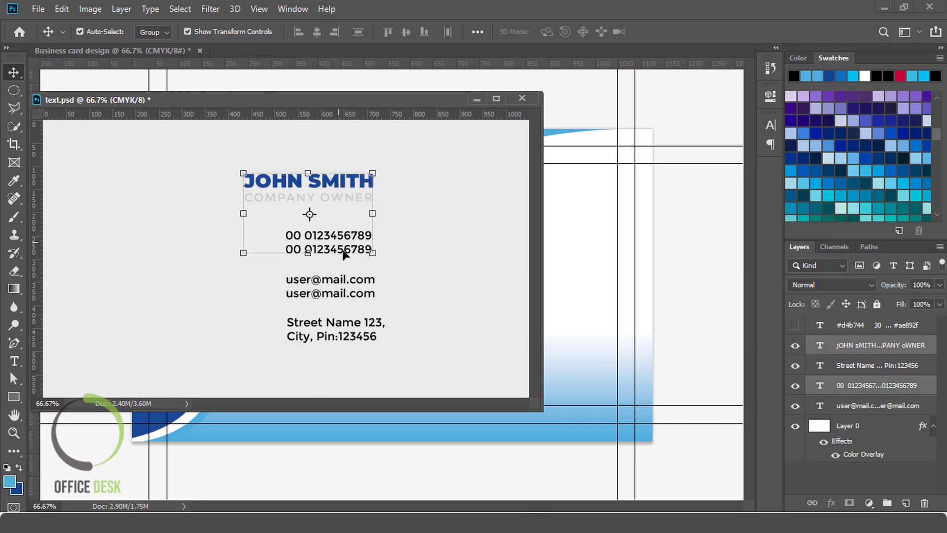
{"action": "left_click", "coordinate": [357, 295], "text": "shift"}
{"action": "left_click", "coordinate": [364, 330], "text": "shift"}
{"action": "left_click_drag", "start_coordinate": [392, 303], "coordinate": [558, 265]}
{"action": "left_click", "coordinate": [475, 99]}
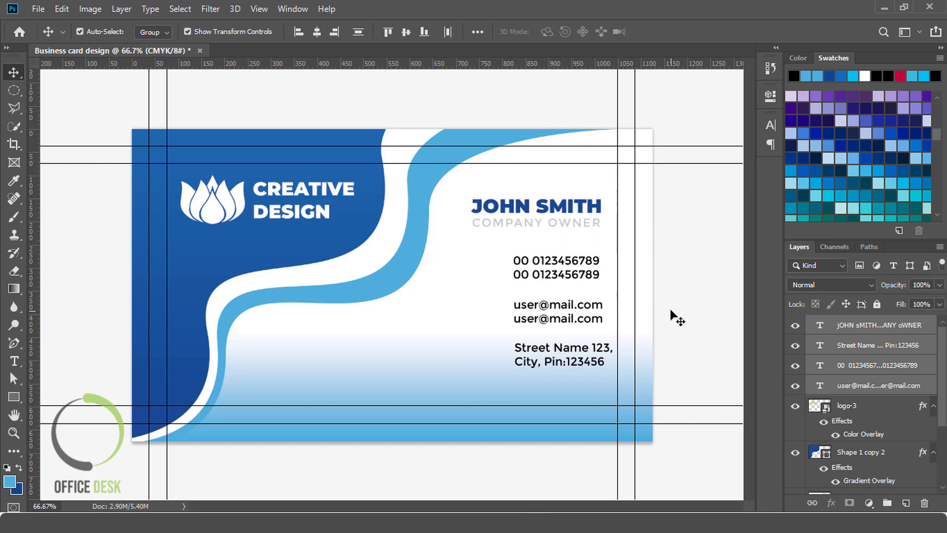
- Align the left edges of the phone, e-mail and address text blocks
{"action": "left_click", "coordinate": [677, 317]}
{"action": "left_click", "coordinate": [588, 359]}
{"action": "left_click", "coordinate": [574, 307], "text": "shift"}
{"action": "left_click", "coordinate": [572, 279], "text": "shift"}
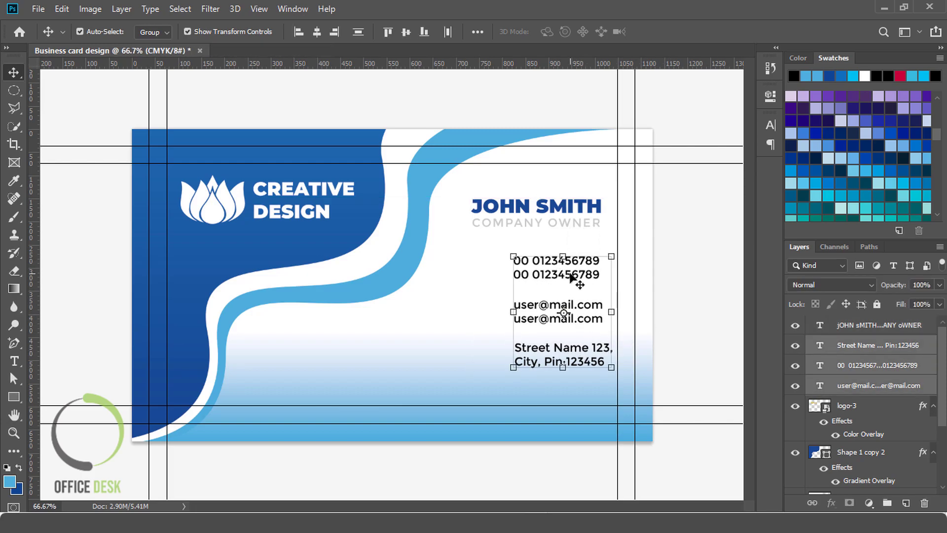
{"action": "left_click", "coordinate": [298, 32]}
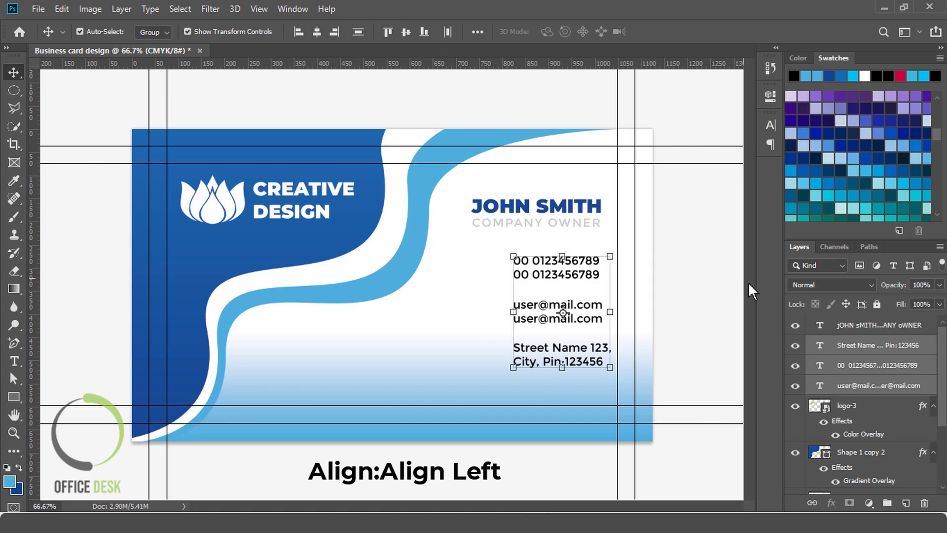
- Move the three contact text blocks up about 20 px and nudge the name and title block slightly down
{"action": "key", "text": "shift+Up"}
{"action": "key", "text": "shift+Up"}
{"action": "key", "text": "shift+Up"}
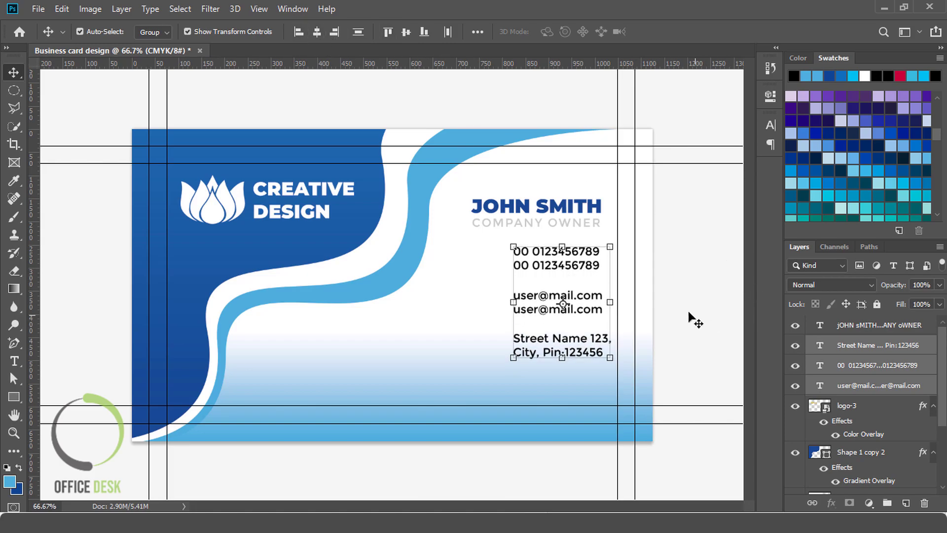
{"action": "left_click", "coordinate": [688, 316]}
{"action": "left_click", "coordinate": [555, 220]}
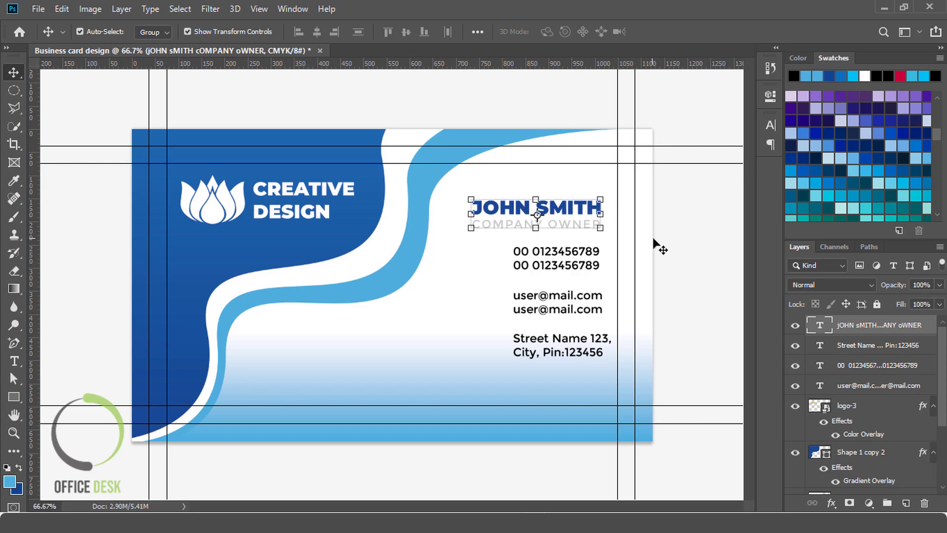
{"action": "left_click", "coordinate": [674, 294]}
- Reselect the phone, e-mail and address text blocks and left-align them once more
{"action": "left_click", "coordinate": [567, 269]}
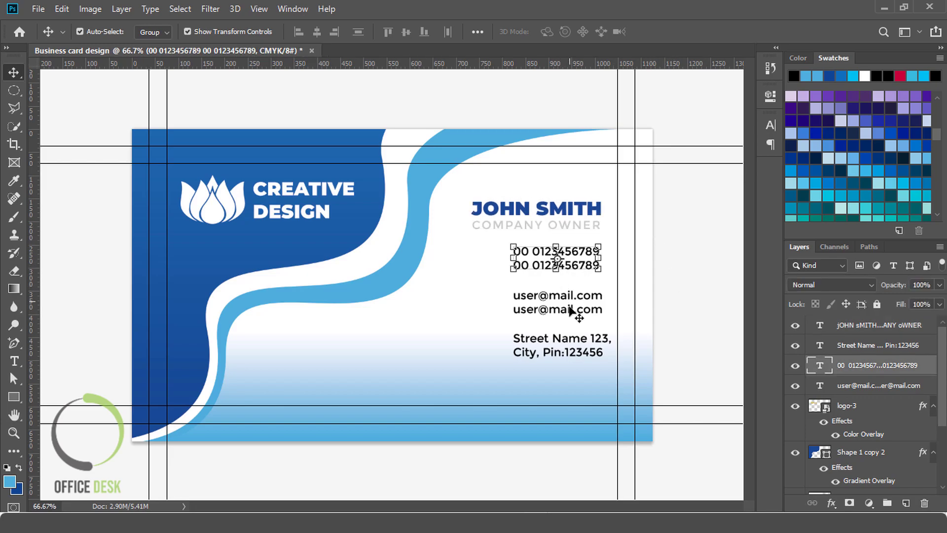
{"action": "left_click", "coordinate": [570, 312], "text": "shift"}
{"action": "left_click", "coordinate": [562, 351], "text": "shift"}
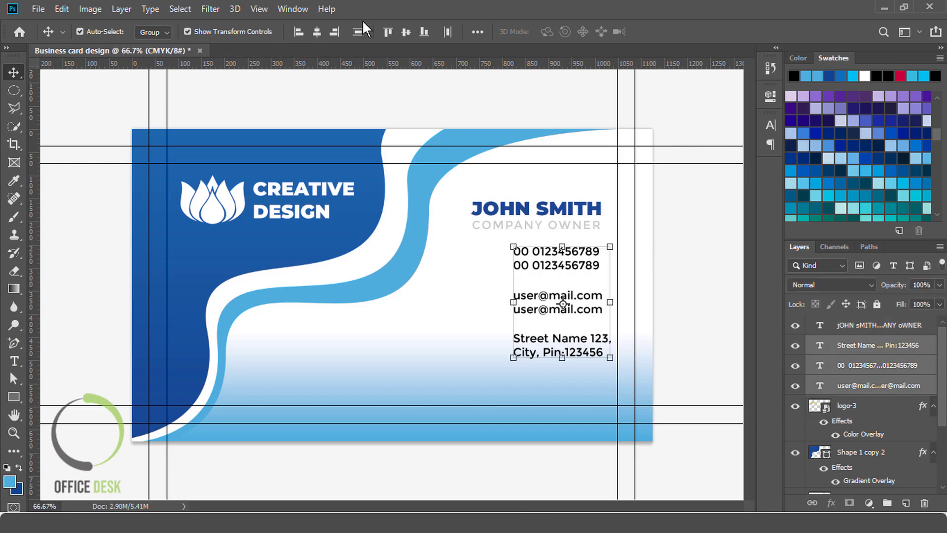
{"action": "left_click", "coordinate": [298, 33]}
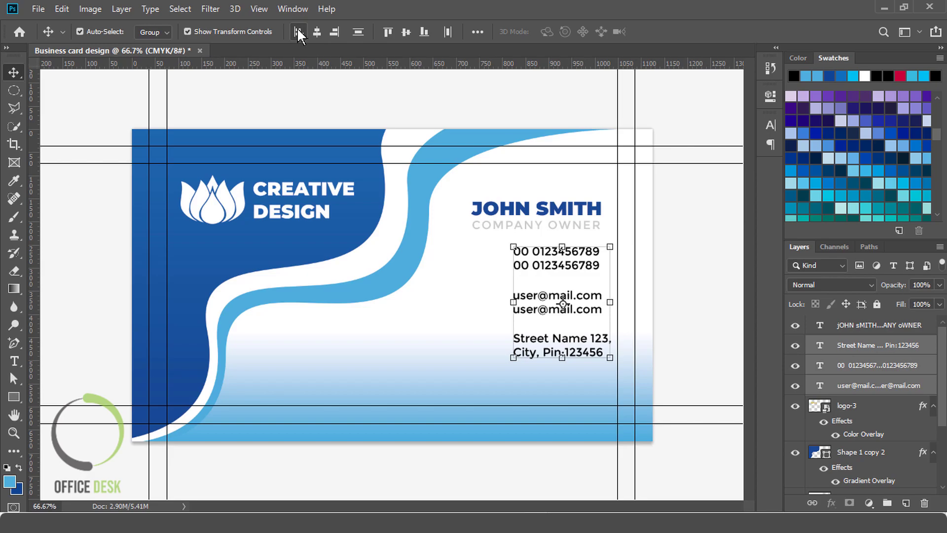
{"action": "left_click", "coordinate": [683, 289]}
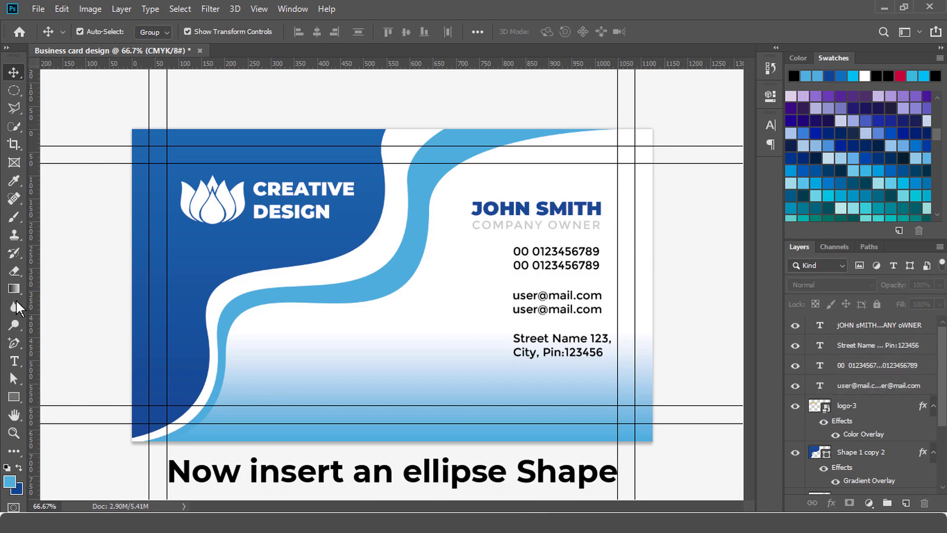
- Draw a circle about 68 px in diameter with the Ellipse tool, just left of the phone numbers
{"action": "left_click", "coordinate": [14, 397]}
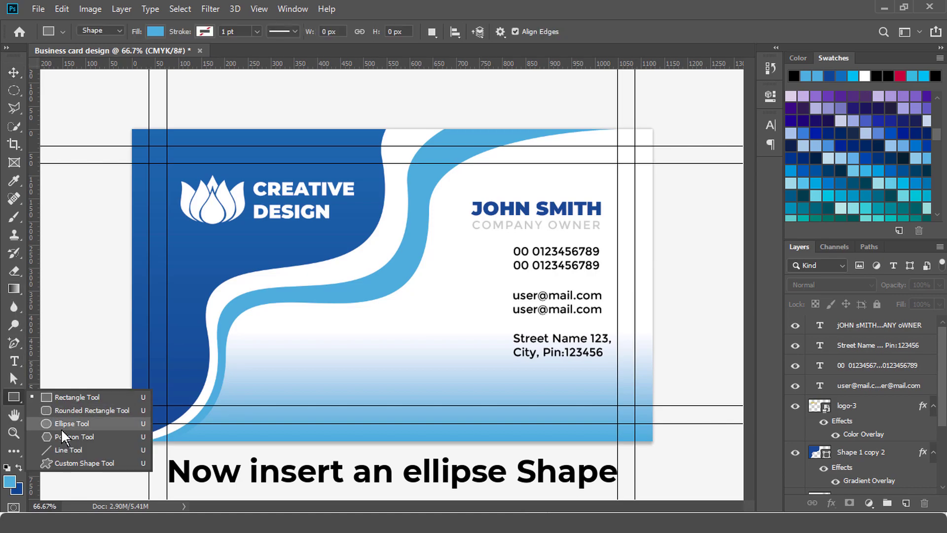
{"action": "left_click", "coordinate": [63, 427]}
{"action": "left_click_drag", "start_coordinate": [473, 250], "coordinate": [506, 276]}
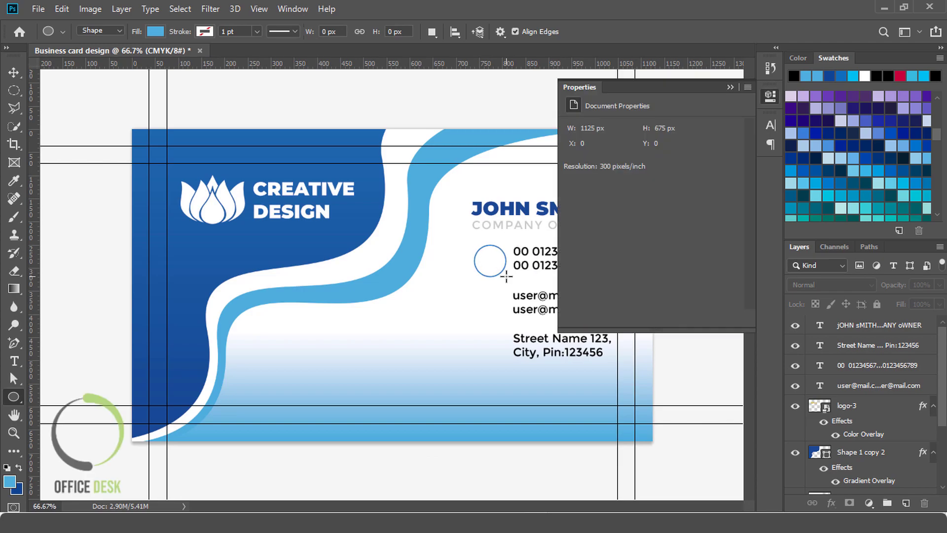
- Change the circle's fill to dark blue #184894, sampled from the lower end of the dark blue shape
{"action": "left_click", "coordinate": [573, 192]}
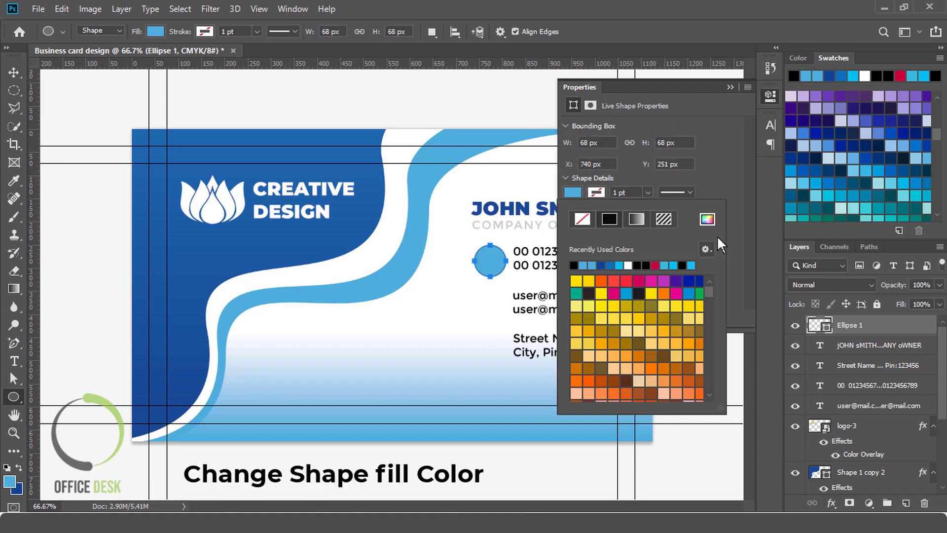
{"action": "left_click", "coordinate": [707, 221]}
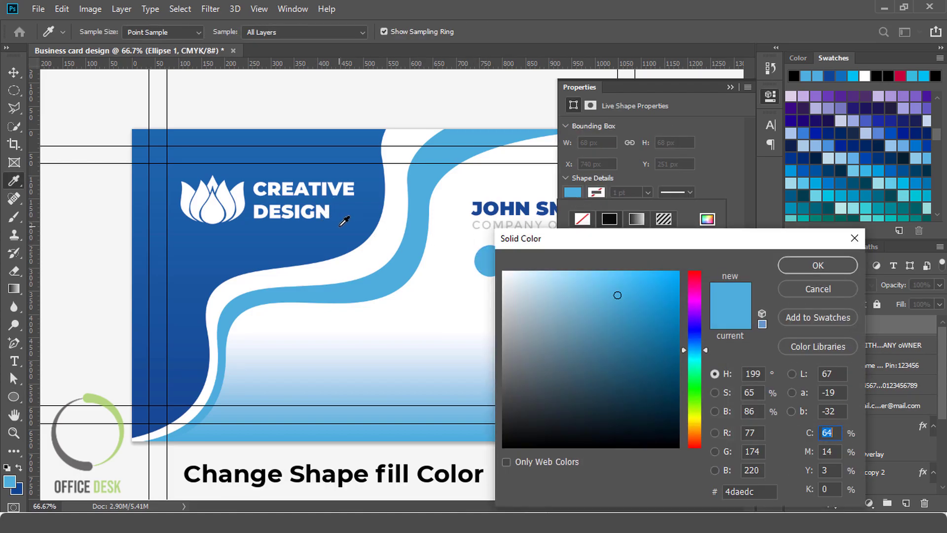
{"action": "left_click", "coordinate": [139, 431]}
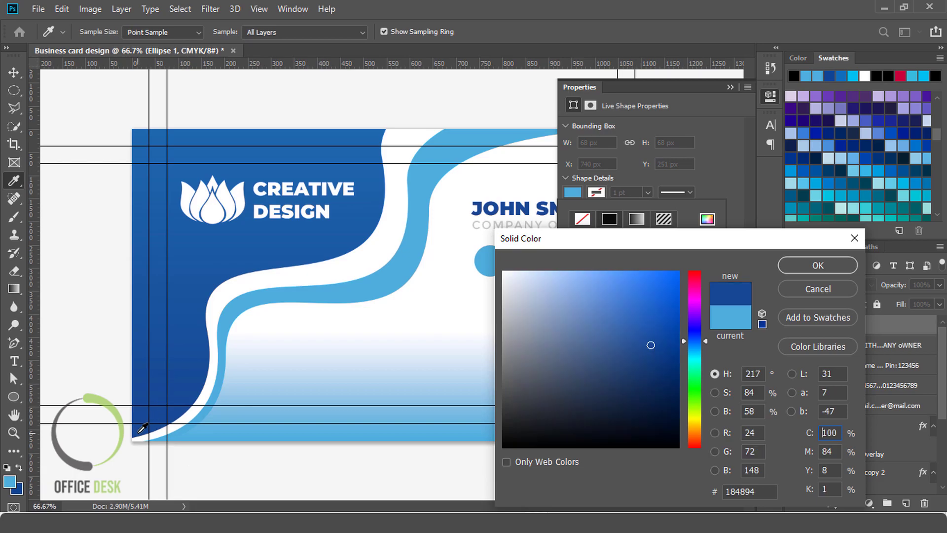
{"action": "left_click", "coordinate": [819, 266]}
{"action": "left_click", "coordinate": [726, 87]}
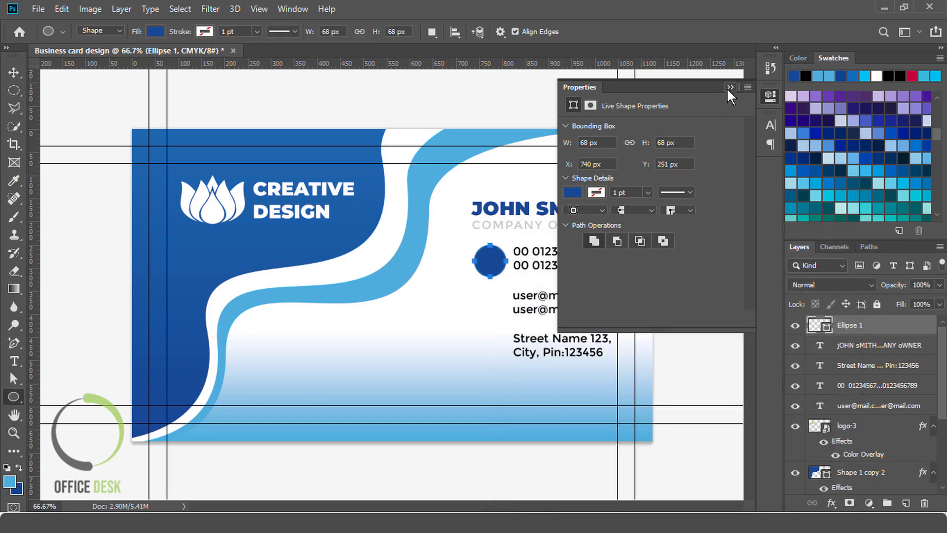
{"action": "left_click", "coordinate": [729, 87]}
- Duplicate the dark blue circle twice, placing one copy beside the e-mail text and one beside the address
{"action": "left_click", "coordinate": [15, 74]}
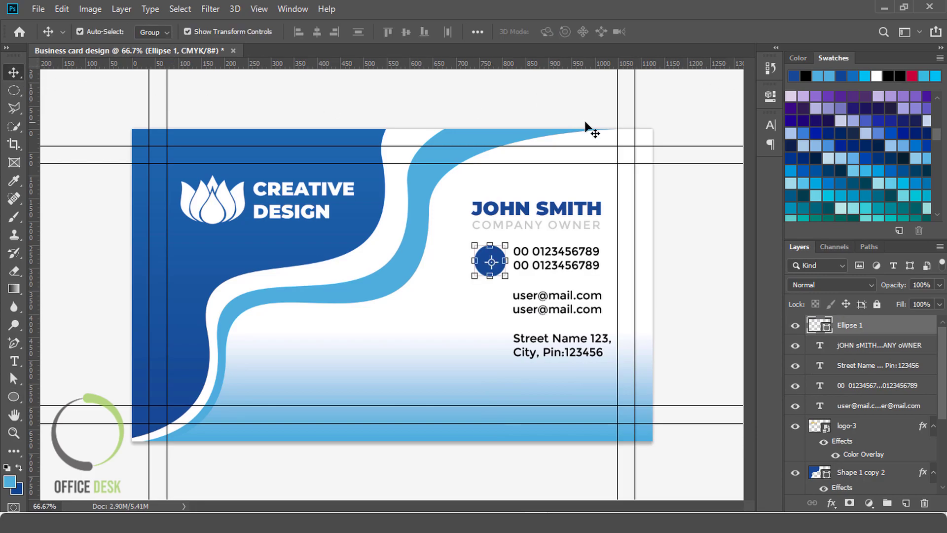
{"action": "left_click", "coordinate": [560, 120]}
{"action": "left_click_drag", "start_coordinate": [493, 262], "coordinate": [499, 348]}
{"action": "left_click", "coordinate": [687, 343]}
- Select all three circles and distribute them evenly by their vertical centers
{"action": "left_click", "coordinate": [491, 354]}
{"action": "left_click", "coordinate": [491, 307], "text": "shift"}
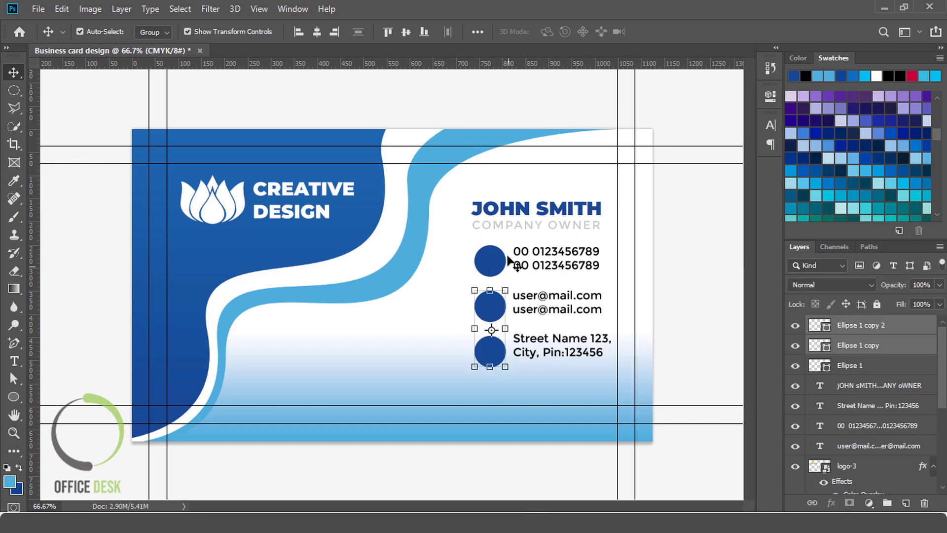
{"action": "left_click", "coordinate": [491, 261], "text": "shift"}
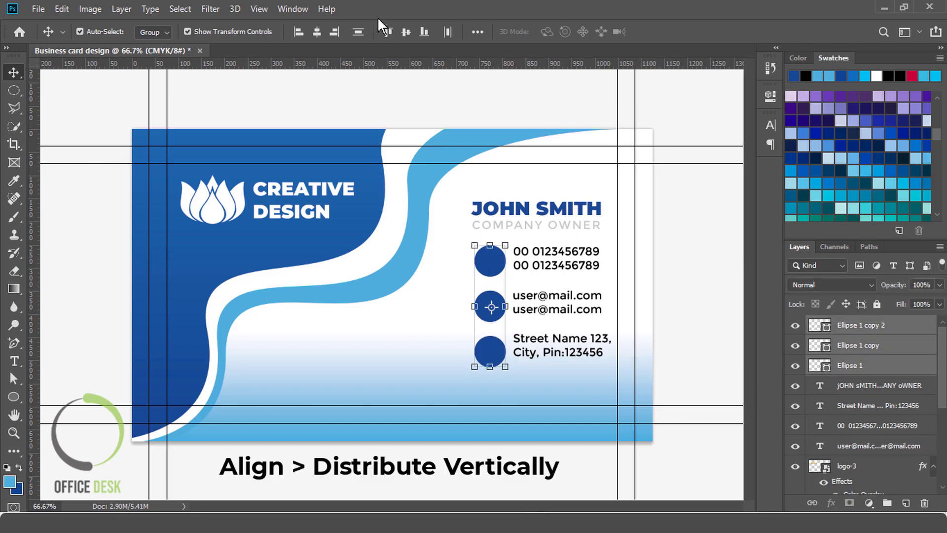
{"action": "left_click", "coordinate": [476, 33]}
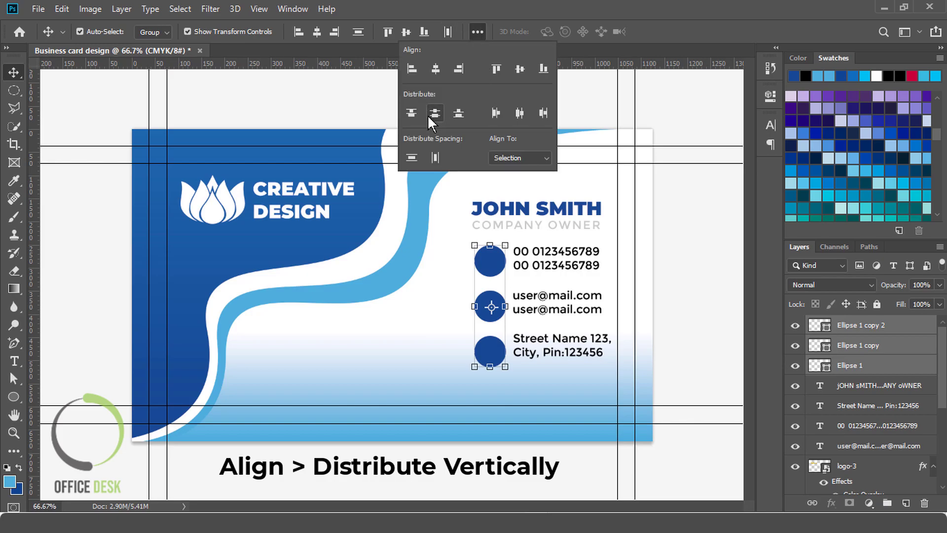
{"action": "left_click", "coordinate": [724, 267]}
- Move the phone, e-mail and address texts down so each block lines up vertically with its dark blue circle
{"action": "left_click", "coordinate": [559, 349]}
{"action": "left_click", "coordinate": [576, 309], "text": "shift"}
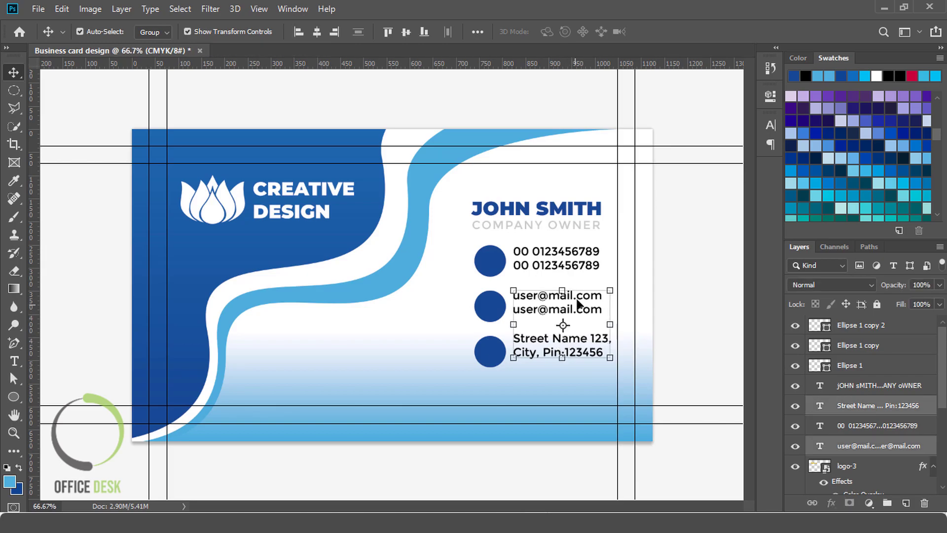
{"action": "left_click", "coordinate": [582, 266], "text": "shift"}
{"action": "key", "text": "Down"}
{"action": "key", "text": "Down"}
{"action": "key", "text": "Down"}
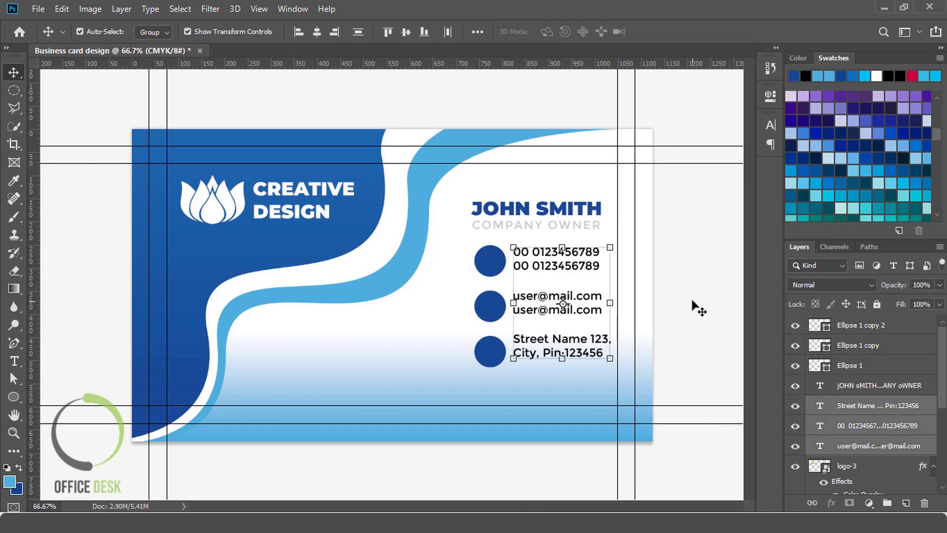
{"action": "left_click_drag", "start_coordinate": [548, 353], "coordinate": [550, 360]}
{"action": "left_click_drag", "start_coordinate": [566, 310], "coordinate": [568, 313]}
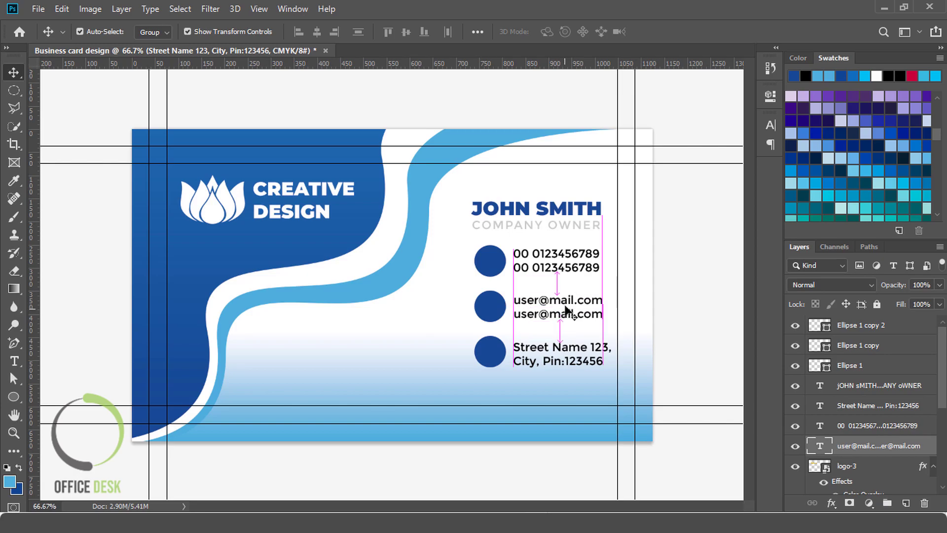
{"action": "left_click", "coordinate": [581, 266]}
{"action": "left_click", "coordinate": [670, 307]}
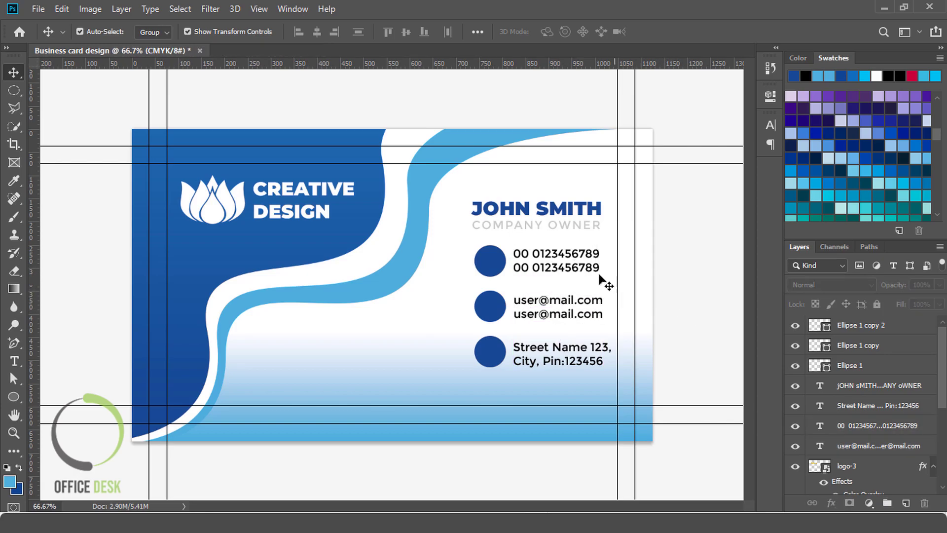
- Select the phone, e-mail and address texts together and distribute them evenly by their vertical centers
{"action": "left_click", "coordinate": [589, 269]}
{"action": "left_click", "coordinate": [577, 315], "text": "shift"}
{"action": "left_click", "coordinate": [572, 367], "text": "shift"}
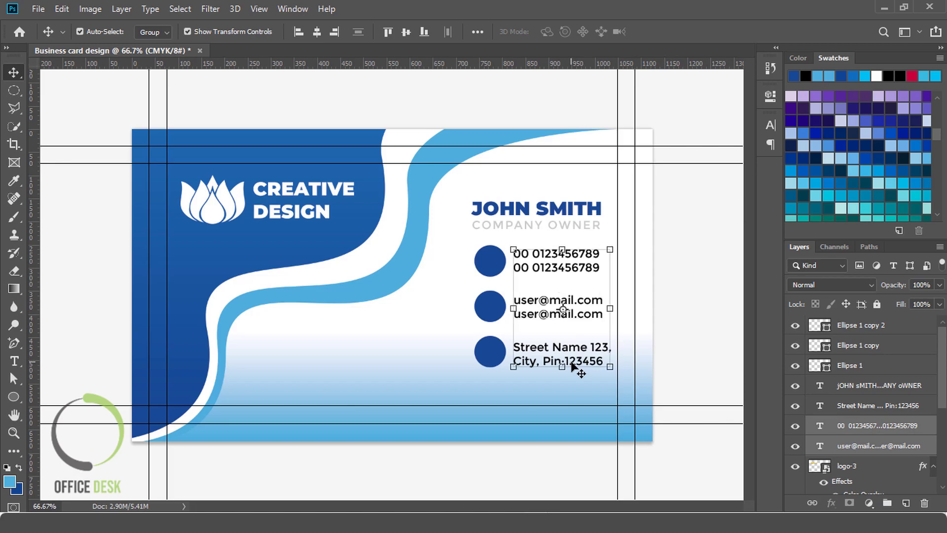
{"action": "left_click", "coordinate": [478, 32]}
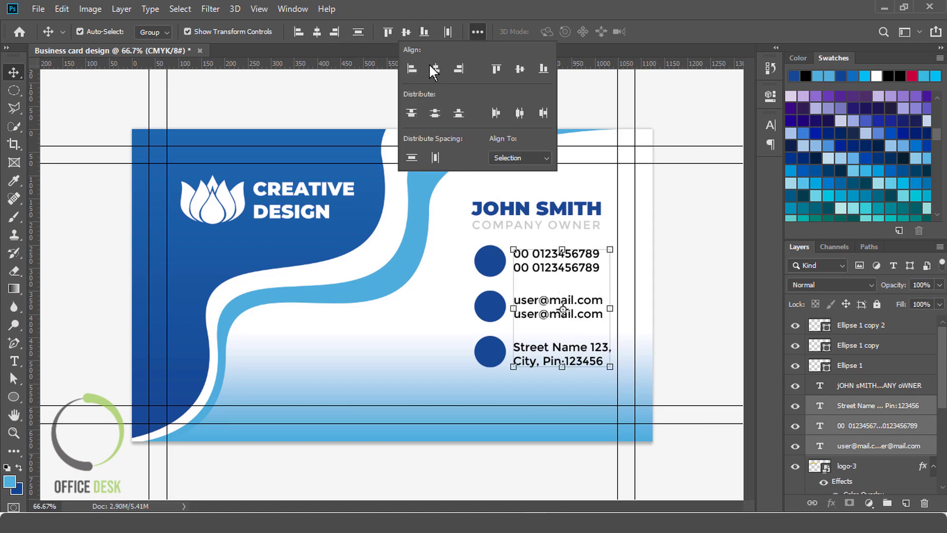
{"action": "left_click", "coordinate": [435, 112]}
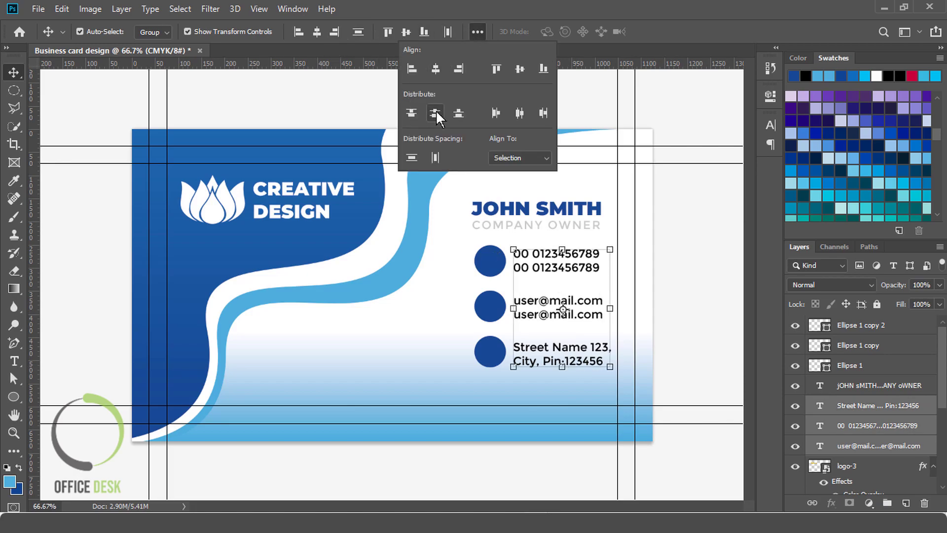
{"action": "left_click", "coordinate": [695, 284]}
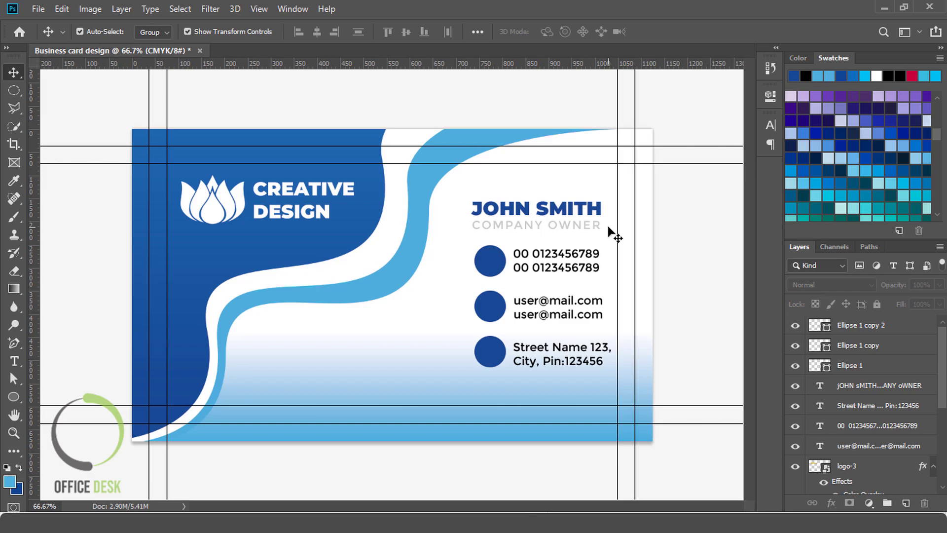
- Place the ph-icon image from the IMG 22 folder on the card as an embedded object
{"action": "left_click", "coordinate": [38, 9]}
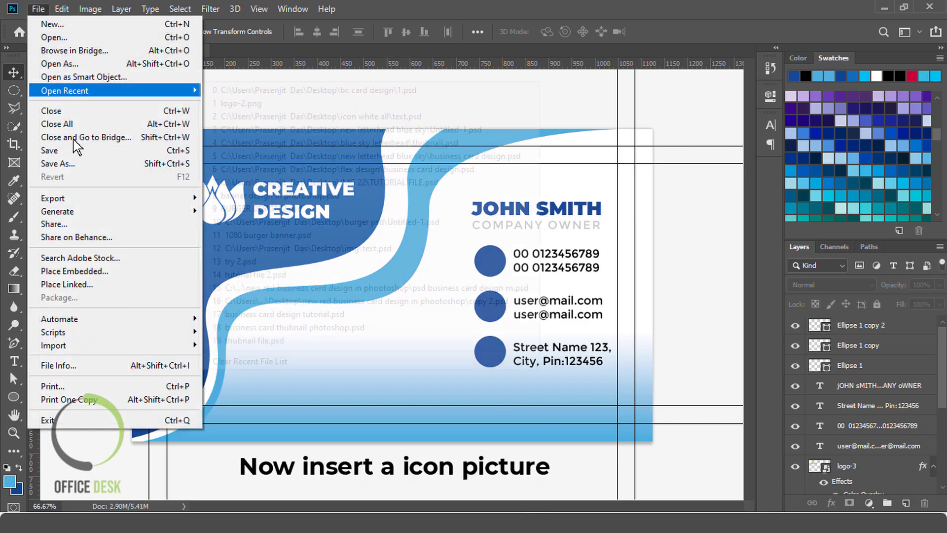
{"action": "left_click", "coordinate": [84, 271]}
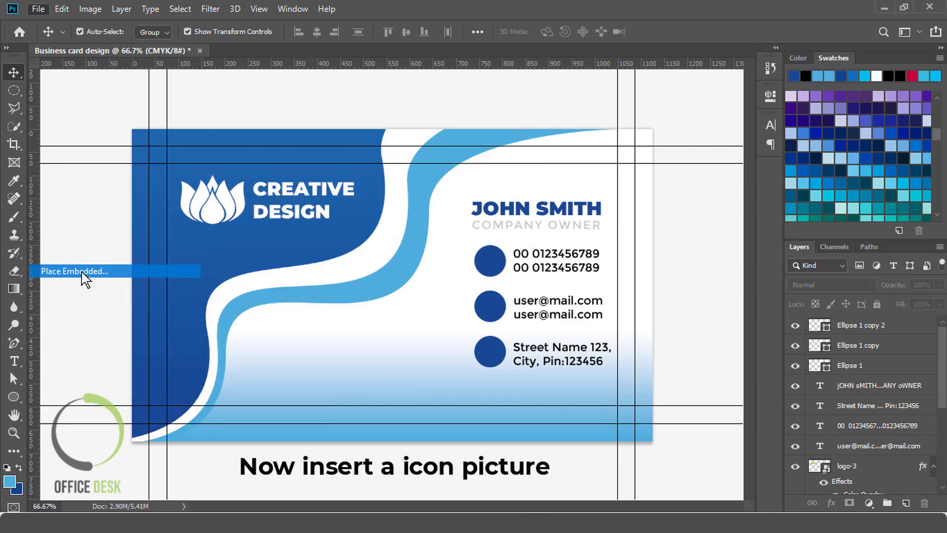
{"action": "left_click", "coordinate": [460, 125]}
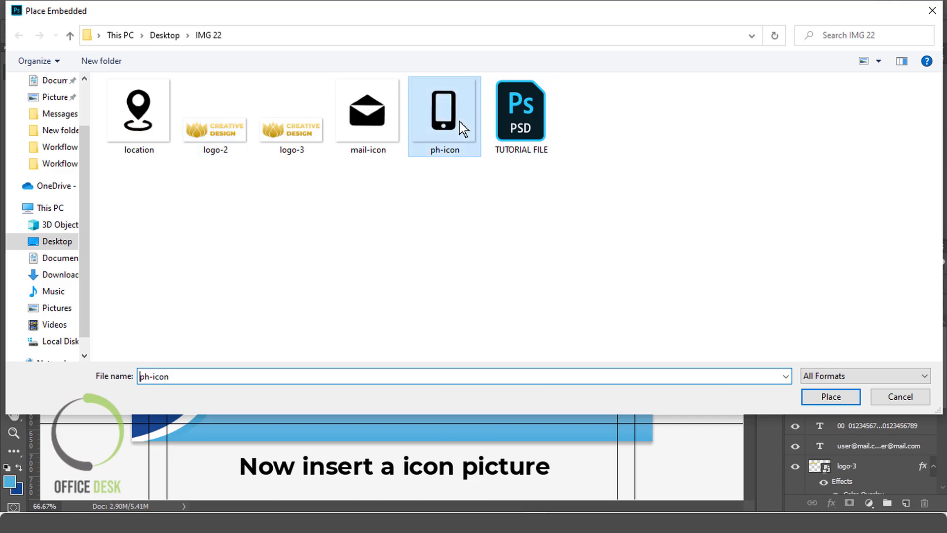
{"action": "left_click", "coordinate": [823, 396]}
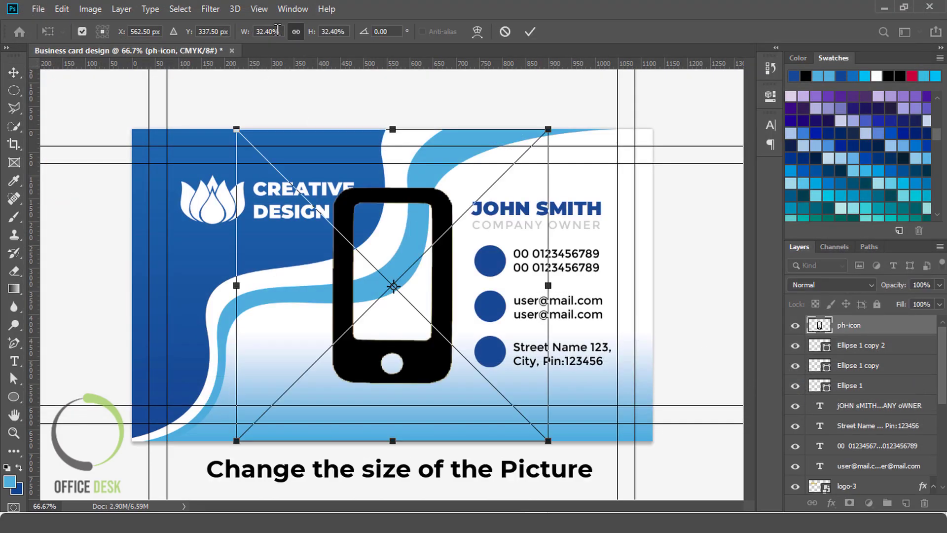
- Scale the phone icon to 3% with linked proportions and center it on the circle beside the phone numbers
{"action": "left_click", "coordinate": [296, 32]}
{"action": "type", "text": "3"}
{"action": "left_click", "coordinate": [535, 34]}
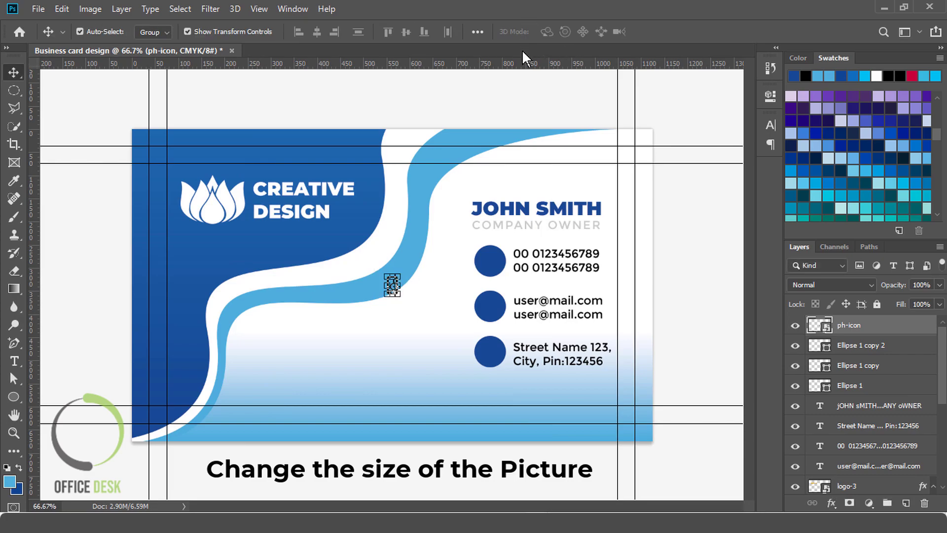
{"action": "left_click", "coordinate": [475, 133]}
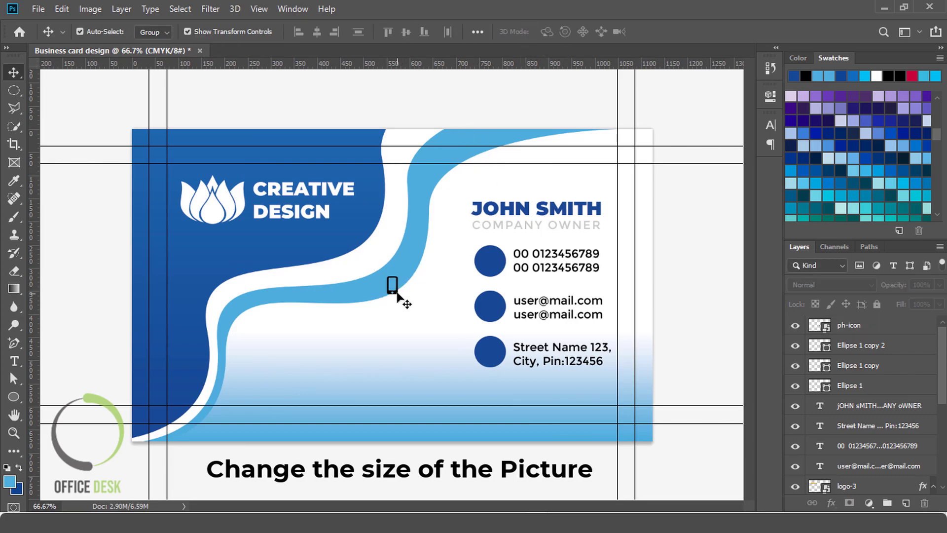
{"action": "left_click_drag", "start_coordinate": [394, 293], "coordinate": [493, 271]}
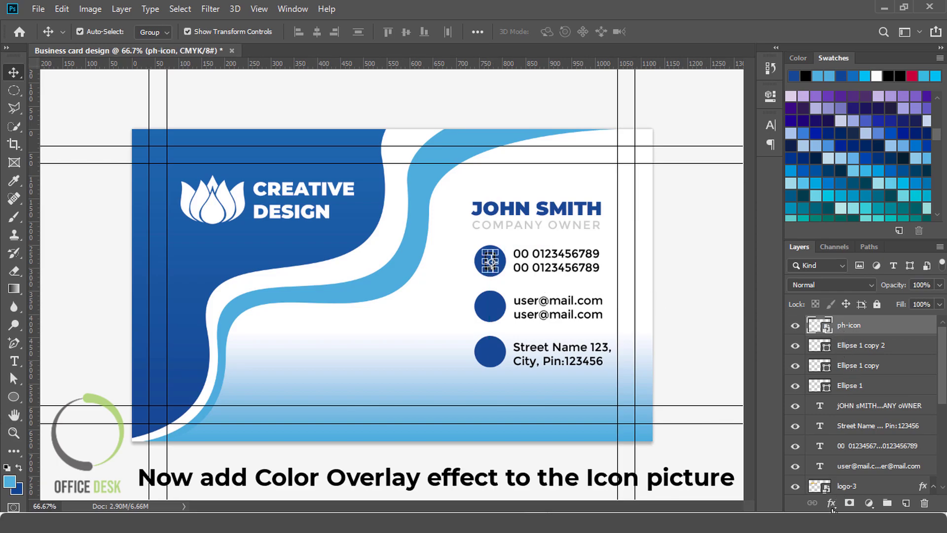
{"action": "left_click", "coordinate": [699, 319]}
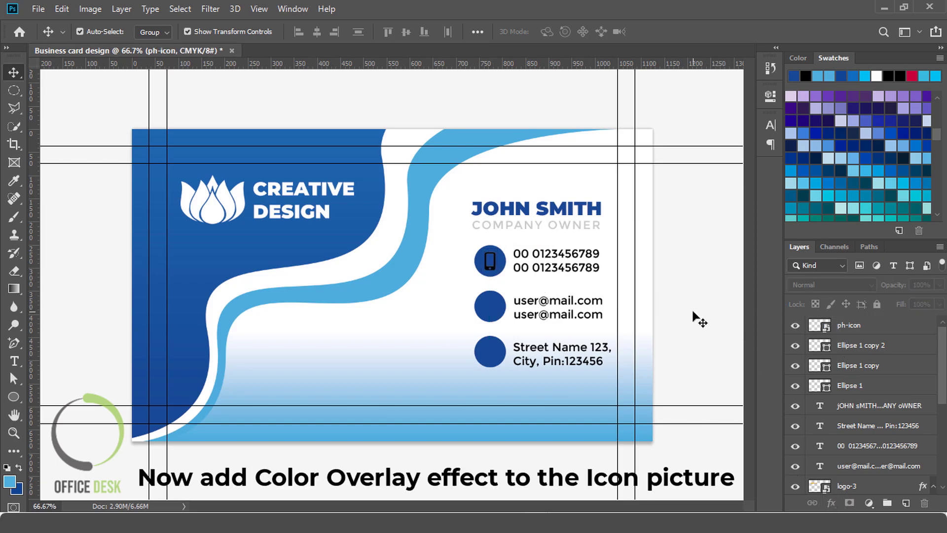
- Add a white Color Overlay effect to the phone icon with Normal blend mode and 100% opacity
{"action": "left_click", "coordinate": [493, 270]}
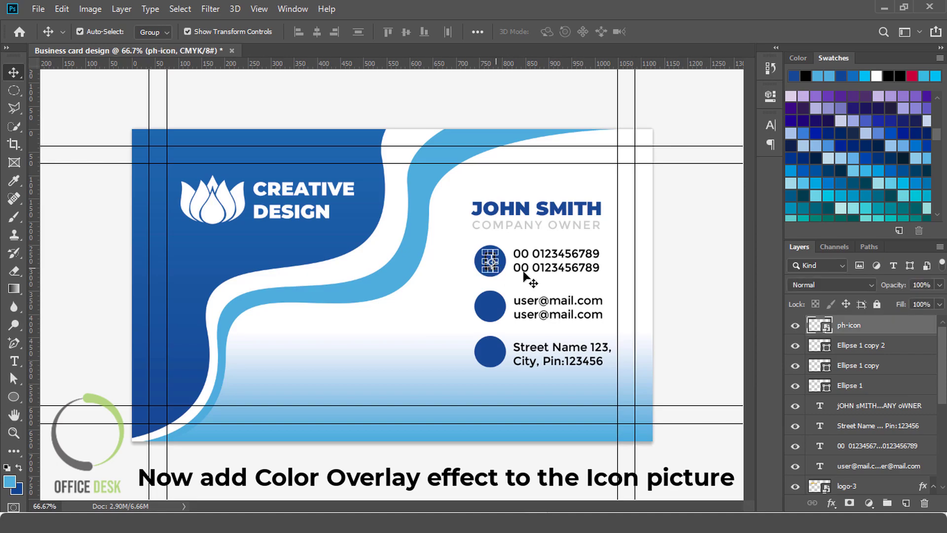
{"action": "left_click", "coordinate": [831, 503]}
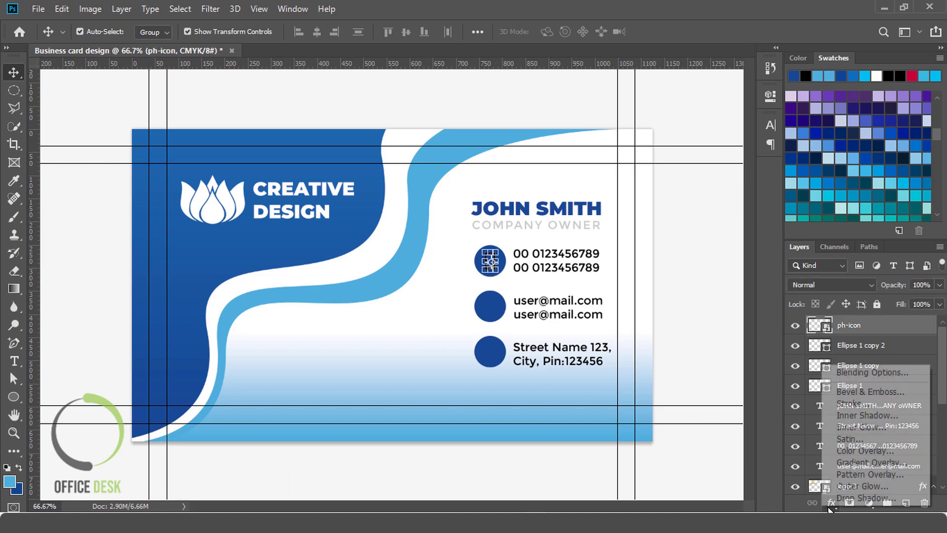
{"action": "left_click", "coordinate": [851, 451]}
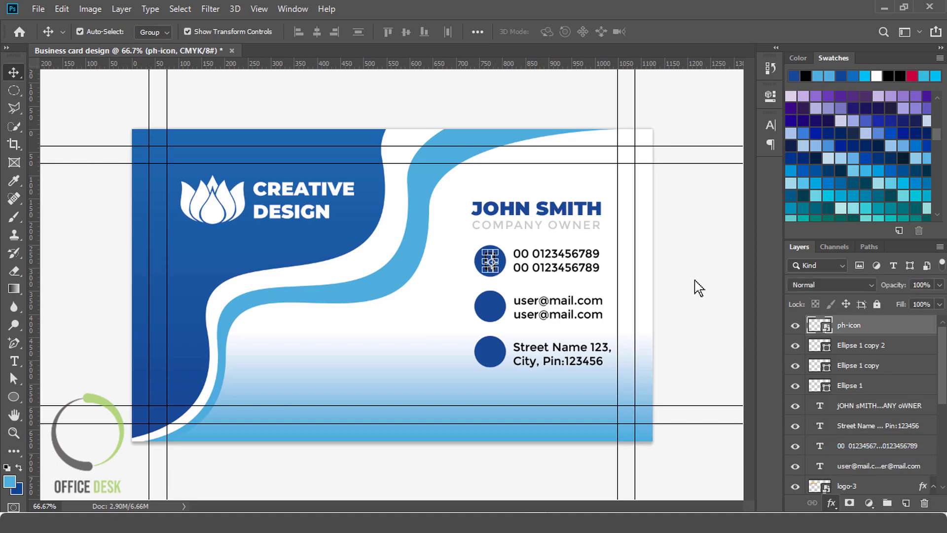
{"action": "left_click_drag", "start_coordinate": [633, 178], "coordinate": [451, 326]}
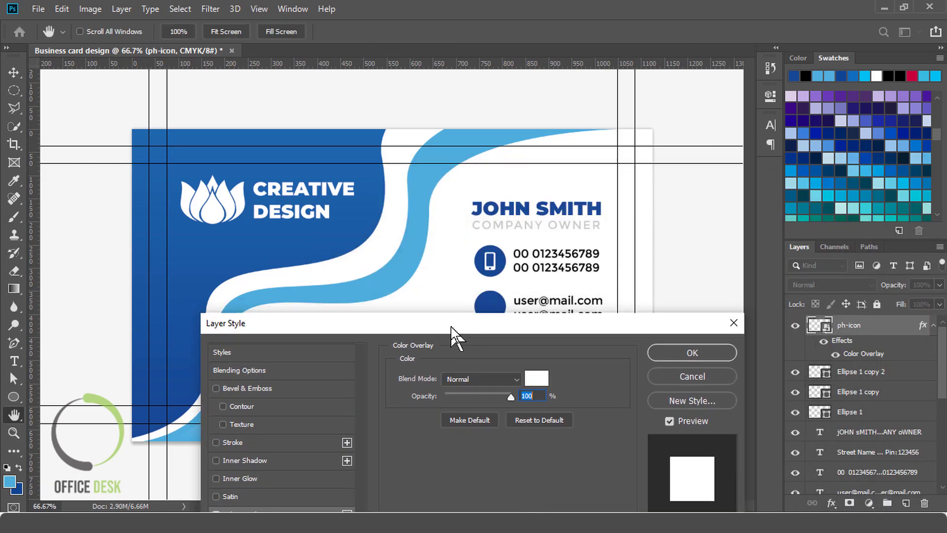
{"action": "left_click", "coordinate": [683, 350]}
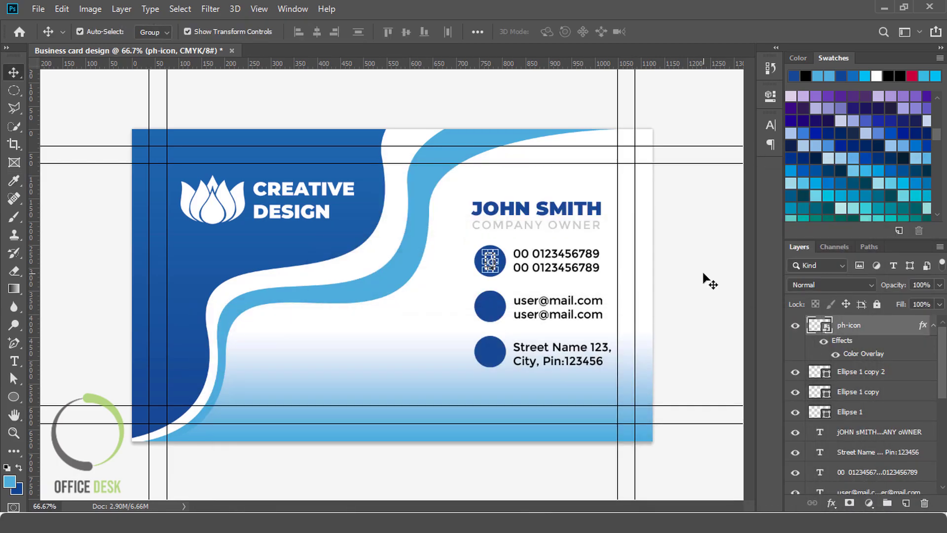
{"action": "left_click", "coordinate": [706, 277]}
- Place the mail-icon image from the IMG 22 folder on the card as an embedded object
{"action": "left_click", "coordinate": [39, 10]}
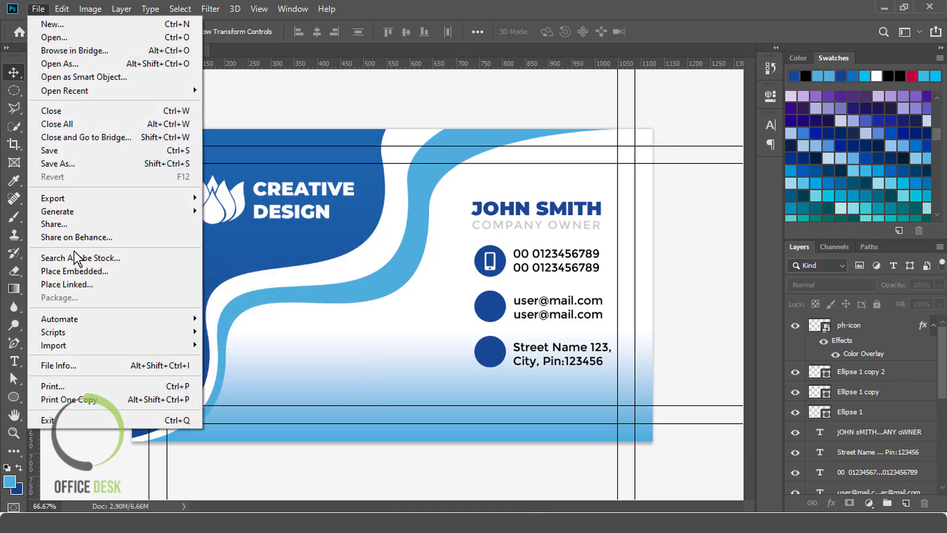
{"action": "left_click", "coordinate": [107, 271]}
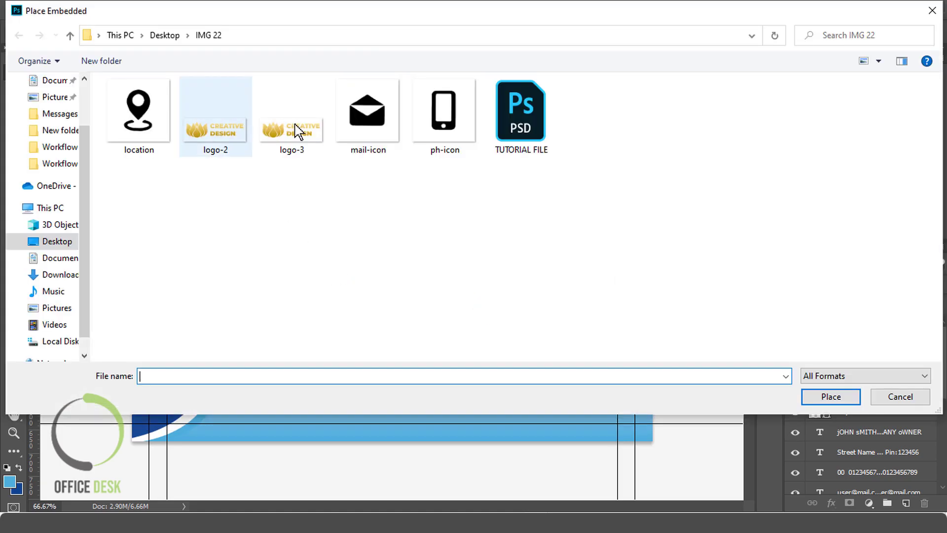
{"action": "left_click", "coordinate": [386, 127]}
{"action": "left_click", "coordinate": [830, 397]}
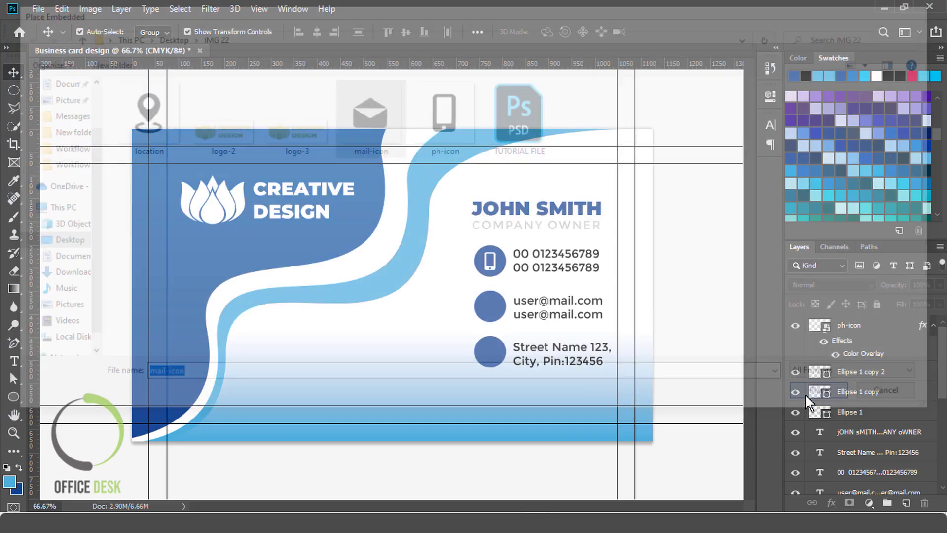
- Scale the mail icon to 3% with linked proportions and center it on the circle beside the e-mail text
{"action": "double_click", "coordinate": [274, 30]}
{"action": "type", "text": "32.40"}
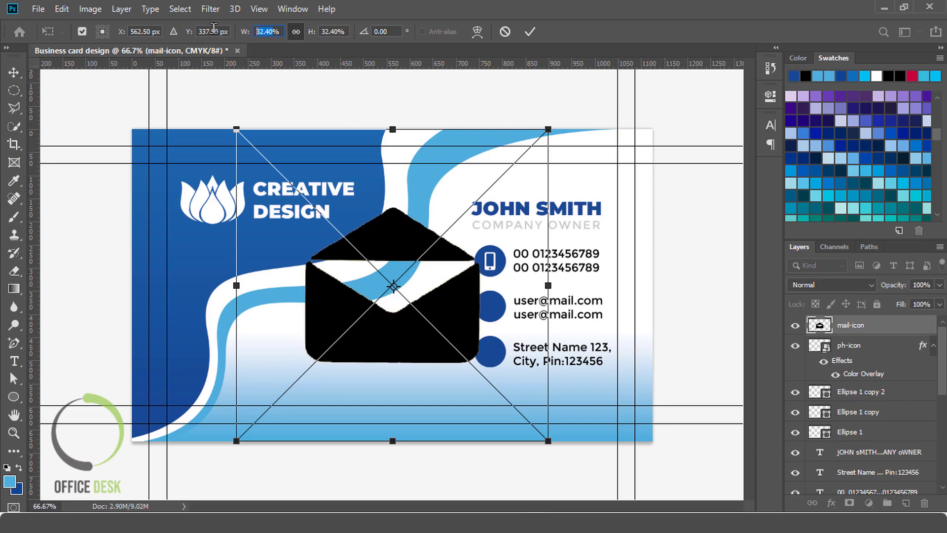
{"action": "key", "text": "Return"}
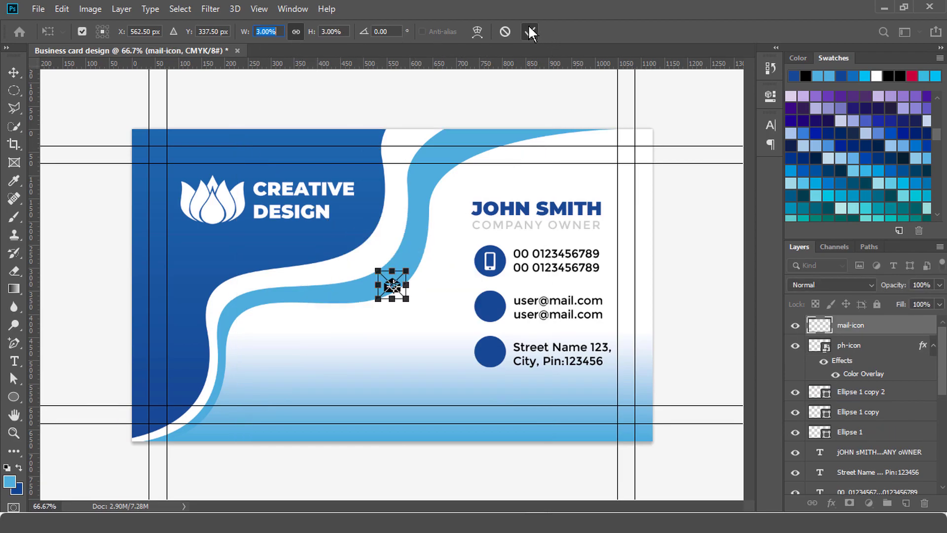
{"action": "left_click", "coordinate": [530, 31]}
{"action": "left_click_drag", "start_coordinate": [397, 289], "coordinate": [493, 307]}
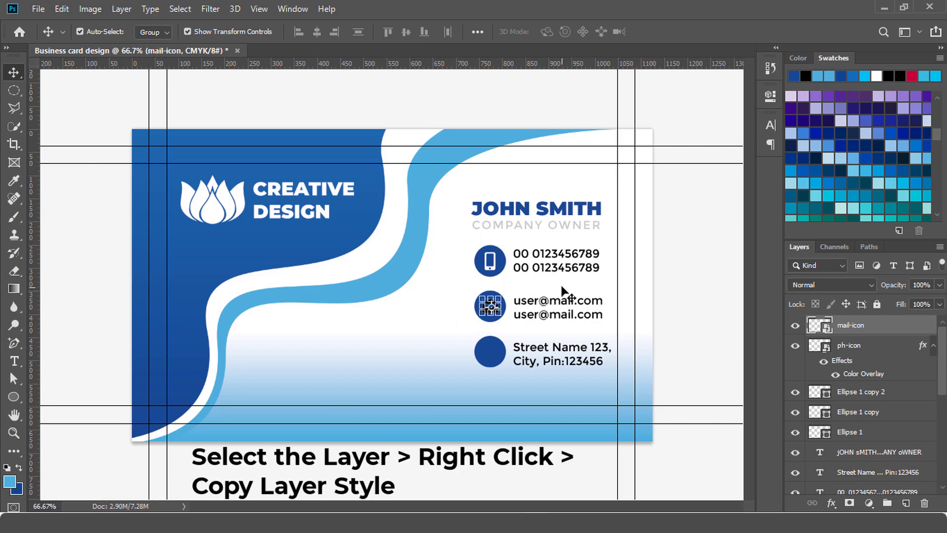
{"action": "left_click", "coordinate": [673, 311]}
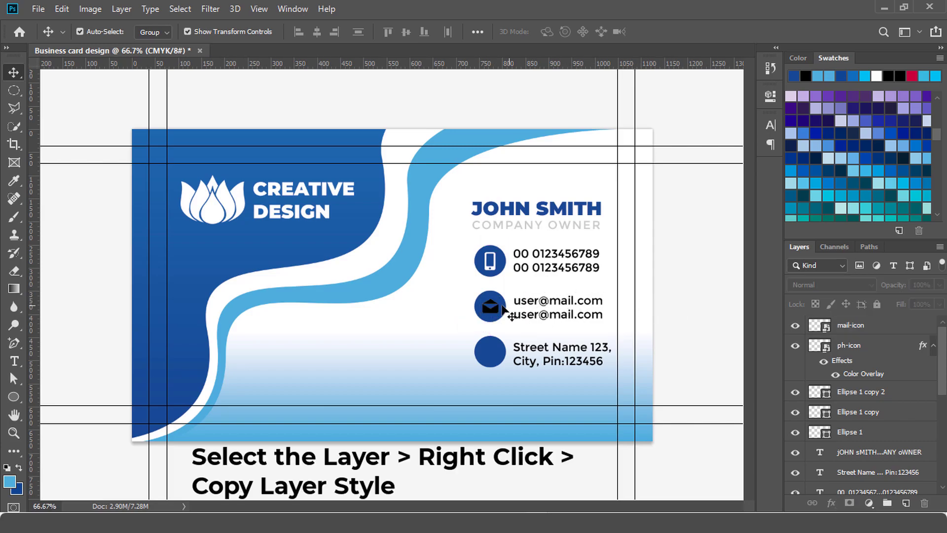
- Copy the layer style of the ph-icon layer and paste it onto the mail-icon layer
{"action": "left_click", "coordinate": [858, 348]}
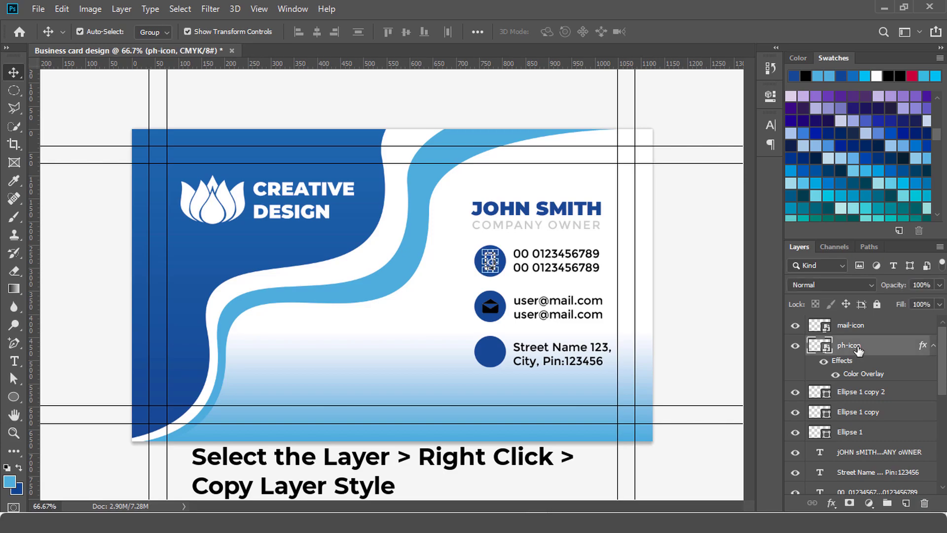
{"action": "right_click", "coordinate": [858, 348]}
{"action": "left_click", "coordinate": [714, 353]}
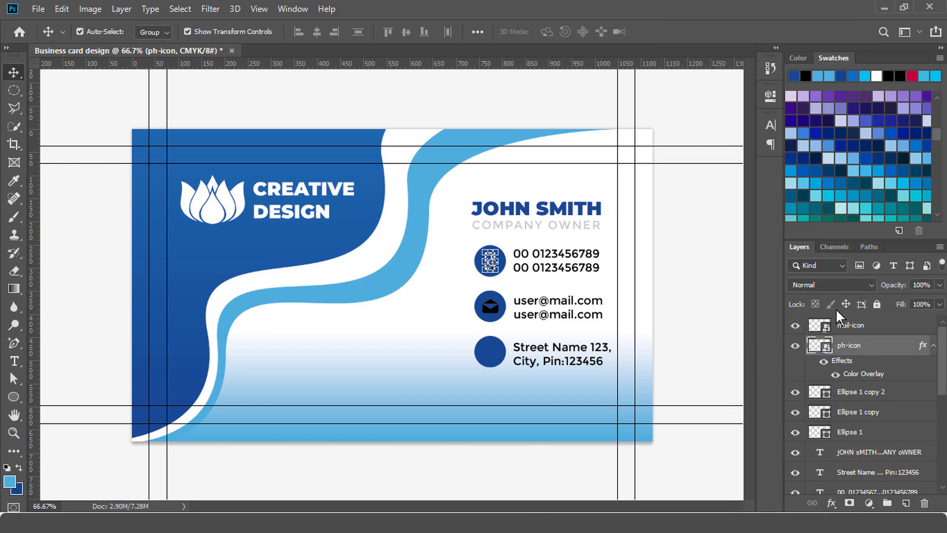
{"action": "left_click", "coordinate": [858, 331]}
{"action": "right_click", "coordinate": [858, 331]}
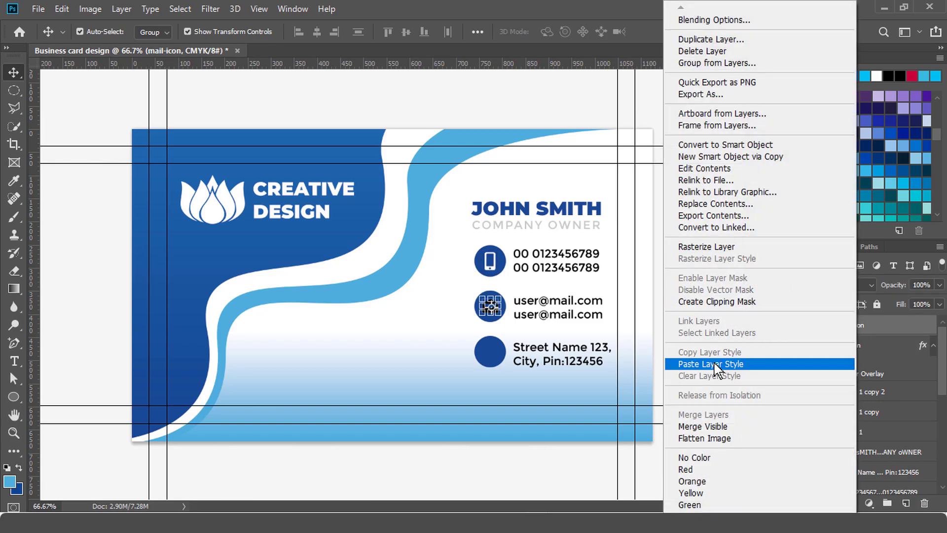
{"action": "left_click", "coordinate": [854, 361]}
{"action": "left_click", "coordinate": [700, 312]}
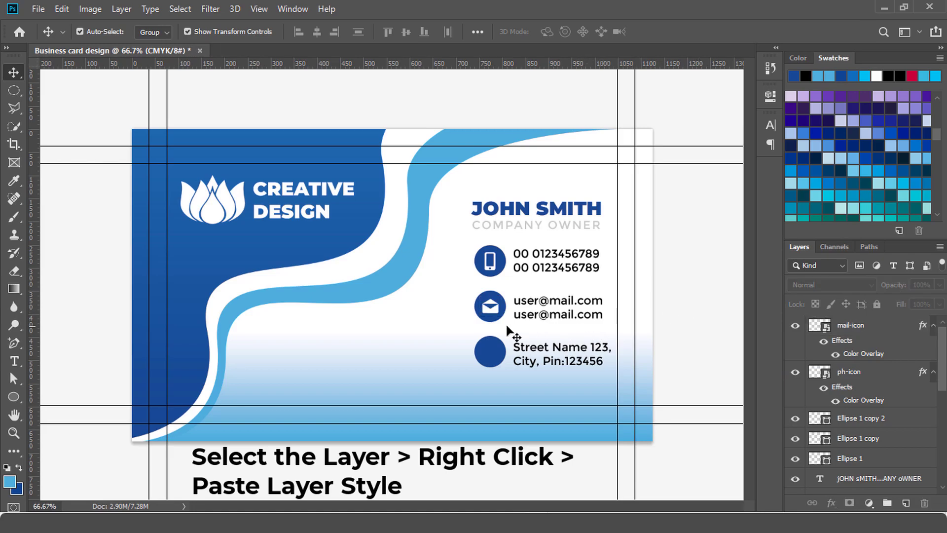
{"action": "left_click", "coordinate": [499, 308]}
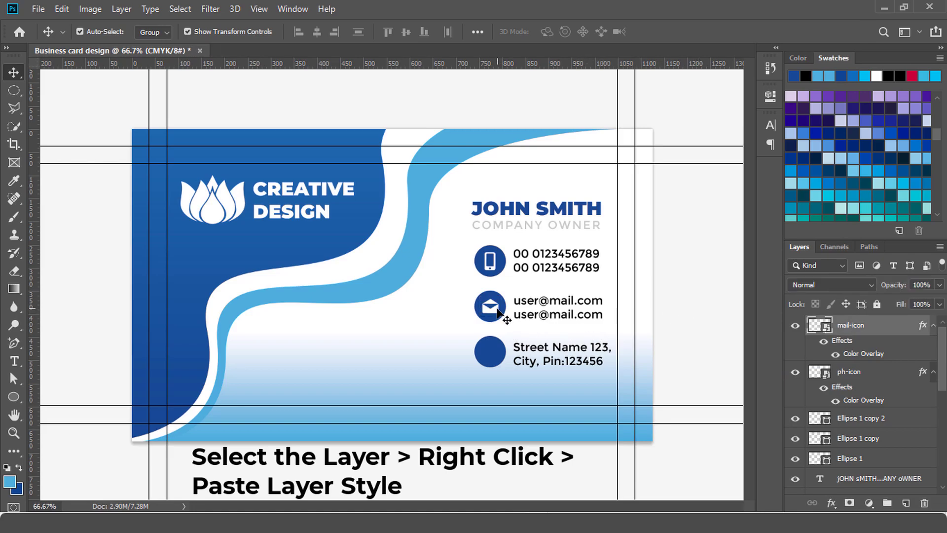
{"action": "left_click", "coordinate": [698, 323]}
- Place the location image from the IMG 22 folder on the card as an embedded object
{"action": "left_click", "coordinate": [38, 8]}
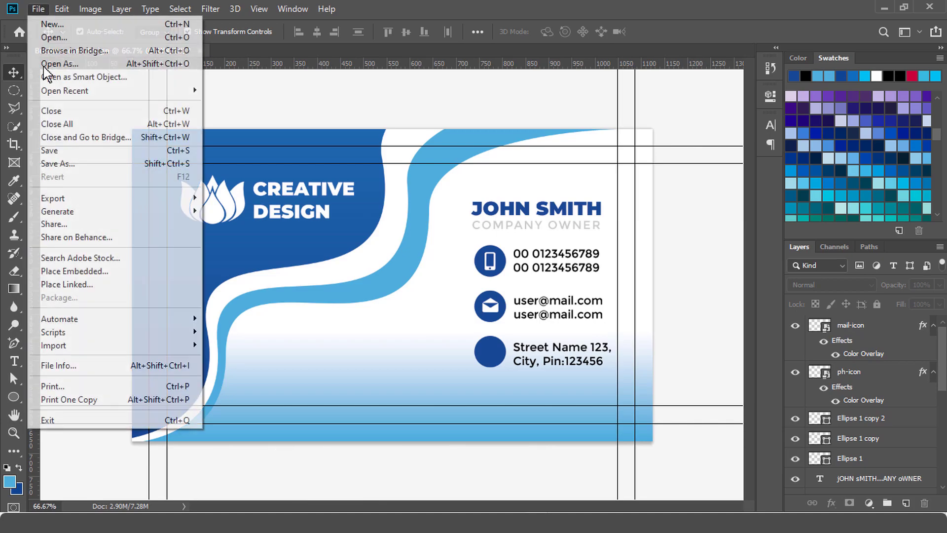
{"action": "left_click", "coordinate": [76, 271]}
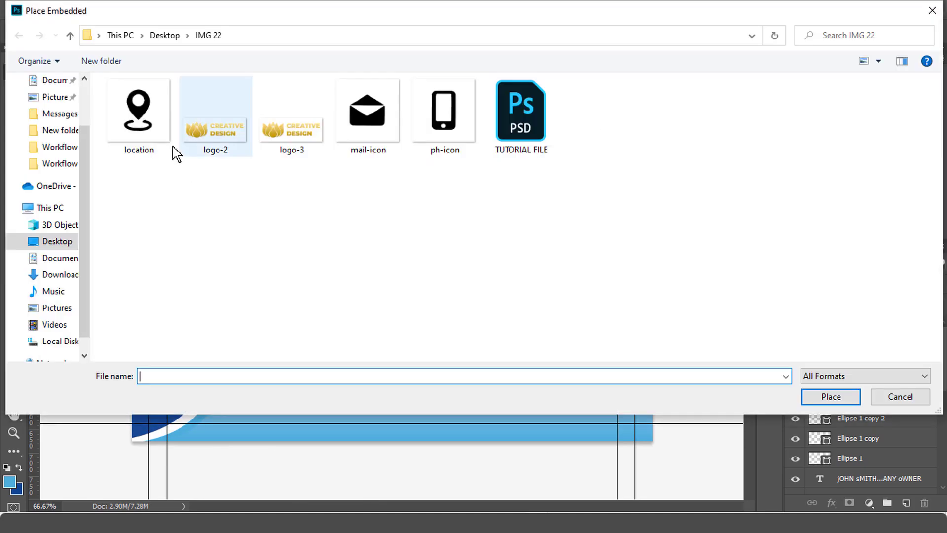
{"action": "left_click", "coordinate": [139, 111]}
{"action": "left_click", "coordinate": [805, 397]}
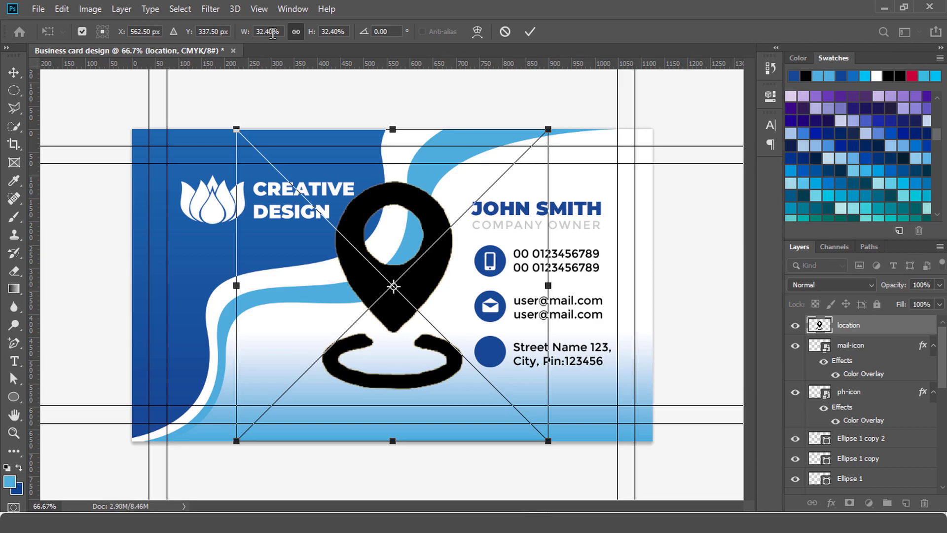
- Scale the location icon to 3% with linked proportions and move it onto the empty circle beside the address text
{"action": "type", "text": "3"}
{"action": "key", "text": "Return"}
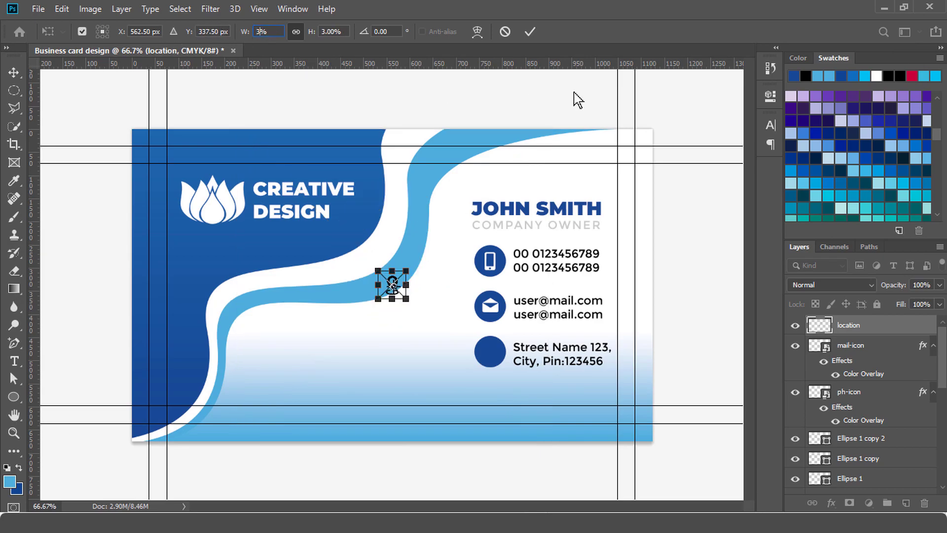
{"action": "key", "text": "Return"}
{"action": "left_click", "coordinate": [665, 315]}
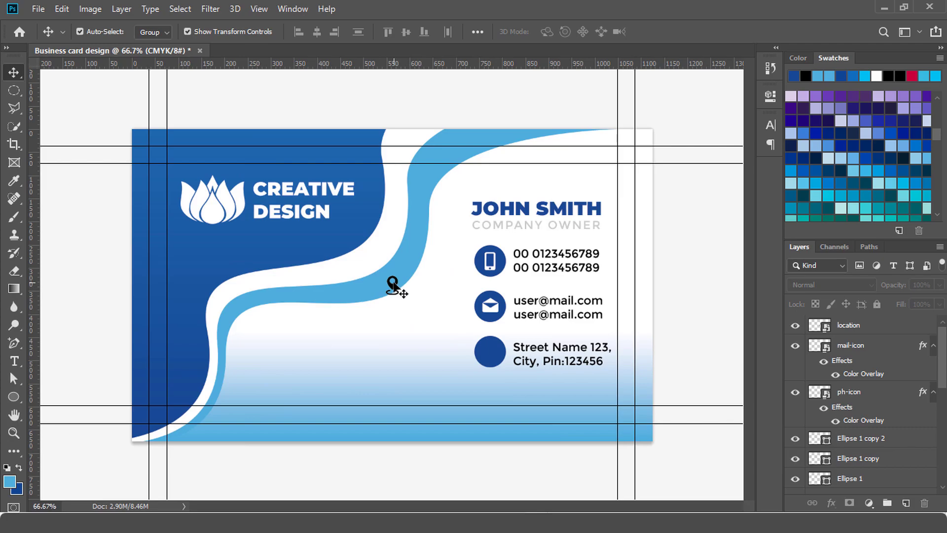
{"action": "left_click_drag", "start_coordinate": [393, 288], "coordinate": [492, 354]}
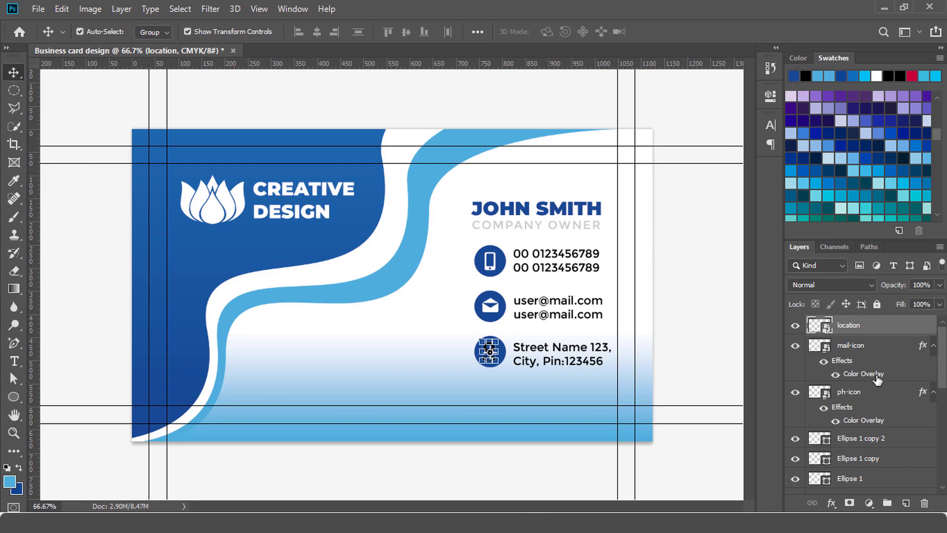
- Copy the layer style of the mail-icon layer and paste it onto the location layer
{"action": "right_click", "coordinate": [879, 348]}
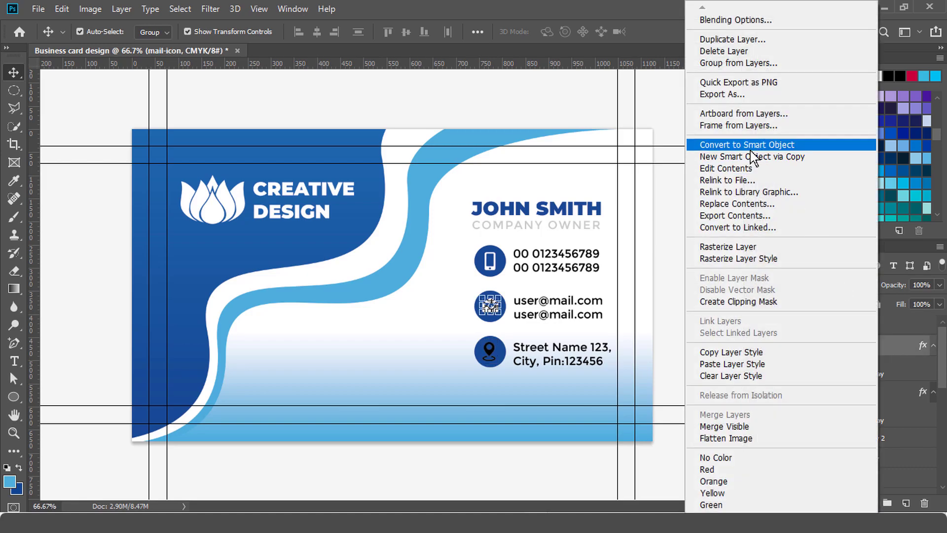
{"action": "left_click", "coordinate": [742, 351]}
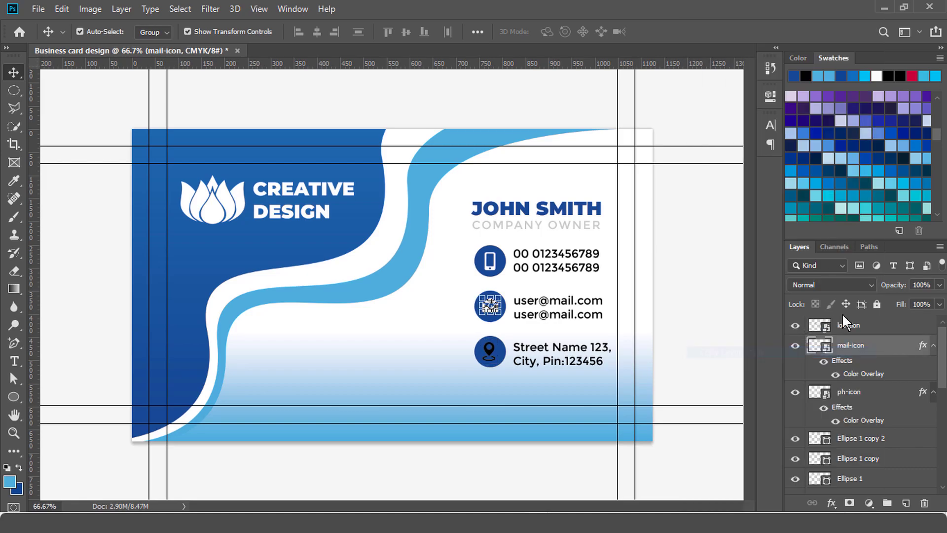
{"action": "left_click", "coordinate": [853, 325]}
{"action": "right_click", "coordinate": [852, 323]}
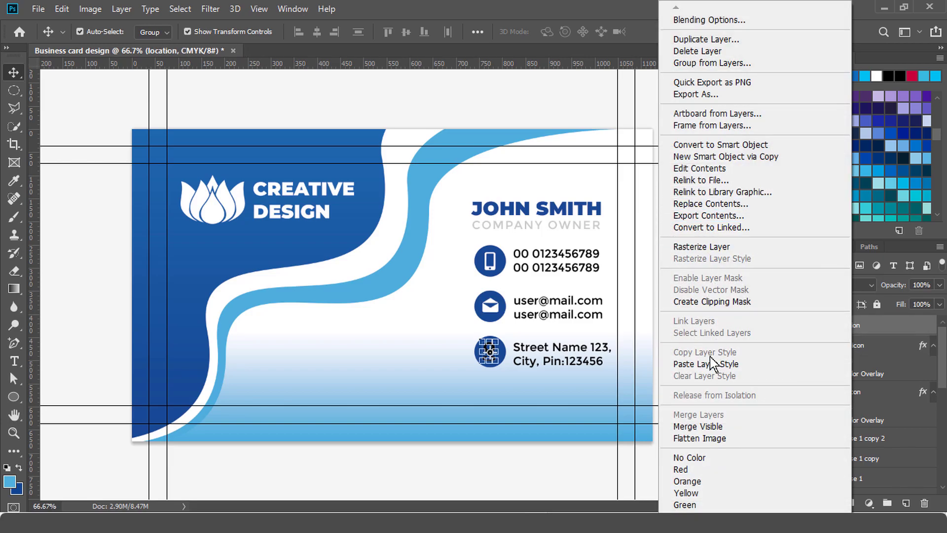
{"action": "left_click", "coordinate": [706, 365]}
{"action": "left_click", "coordinate": [676, 312]}
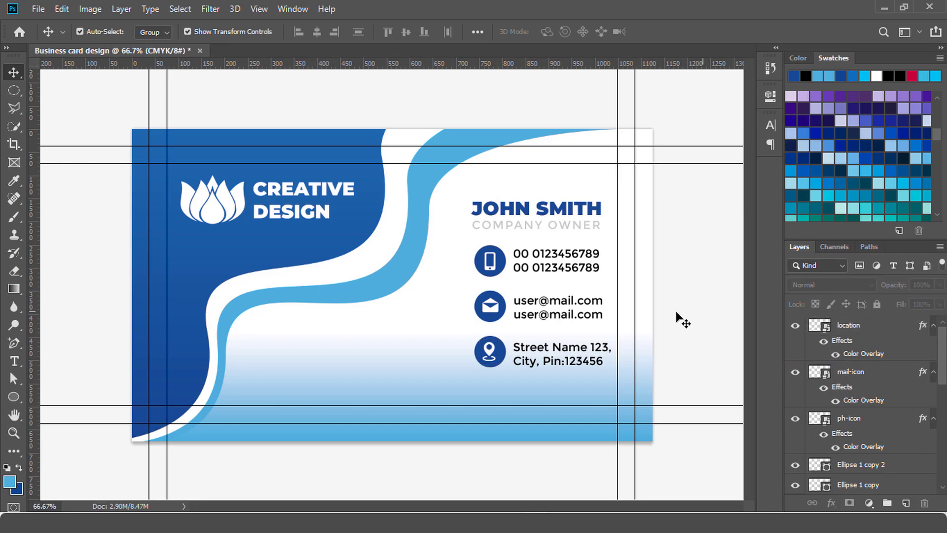
- Nudge the location icon slightly to center it on its blue circle, and deselect it
{"action": "left_click", "coordinate": [490, 351]}
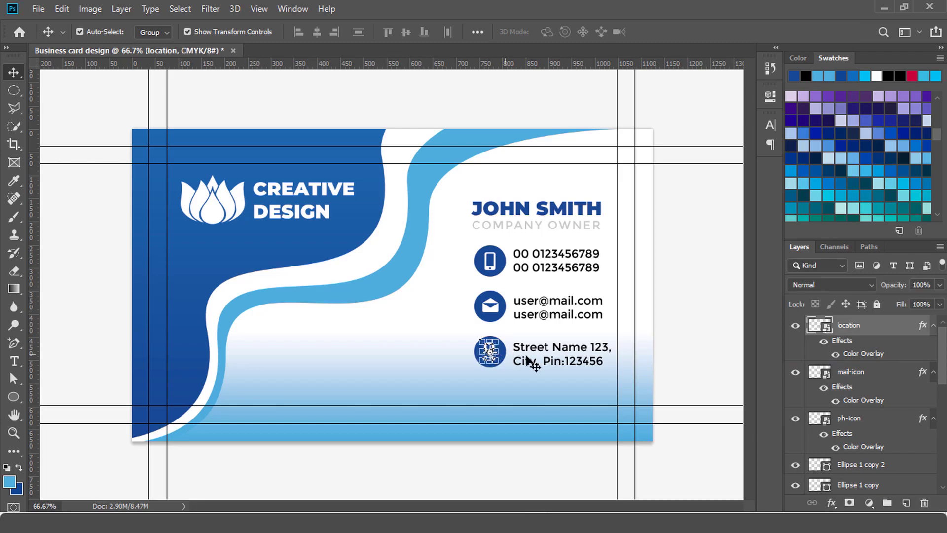
{"action": "left_click", "coordinate": [693, 353]}
{"action": "left_click", "coordinate": [491, 352]}
{"action": "left_click", "coordinate": [717, 355]}
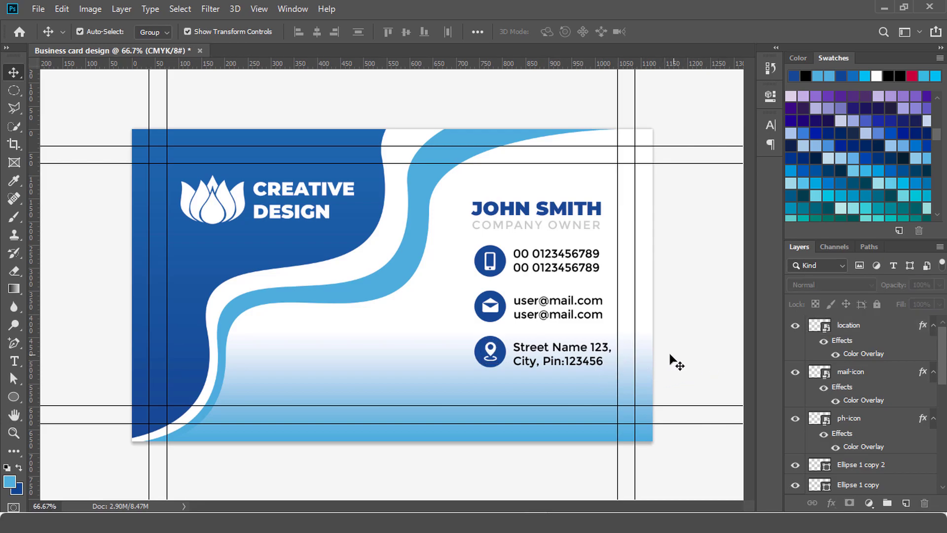